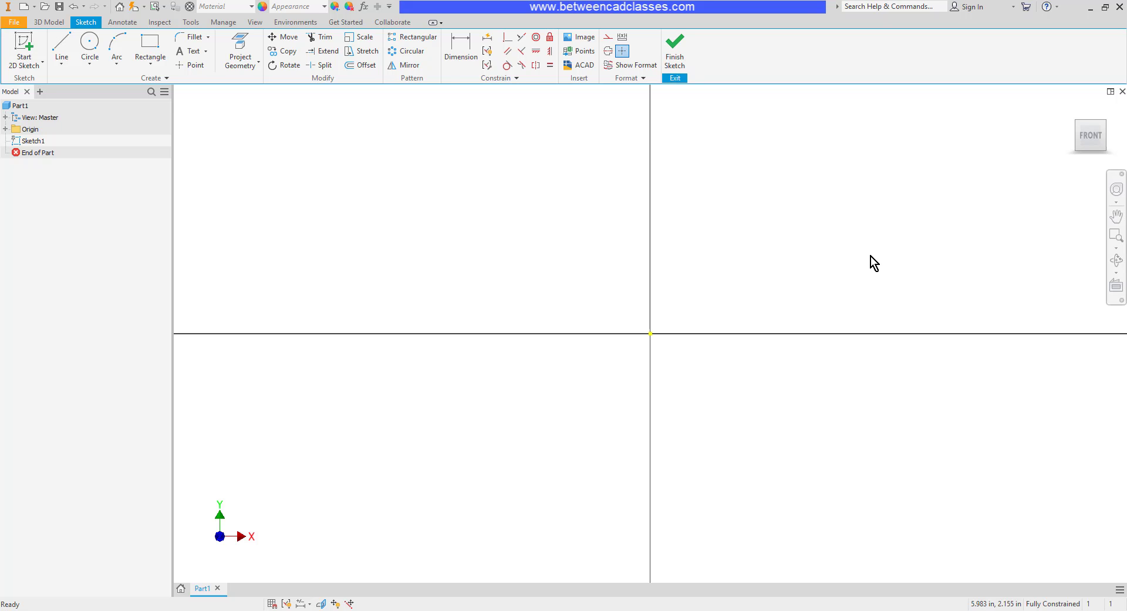
# - Draw an L of a horizontal line and a vertical line rising from its right end, upper-right
pyautogui.click(57, 50)
pyautogui.click(701, 248)
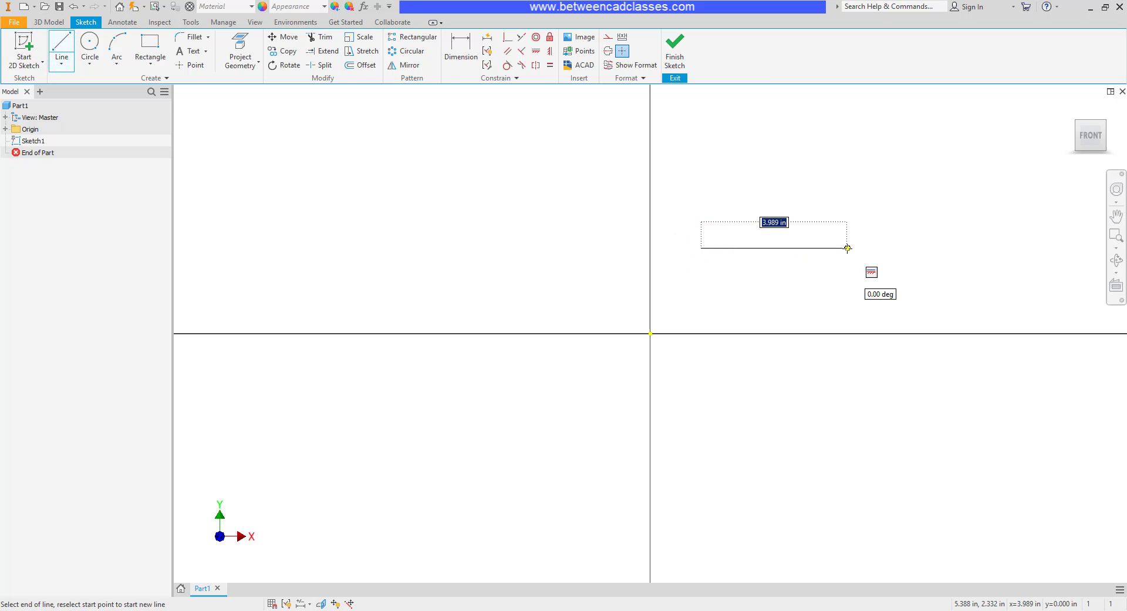
pyautogui.click(848, 247)
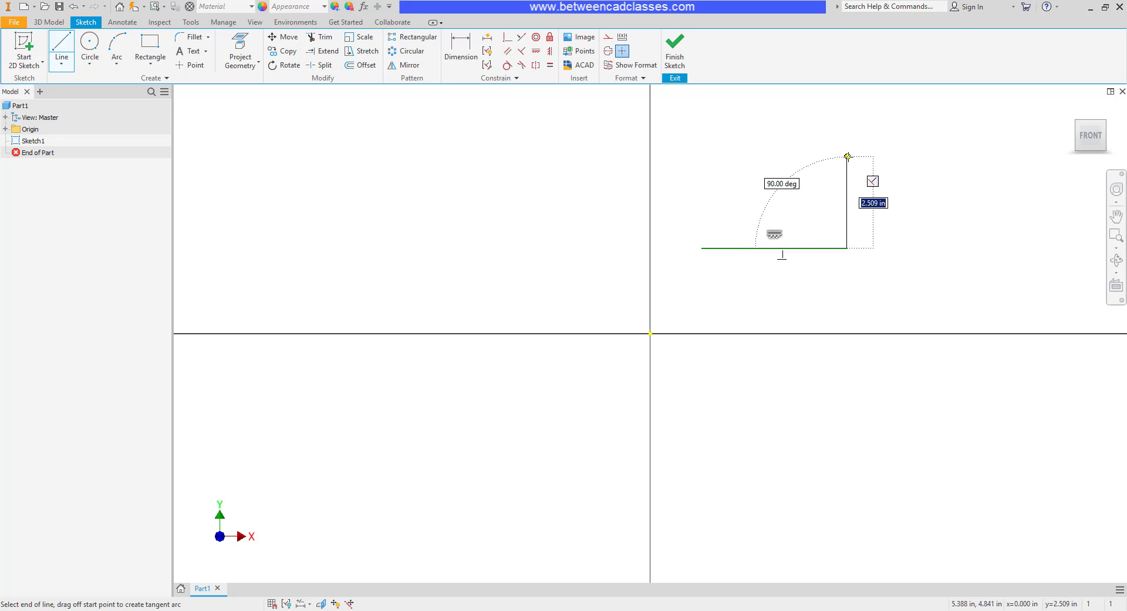
pyautogui.click(848, 155)
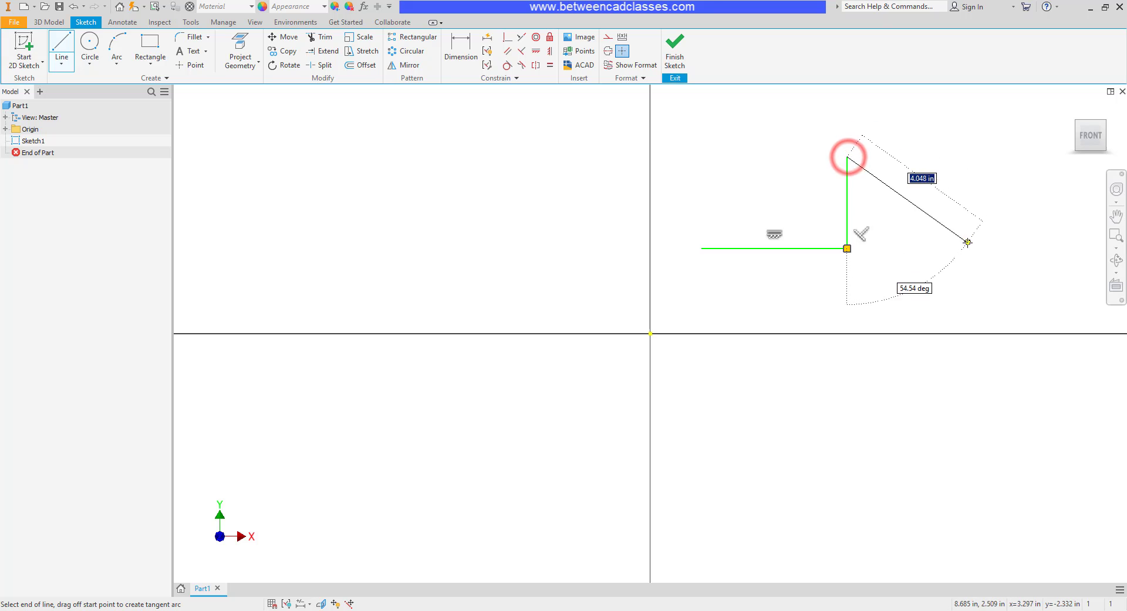
pyautogui.press('Escape')
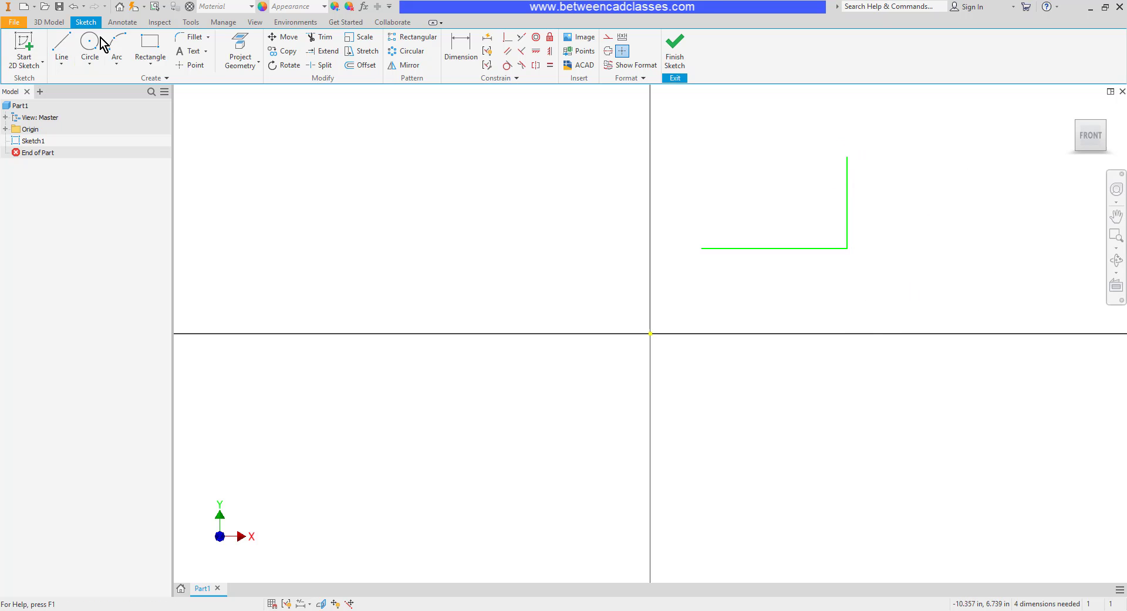
# - Draw a separate vertical line to the right of the L
pyautogui.click(924, 300)
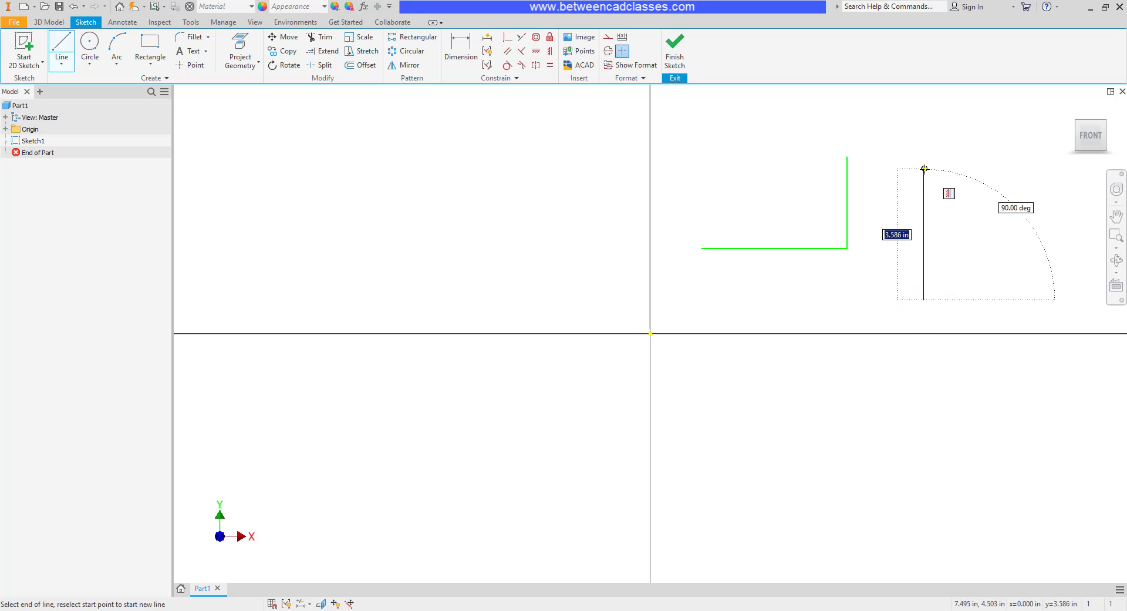
pyautogui.click(925, 169)
pyautogui.press('Escape')
pyautogui.press('Escape')
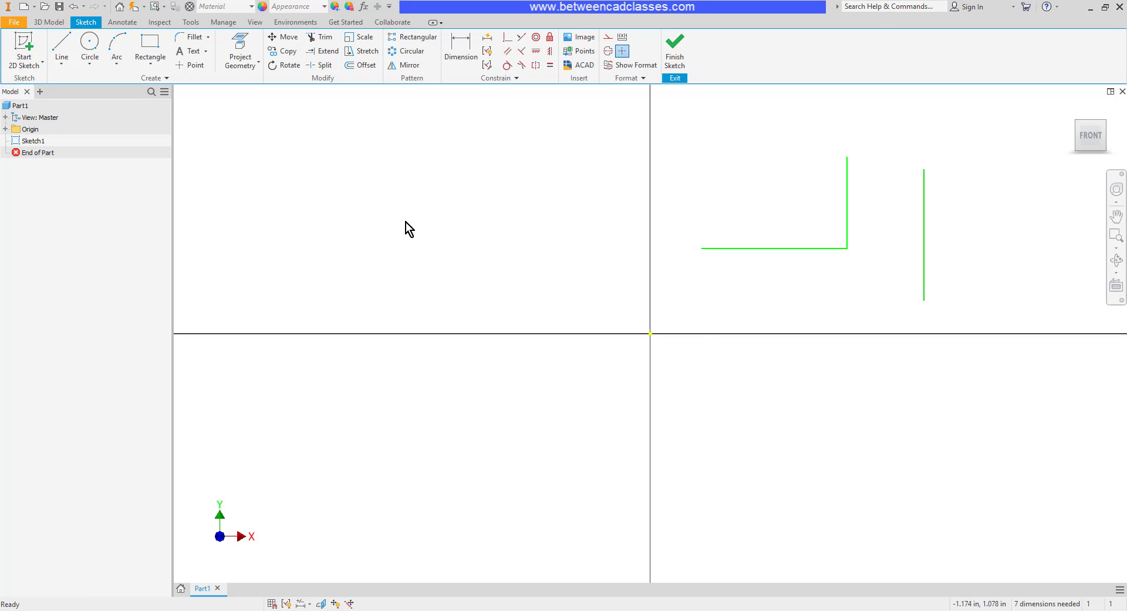
# - Draw a long sloped line in the lower-right quadrant and constrain it to be horizontal
pyautogui.click(62, 42)
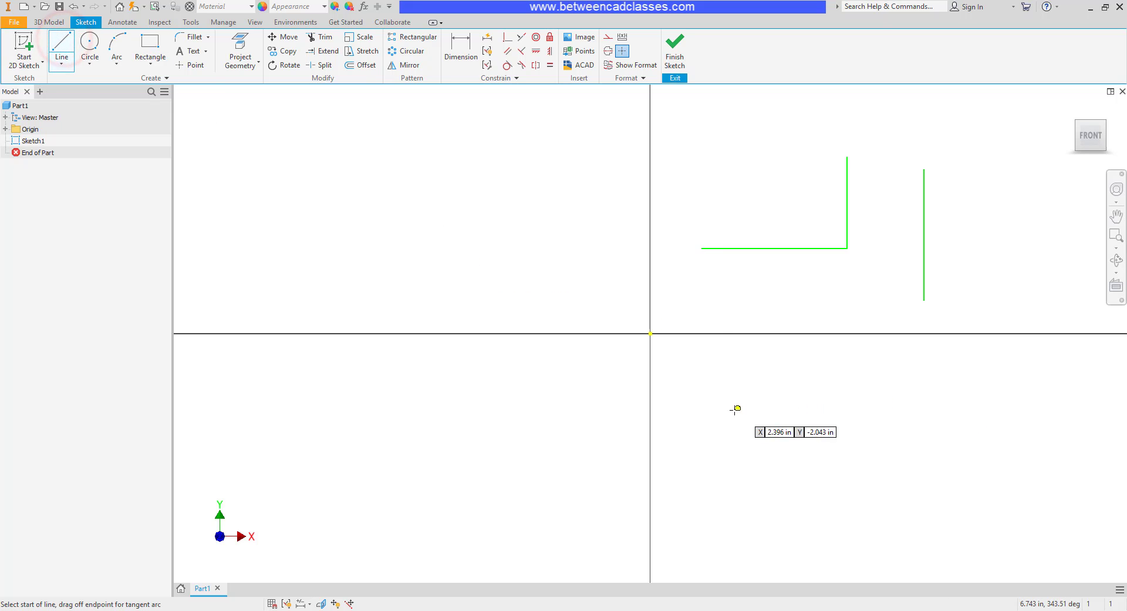
pyautogui.click(748, 436)
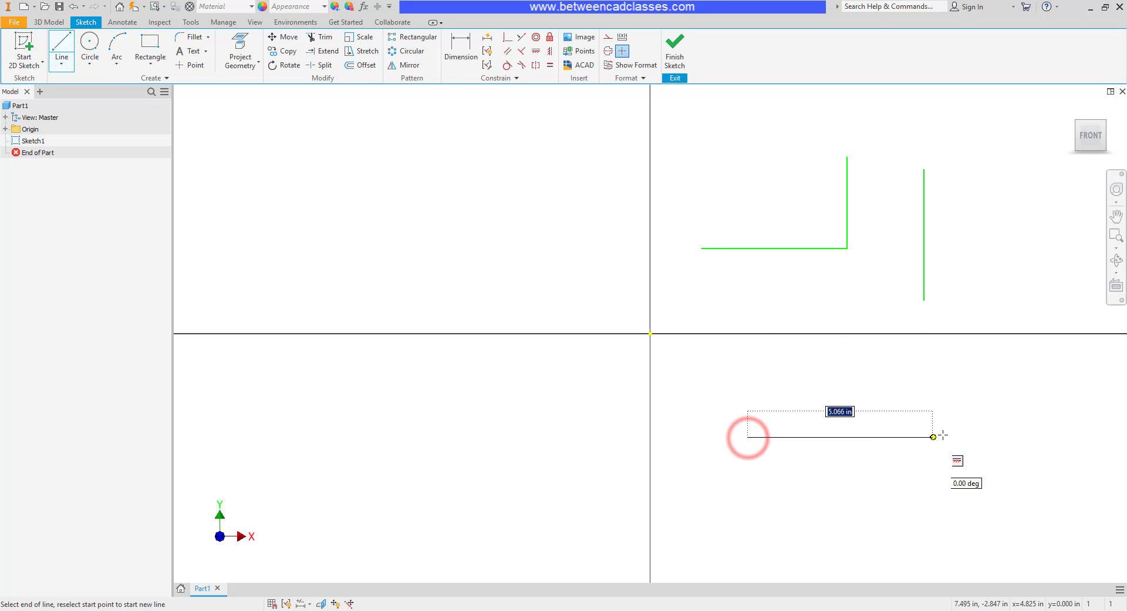
pyautogui.click(1009, 430)
pyautogui.press('Escape')
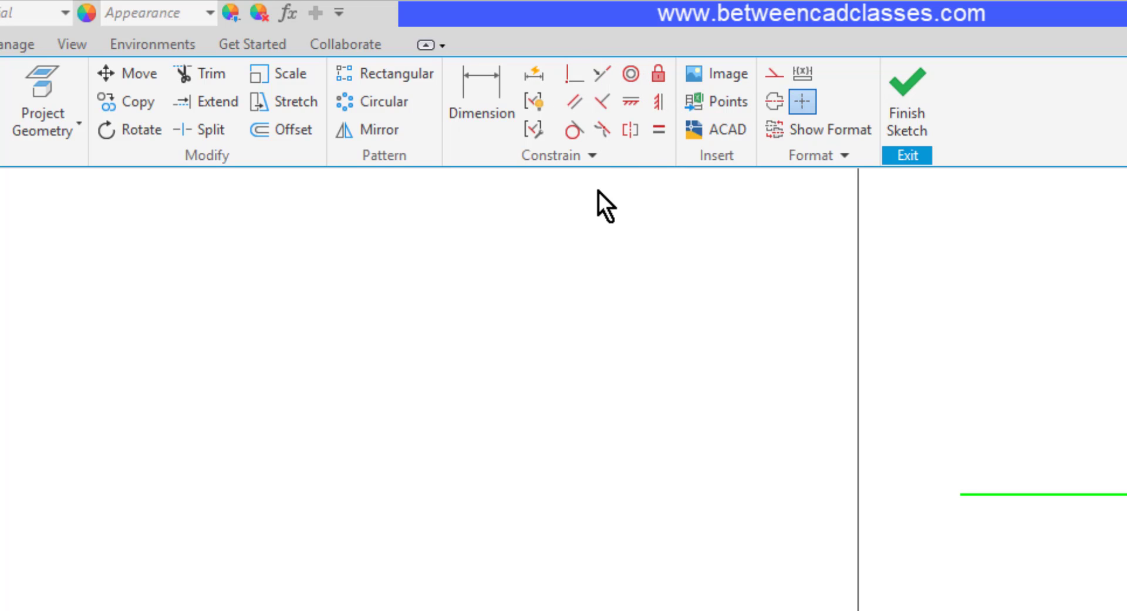
pyautogui.click(627, 103)
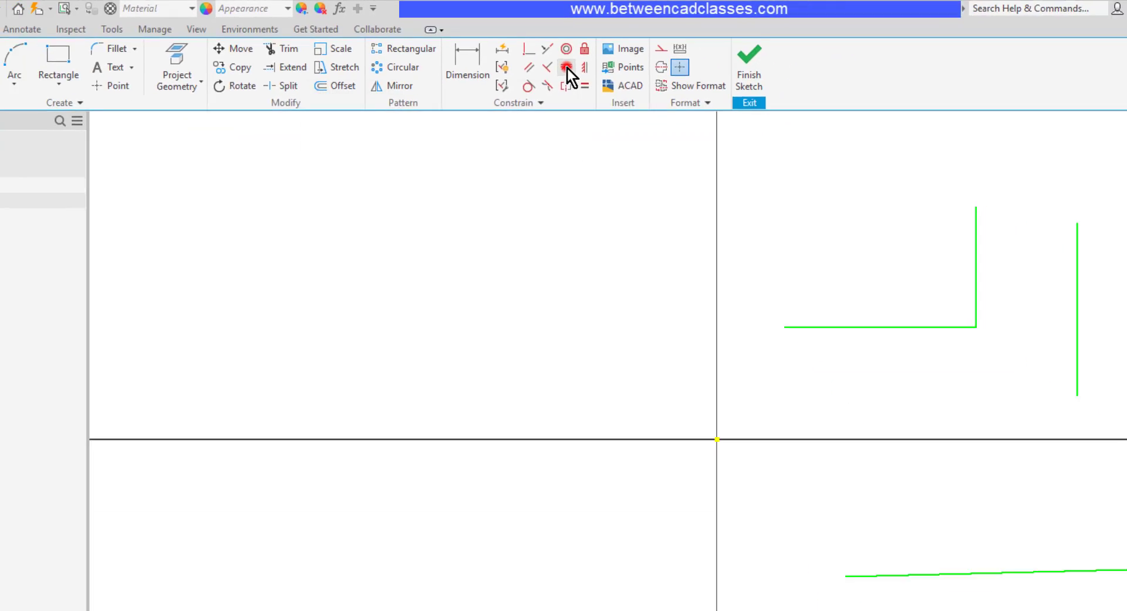
pyautogui.click(941, 434)
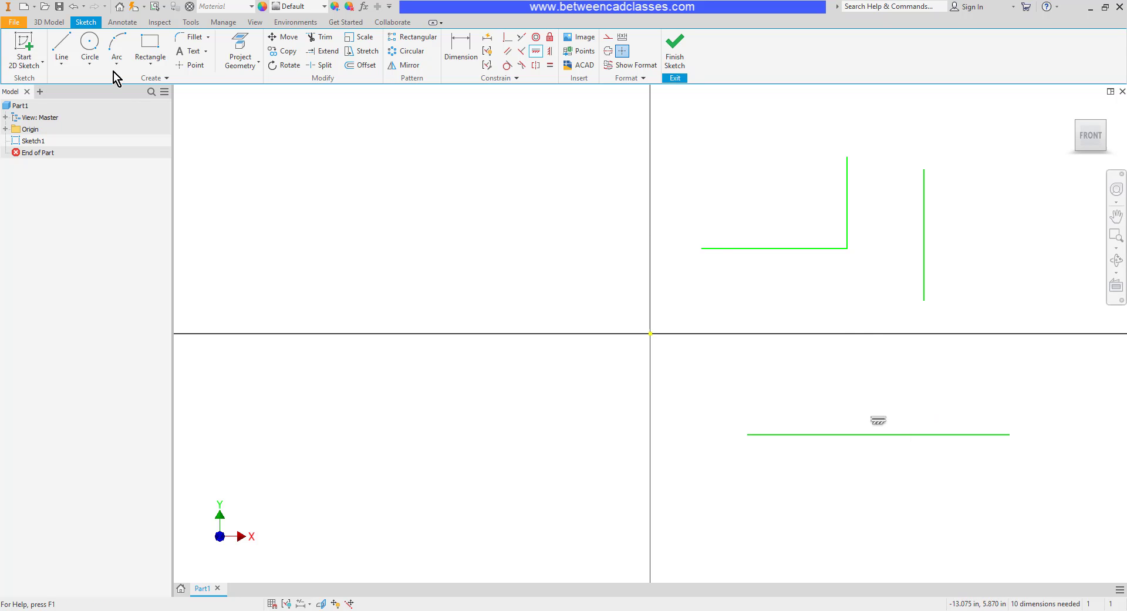
# - Draw two upper-left circles, constrain their centres horizontally, and drag to test the alignment
pyautogui.click(88, 42)
pyautogui.click(287, 237)
pyautogui.click(307, 205)
pyautogui.click(470, 220)
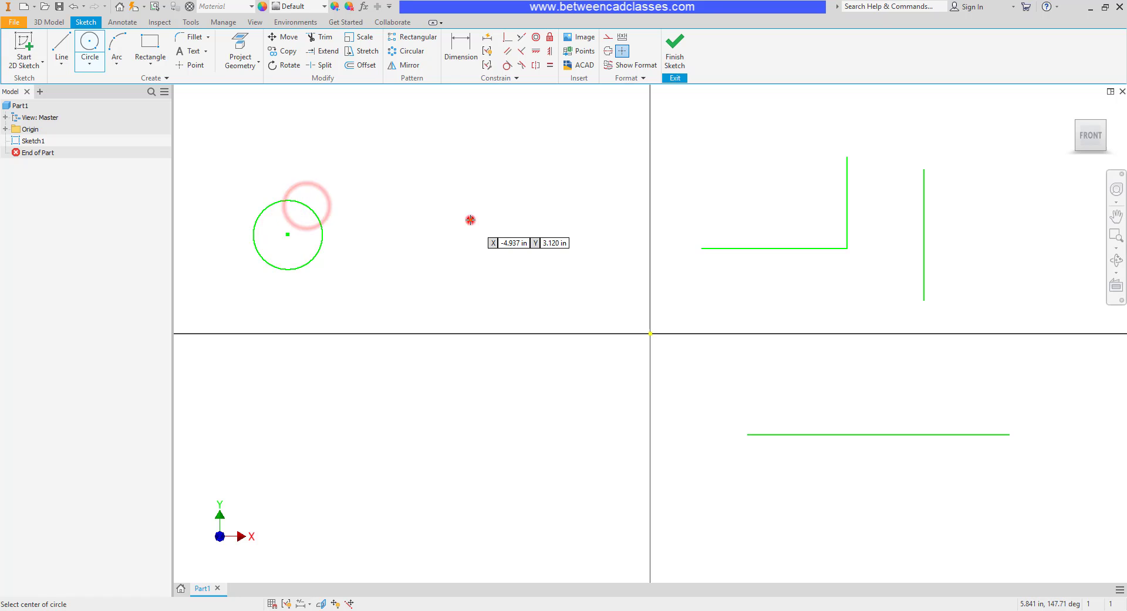
pyautogui.click(483, 188)
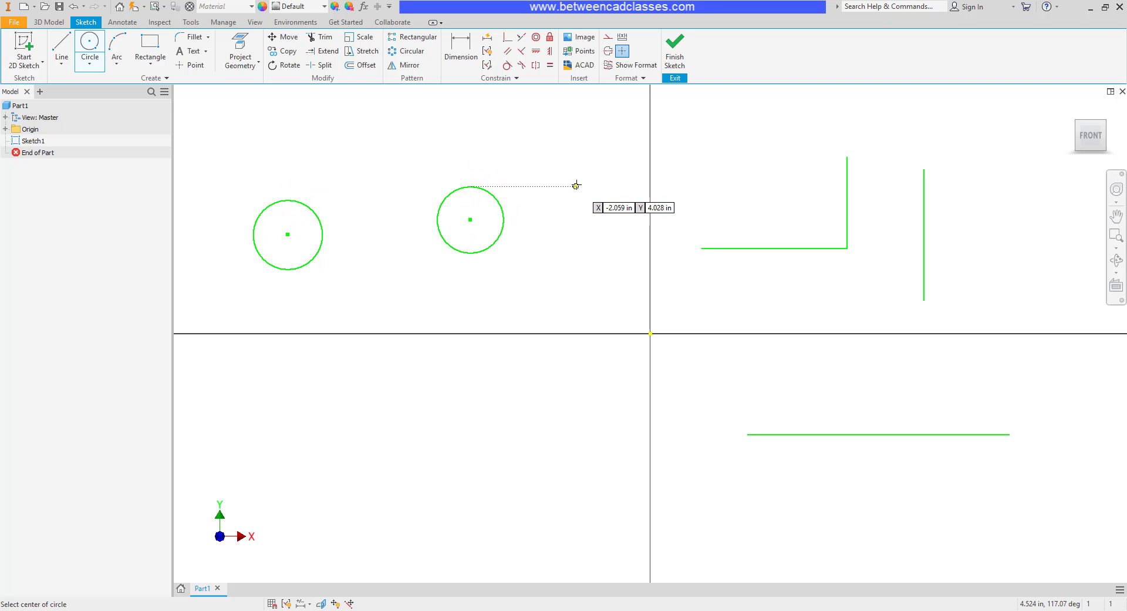
pyautogui.click(536, 52)
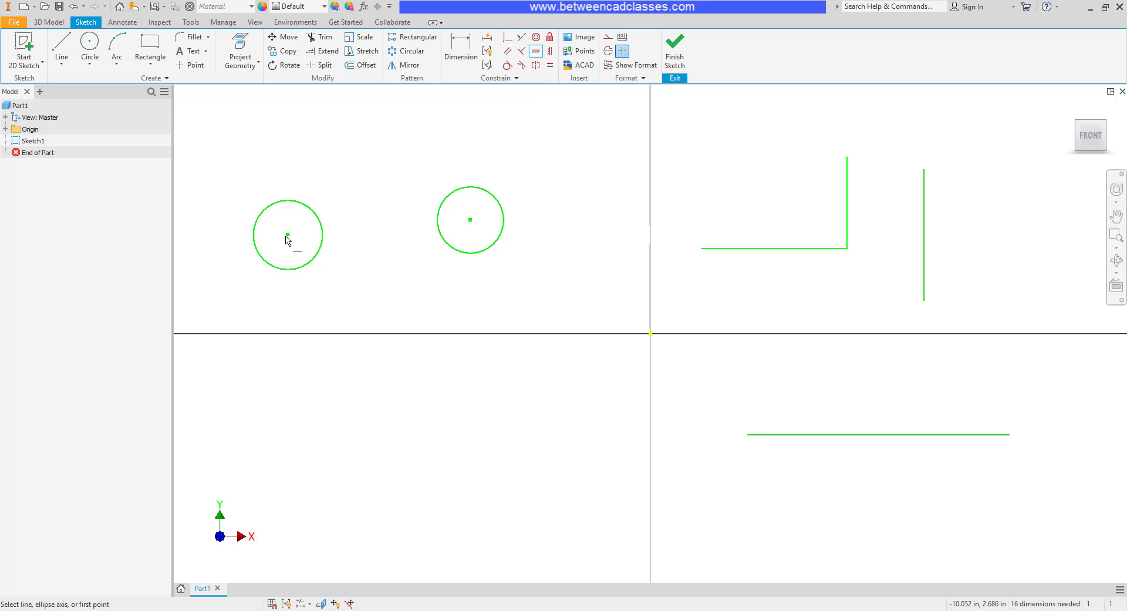
pyautogui.click(470, 219)
pyautogui.press('Escape')
pyautogui.moveTo(473, 238); pyautogui.dragTo(485, 271)
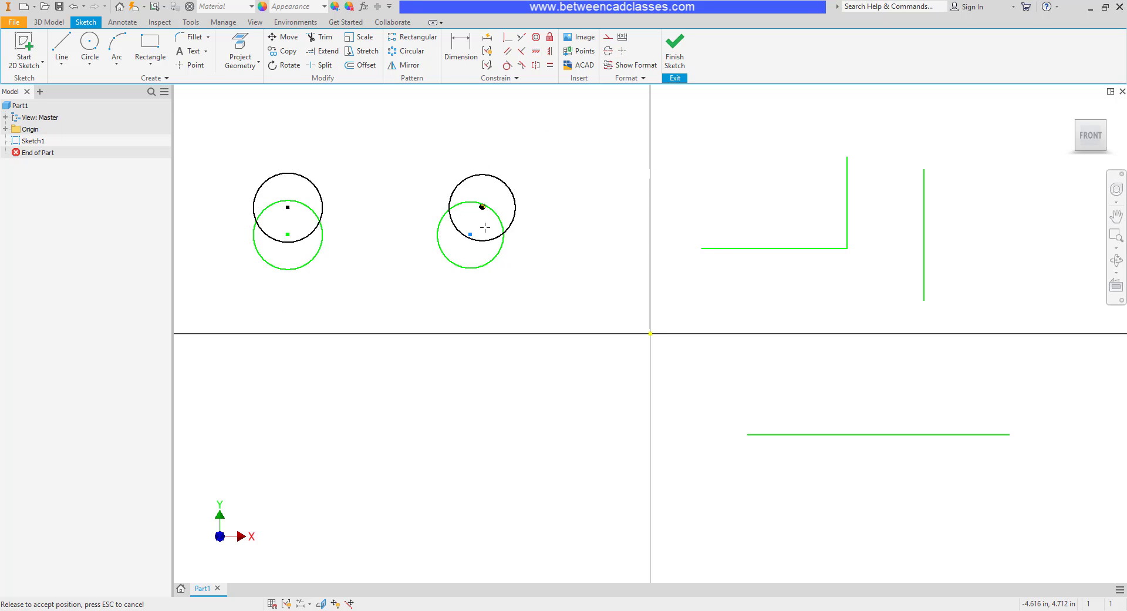
pyautogui.moveTo(485, 272); pyautogui.dragTo(465, 207)
# - Add a lower-left circle vertically aligned beneath the first circle's centre, then drag to test
pyautogui.click(94, 44)
pyautogui.click(310, 401)
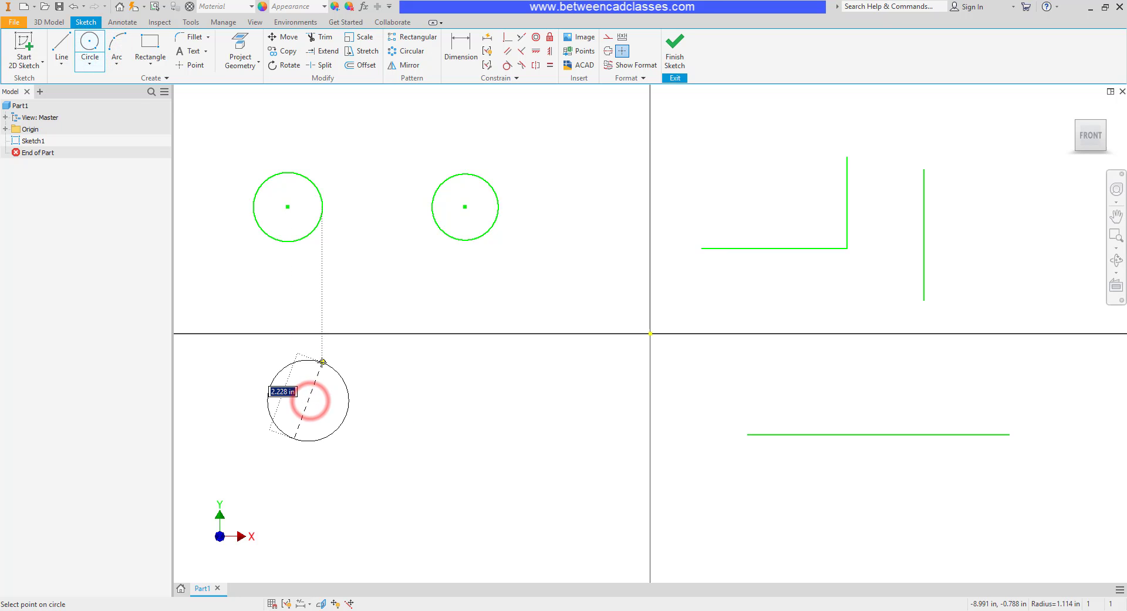
pyautogui.click(319, 364)
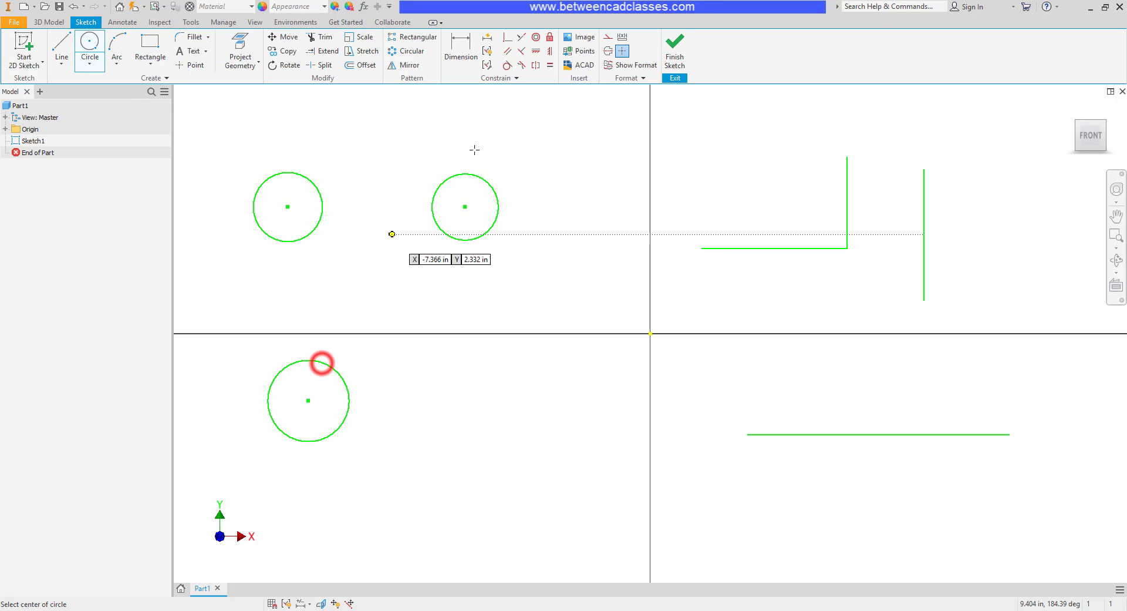
pyautogui.click(550, 51)
pyautogui.click(287, 207)
pyautogui.click(308, 404)
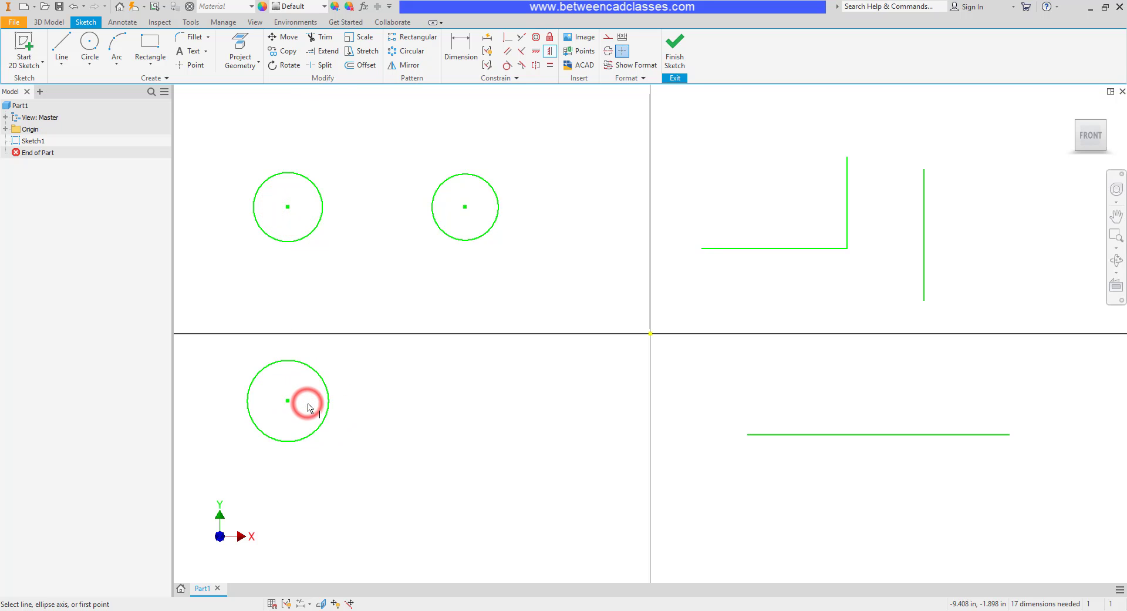
pyautogui.press('Escape')
pyautogui.moveTo(285, 401); pyautogui.dragTo(328, 409)
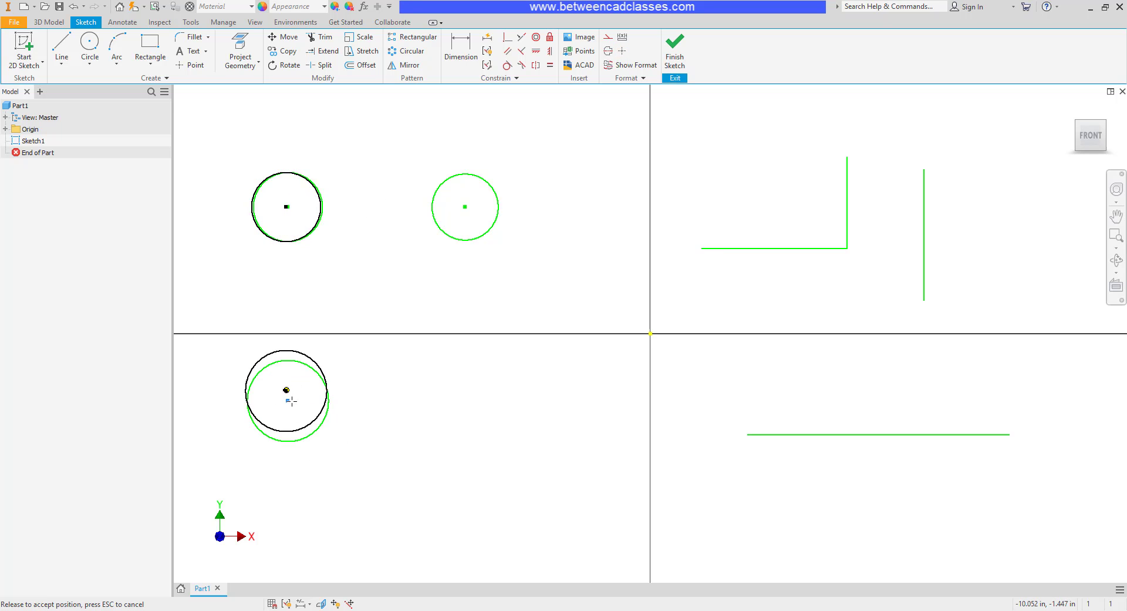
pyautogui.moveTo(329, 409)
pyautogui.mouseDown()
pyautogui.moveTo(307, 398)
pyautogui.moveTo(322, 417)
pyautogui.mouseUp()
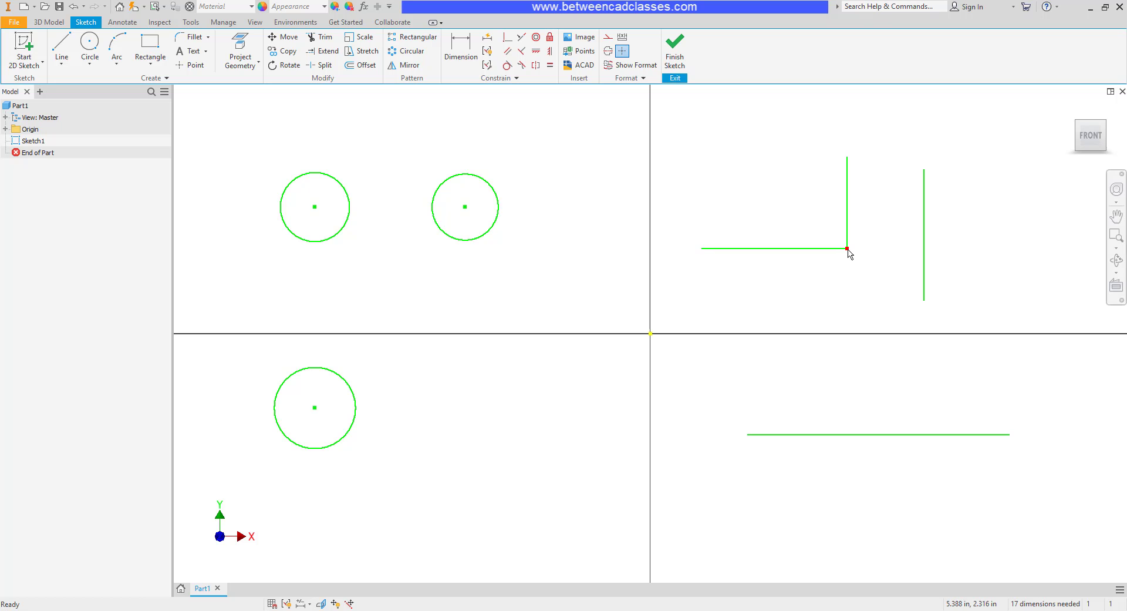
# - Make the loose vertical line's bottom end coincident with the lower horizontal line's right end
pyautogui.moveTo(847, 249)
pyautogui.mouseDown()
pyautogui.moveTo(838, 271)
pyautogui.moveTo(820, 263)
pyautogui.mouseUp()
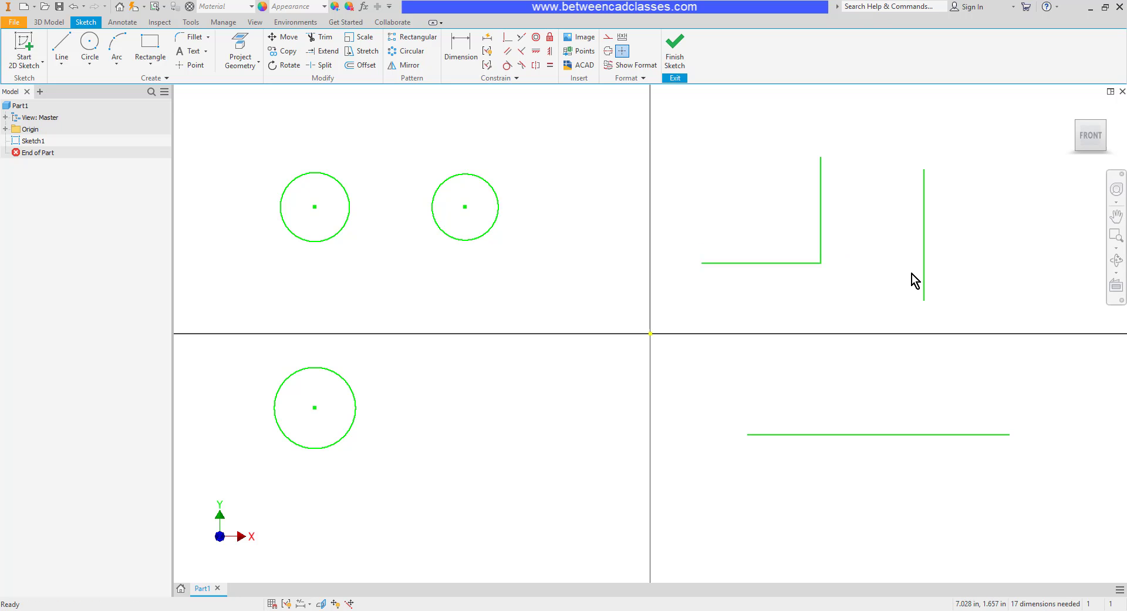
pyautogui.moveTo(923, 272); pyautogui.dragTo(1015, 377)
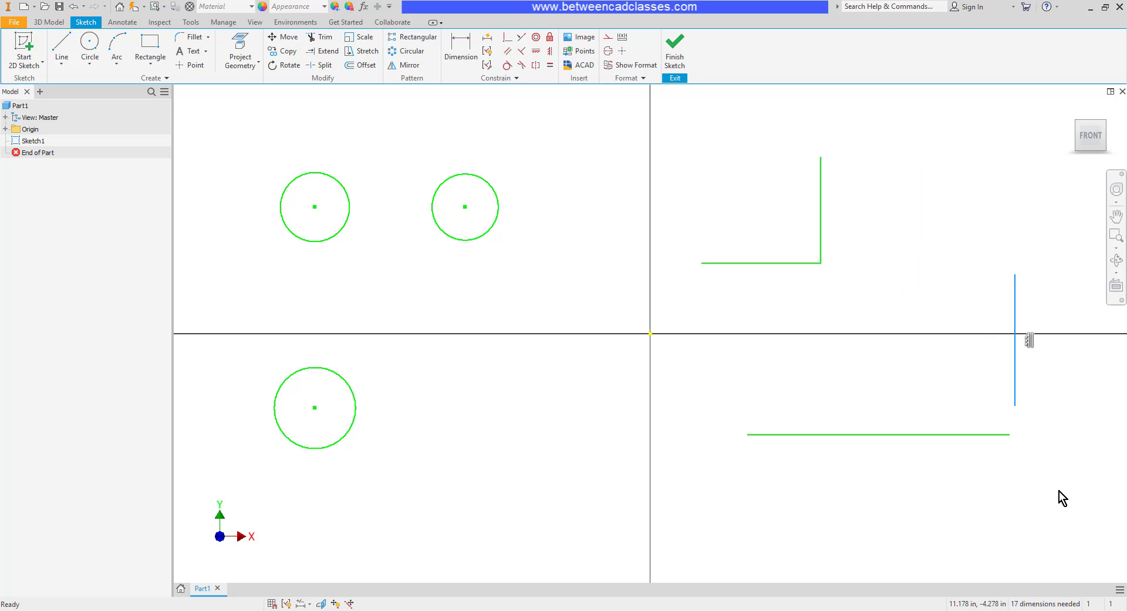
pyautogui.click(509, 39)
pyautogui.click(1015, 404)
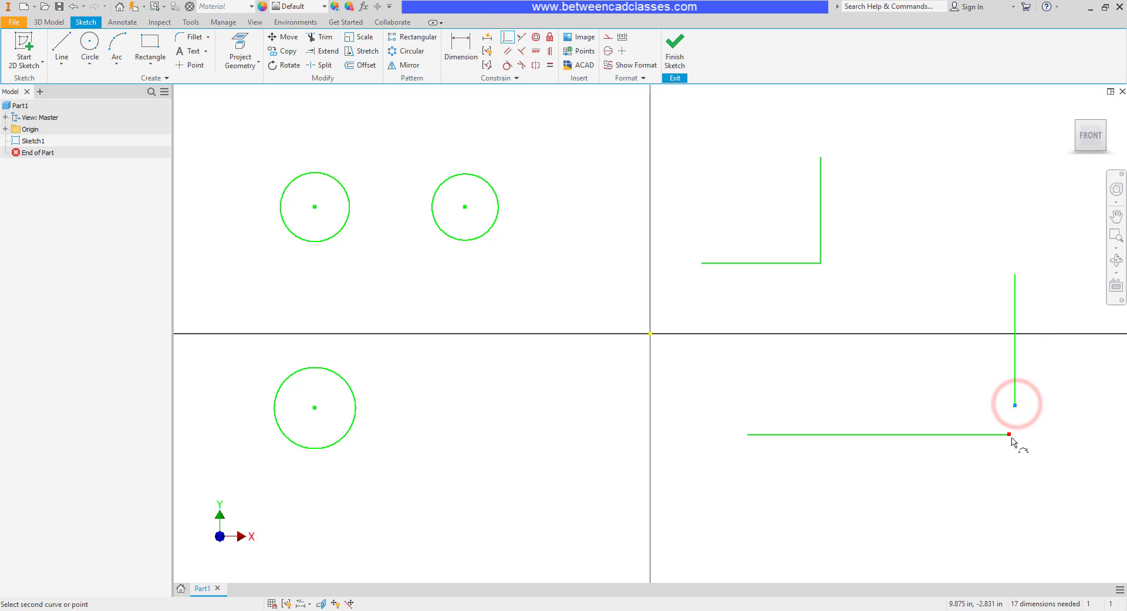
pyautogui.click(1010, 434)
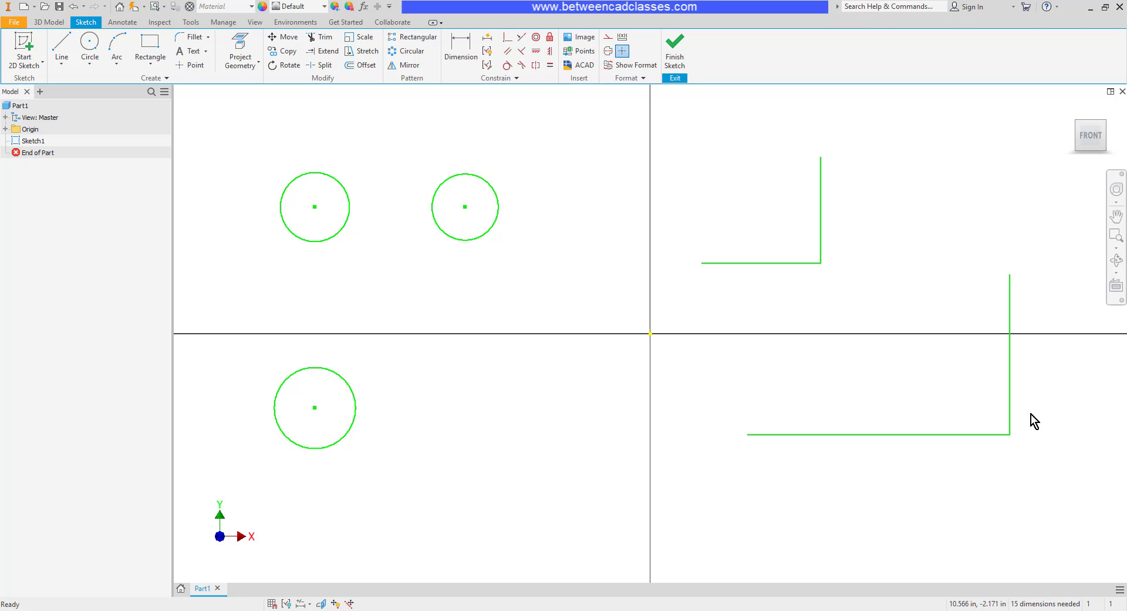
pyautogui.moveTo(1009, 411); pyautogui.dragTo(1029, 389)
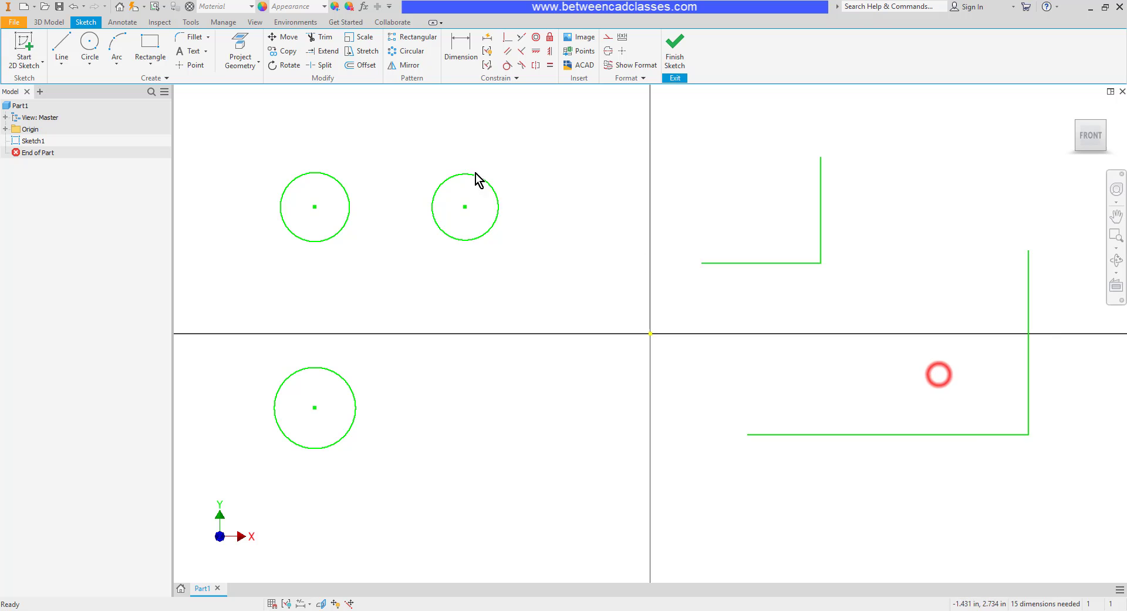
# - Draw a new vertical line right of centre, ending near the lower horizontal line
pyautogui.click(61, 44)
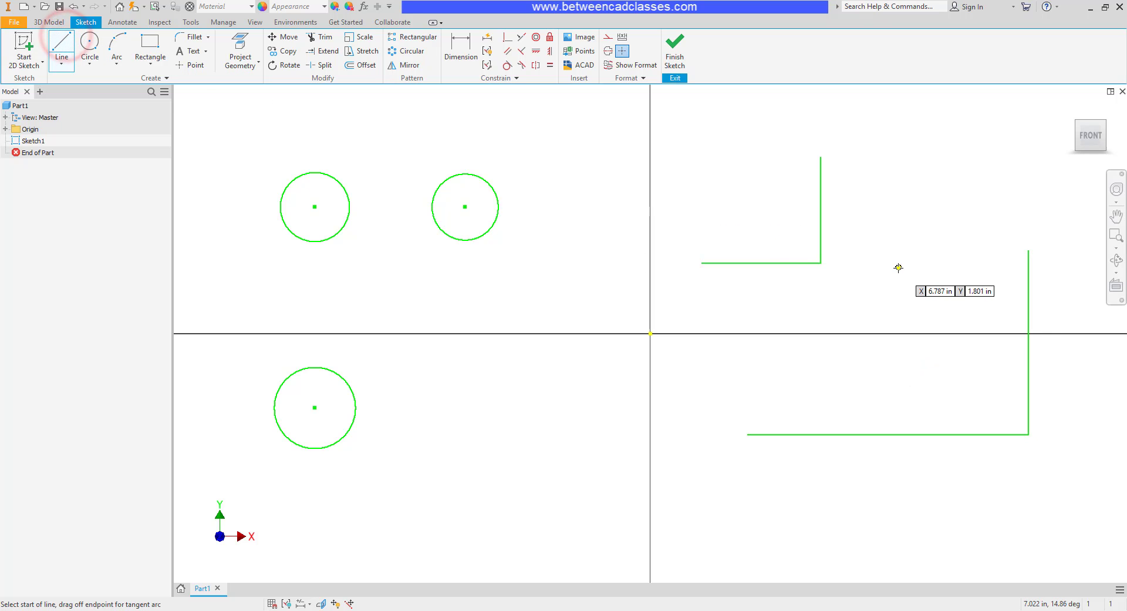
pyautogui.click(926, 262)
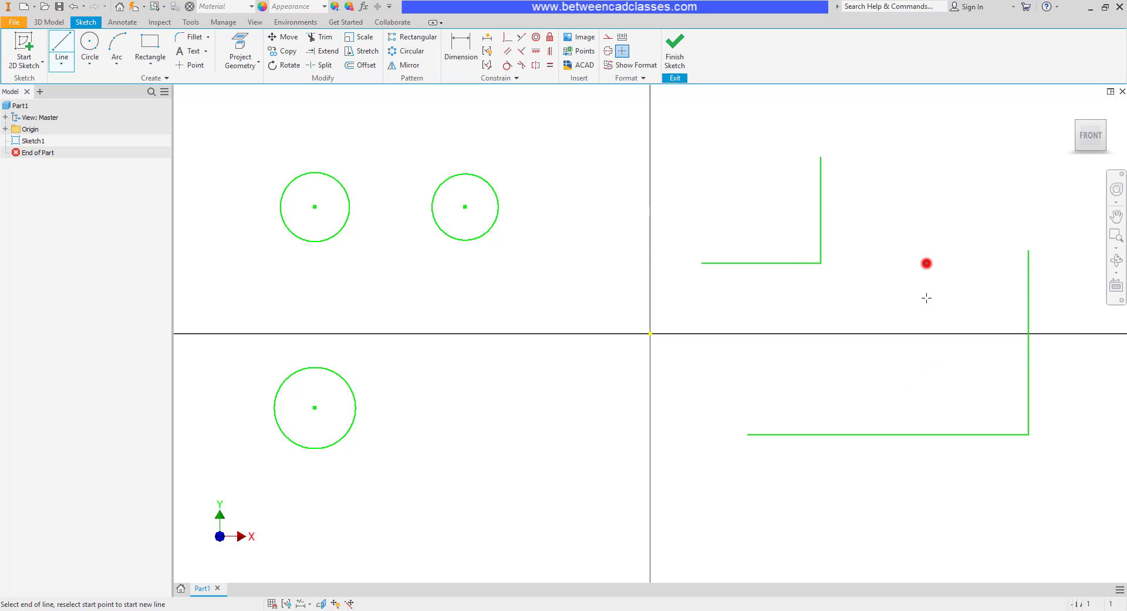
pyautogui.click(927, 421)
pyautogui.press('Escape')
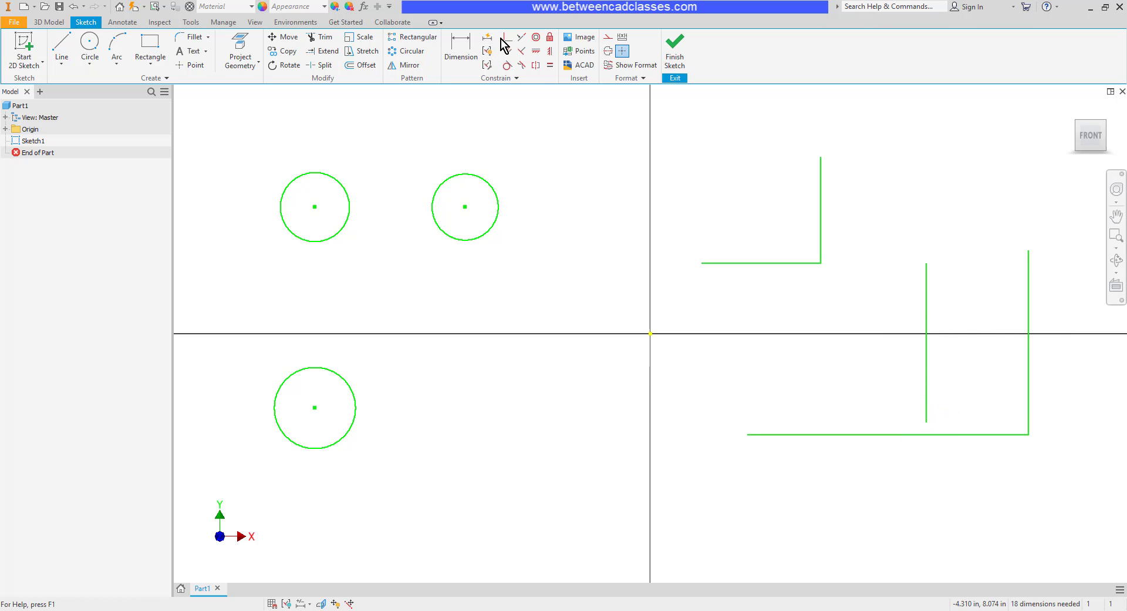
# - Constrain its lower endpoint onto the horizontal line and slide it left along that line
pyautogui.click(508, 40)
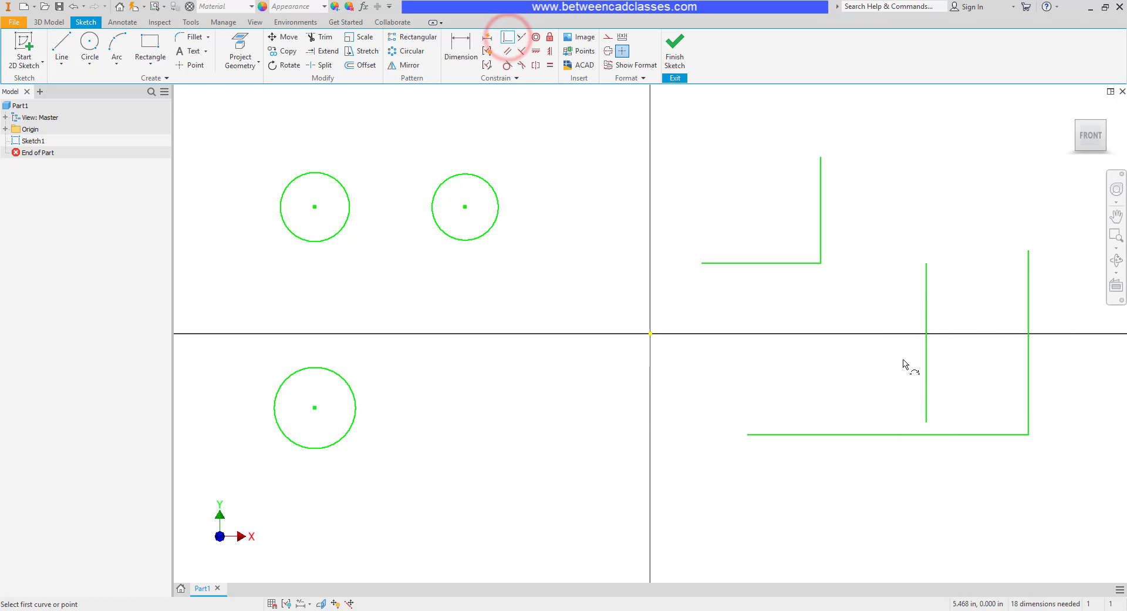
pyautogui.click(927, 421)
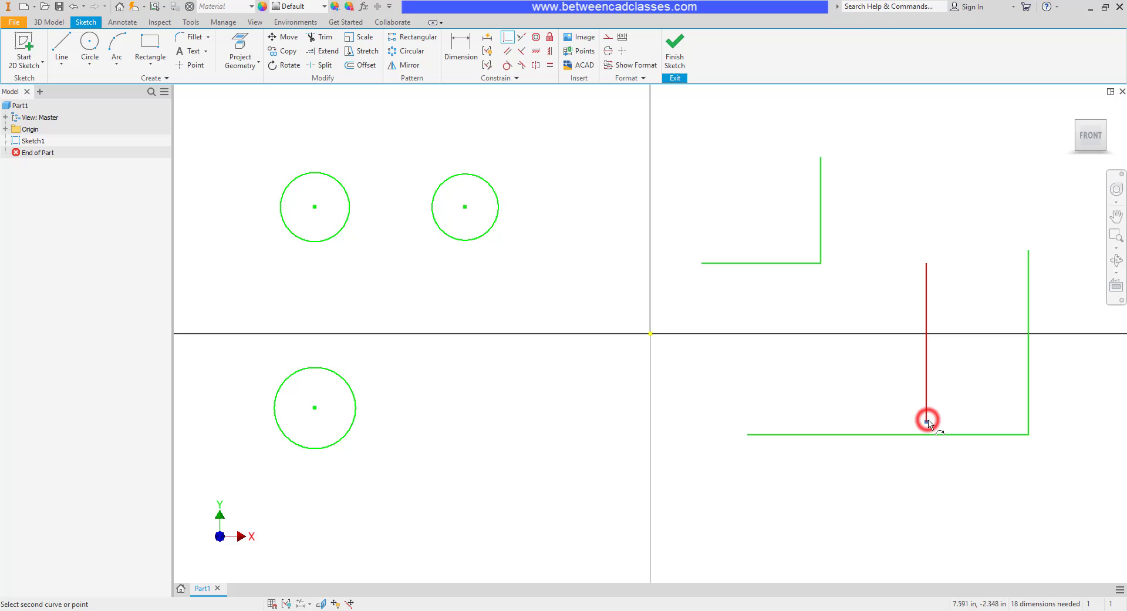
pyautogui.click(973, 435)
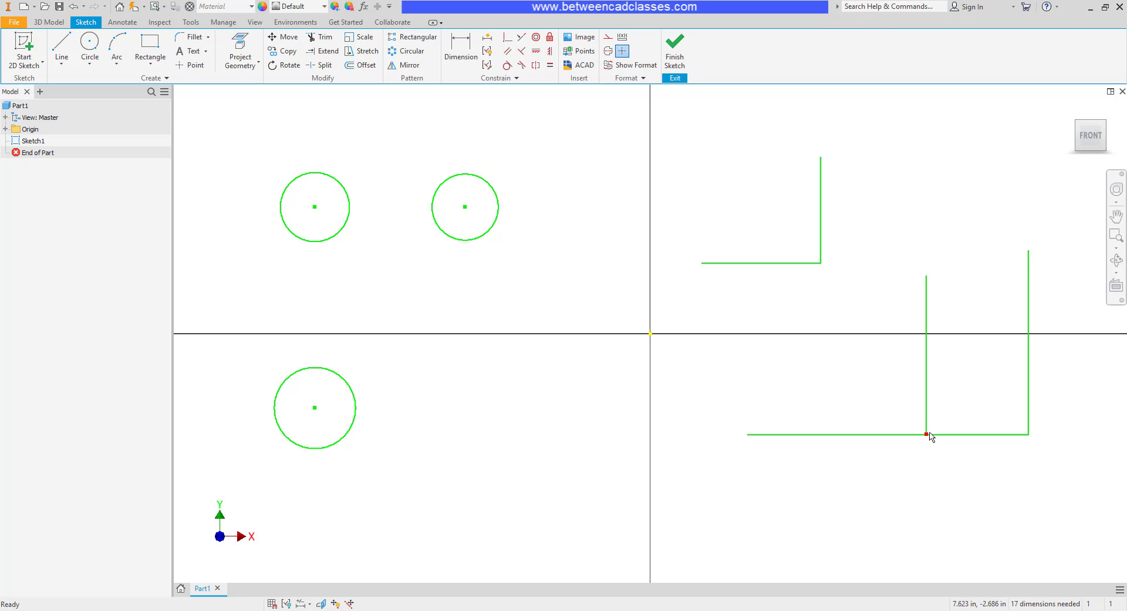
pyautogui.moveTo(926, 414)
pyautogui.mouseDown()
pyautogui.moveTo(870, 399)
pyautogui.moveTo(951, 397)
pyautogui.moveTo(916, 405)
pyautogui.moveTo(1014, 281)
pyautogui.moveTo(874, 351)
pyautogui.moveTo(838, 402)
pyautogui.moveTo(906, 314)
pyautogui.moveTo(911, 415)
pyautogui.moveTo(800, 418)
pyautogui.moveTo(961, 428)
pyautogui.moveTo(987, 408)
pyautogui.moveTo(798, 414)
pyautogui.moveTo(957, 424)
pyautogui.moveTo(832, 420)
pyautogui.moveTo(863, 424)
pyautogui.moveTo(648, 395)
pyautogui.moveTo(955, 392)
pyautogui.mouseUp()
pyautogui.moveTo(1075, 398)
pyautogui.mouseDown()
pyautogui.moveTo(897, 416)
pyautogui.moveTo(932, 421)
pyautogui.mouseUp()
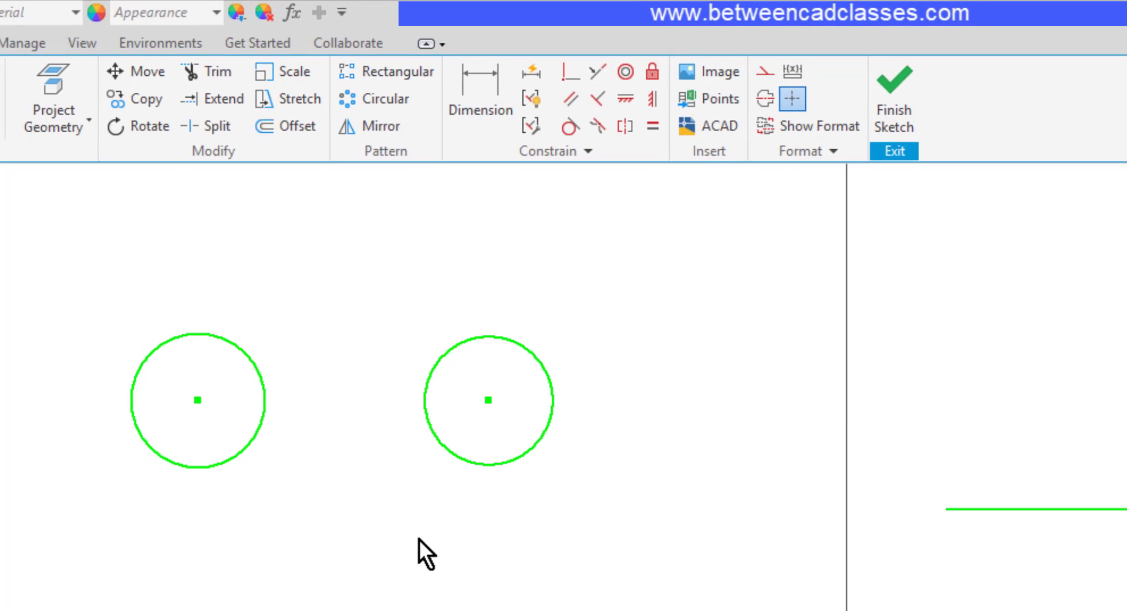
# - Draw a horizontal line left of centre in the lower half
pyautogui.click(66, 48)
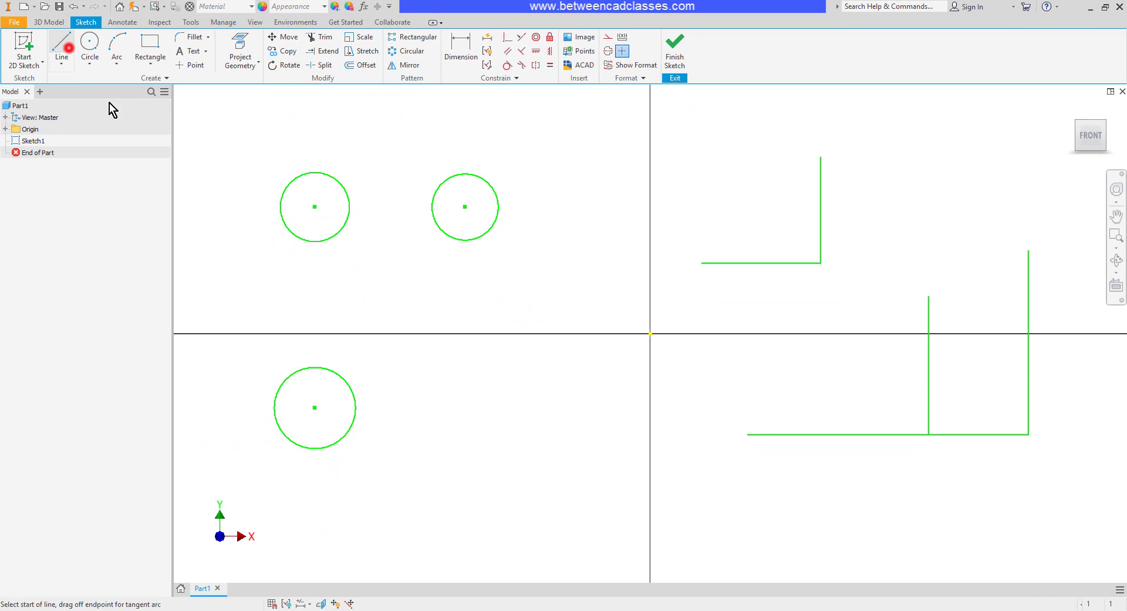
pyautogui.click(459, 392)
pyautogui.click(683, 392)
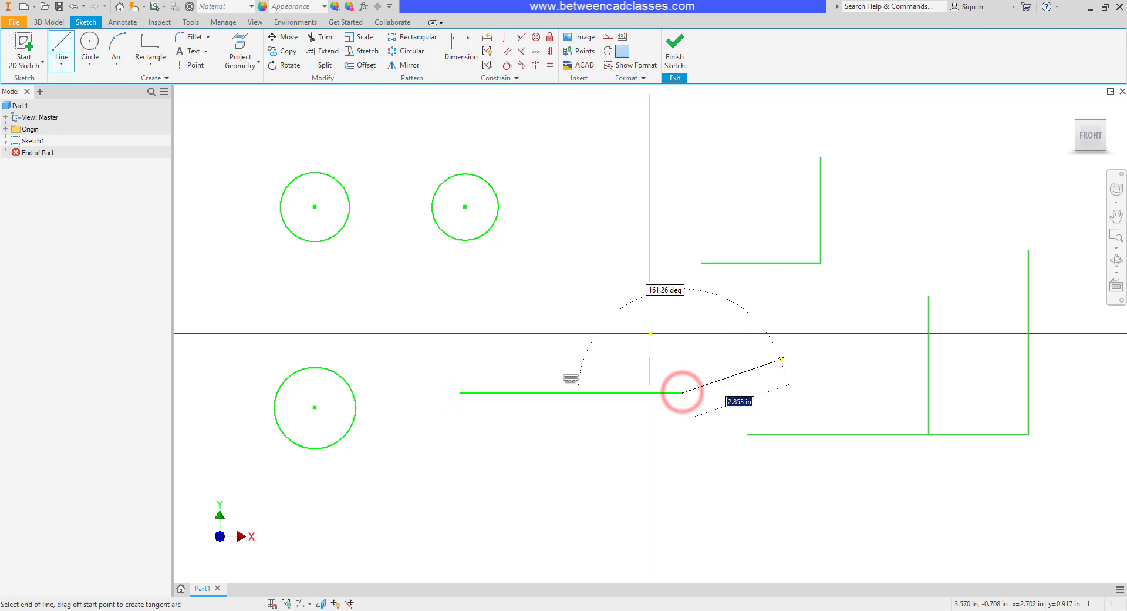
pyautogui.press('Escape')
# - Make it collinear with the bottom-right line and drag that line to test the link
pyautogui.click(521, 37)
pyautogui.click(801, 435)
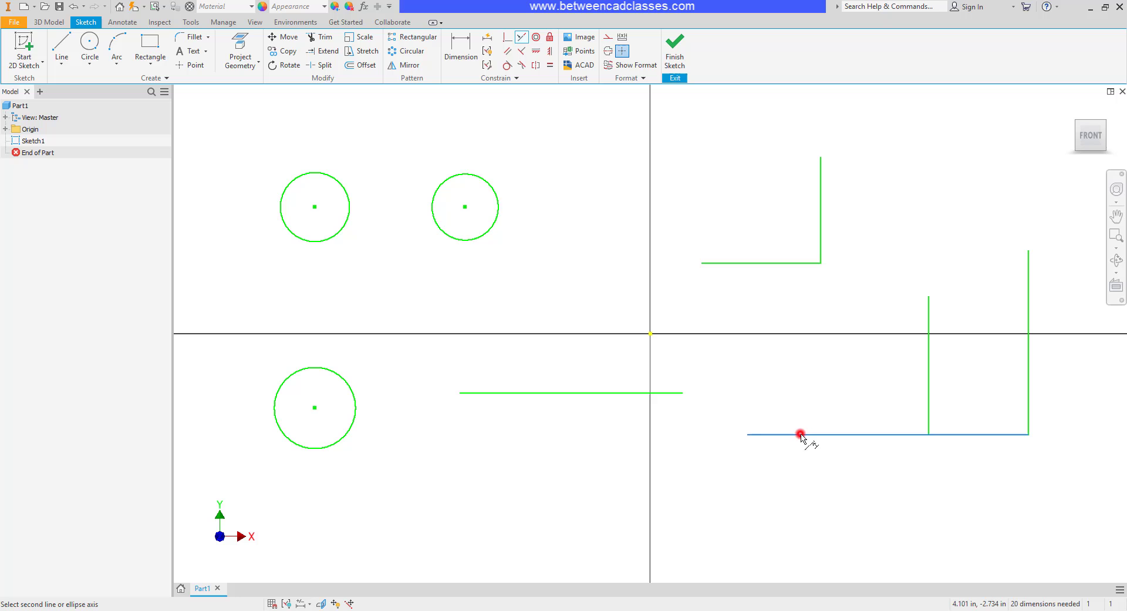
pyautogui.click(665, 392)
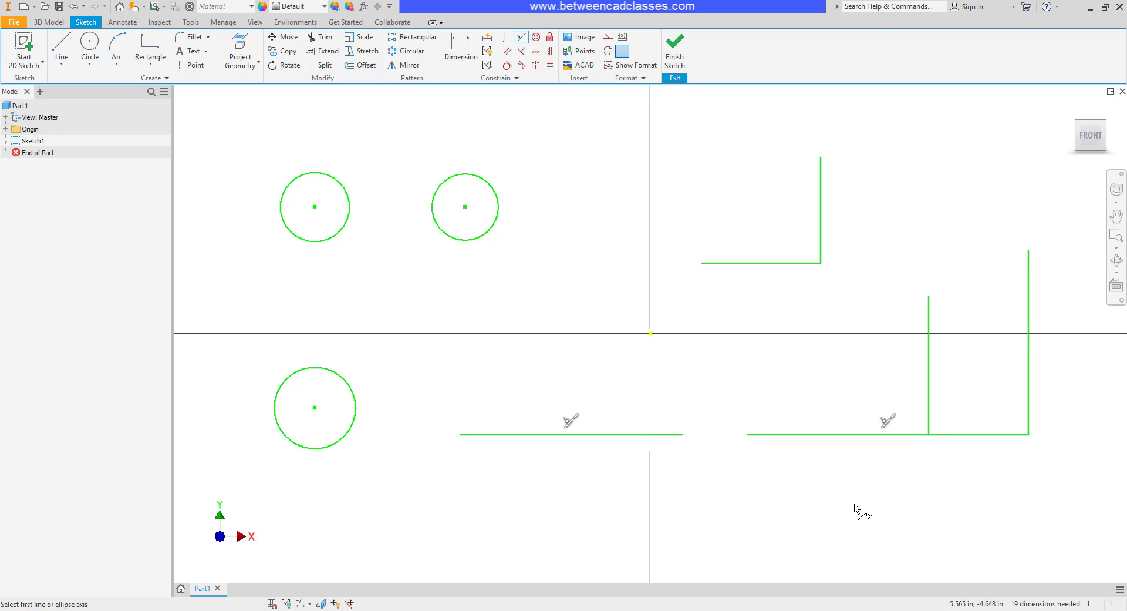
pyautogui.press('Escape')
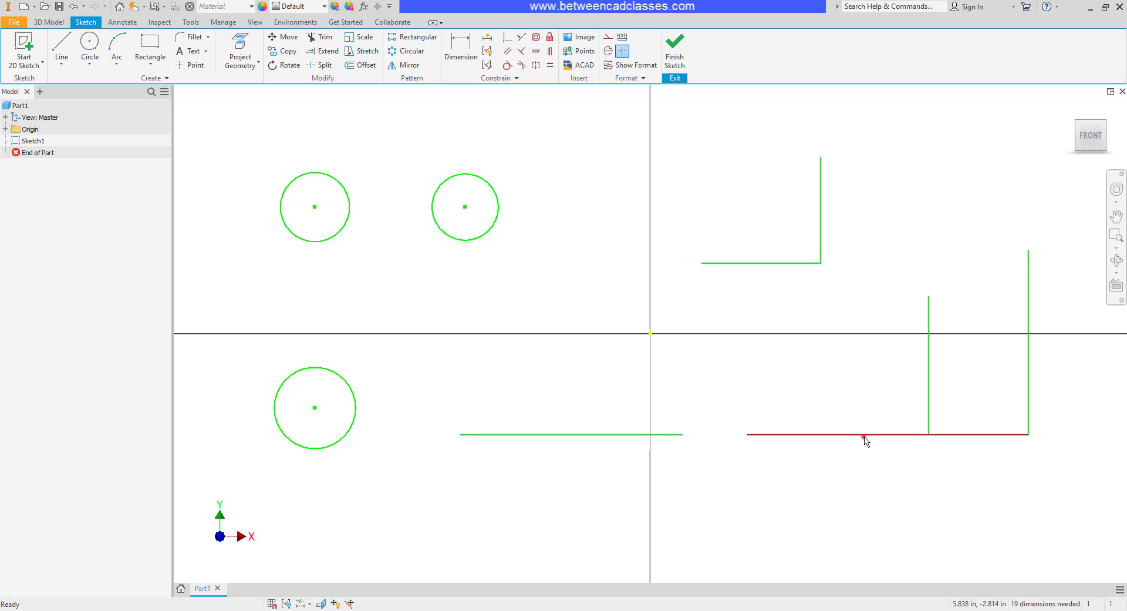
pyautogui.moveTo(864, 439); pyautogui.dragTo(953, 453)
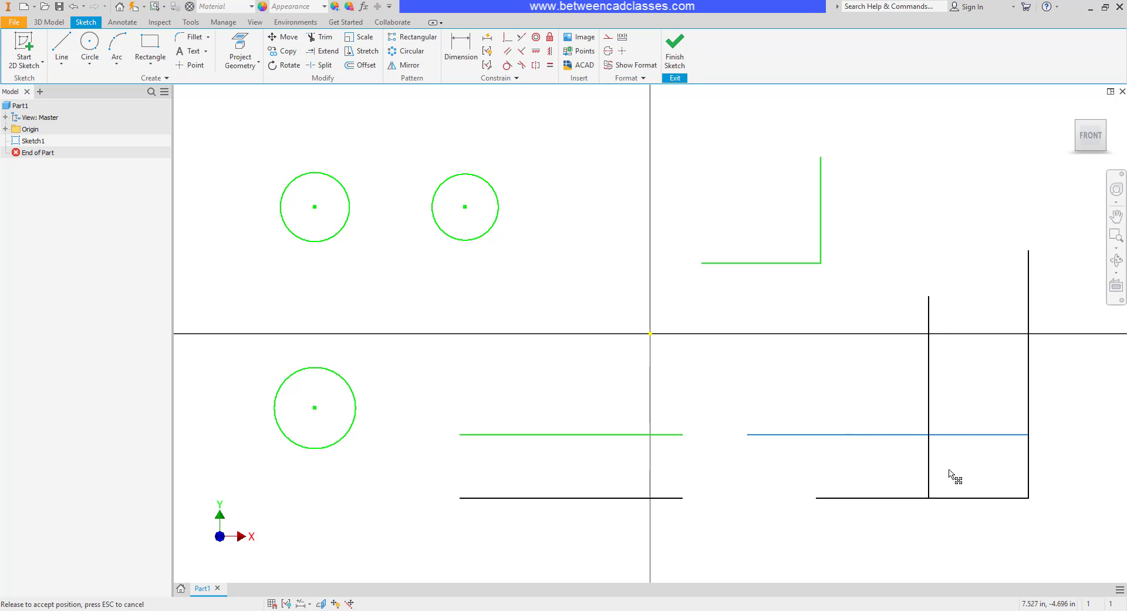
pyautogui.moveTo(953, 454); pyautogui.dragTo(879, 405)
pyautogui.click(858, 495)
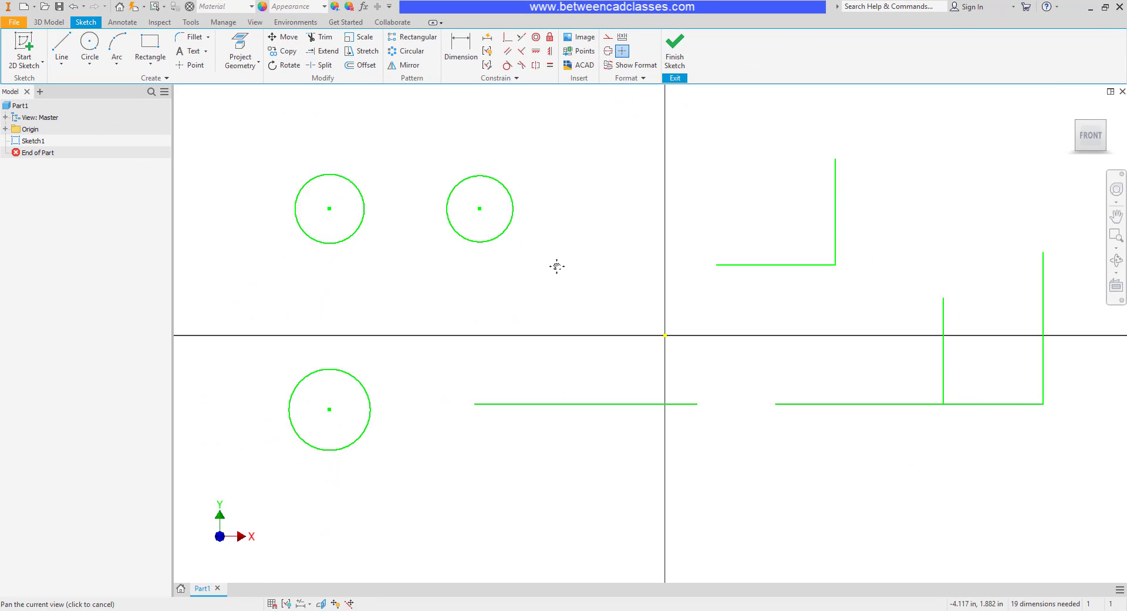
# - Draw a large circle near the lower small circle
pyautogui.moveTo(557, 266); pyautogui.dragTo(774, 244)
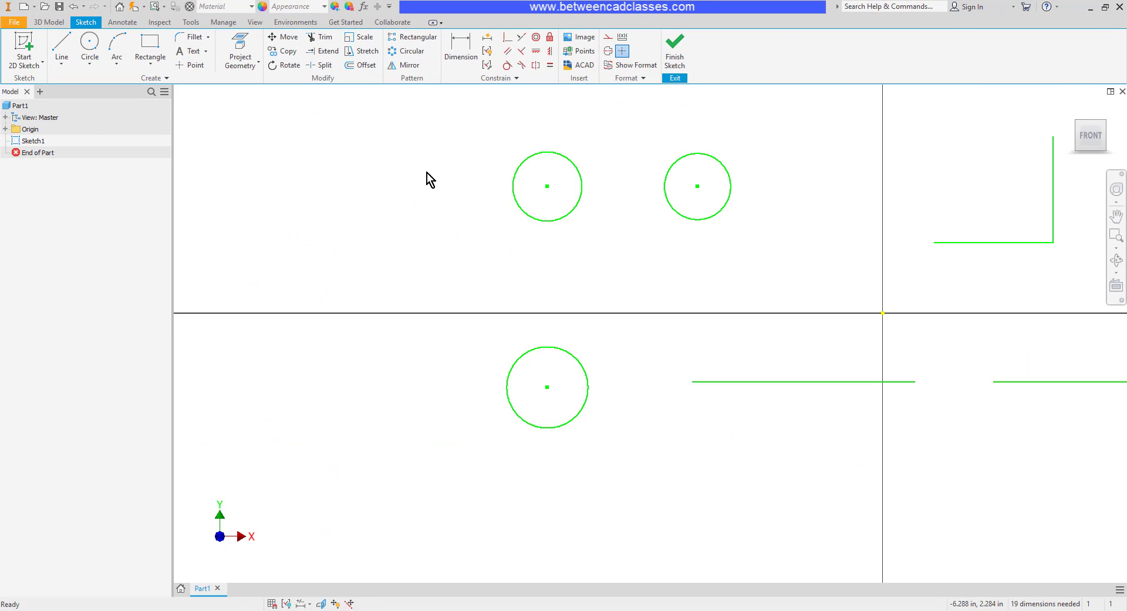
pyautogui.click(87, 43)
pyautogui.click(342, 397)
pyautogui.click(368, 286)
pyautogui.press('Escape')
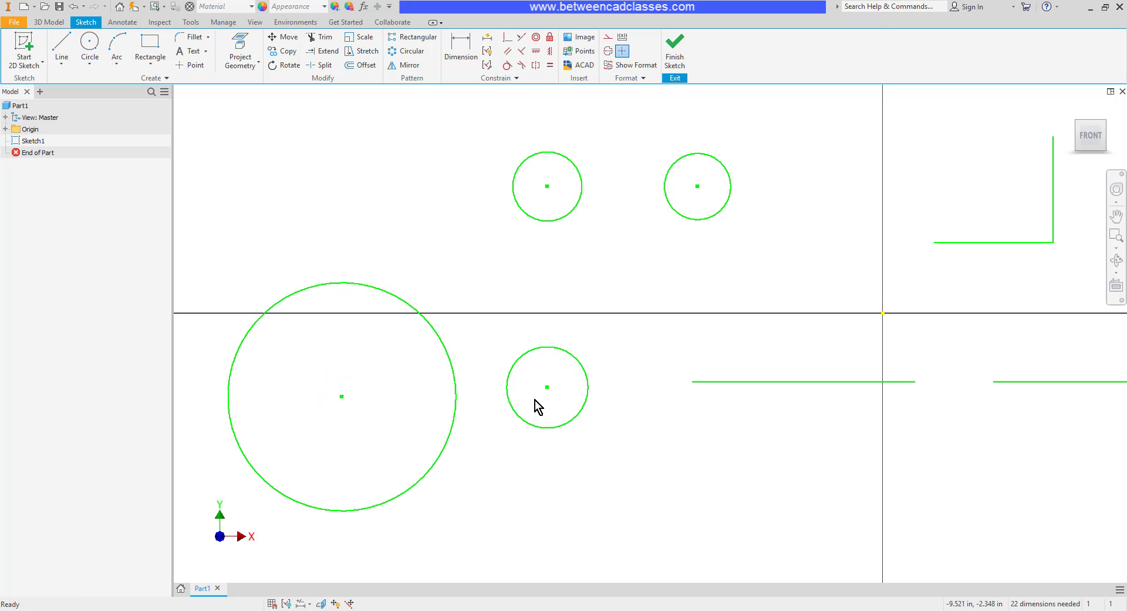
# - Make the large circle concentric with the small lower circle and drag them together
pyautogui.click(536, 37)
pyautogui.click(405, 301)
pyautogui.click(557, 347)
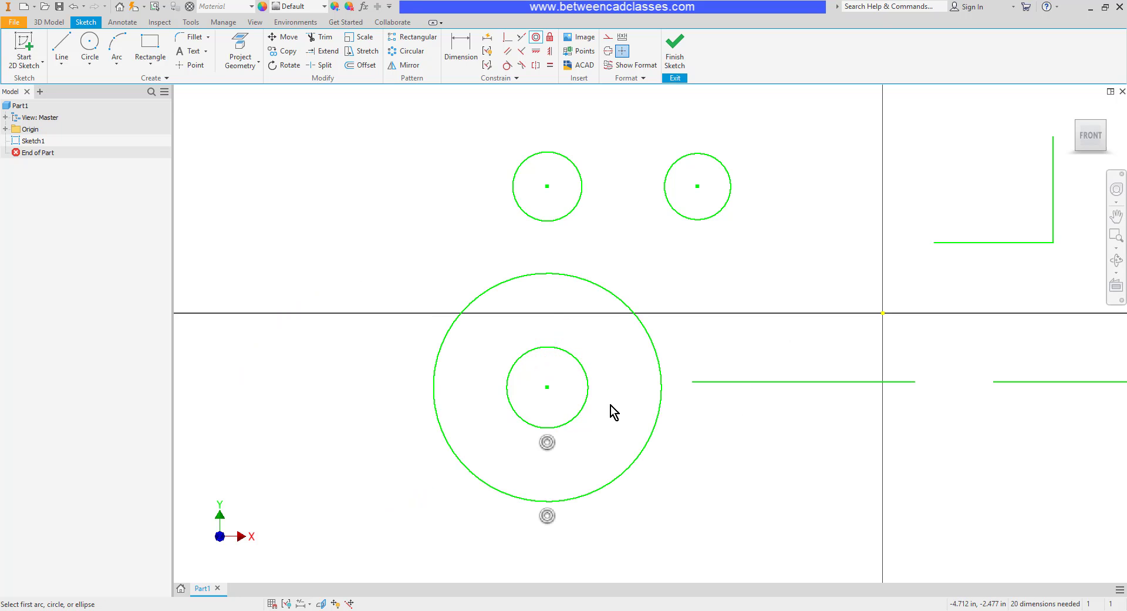
pyautogui.press('Escape')
pyautogui.moveTo(514, 396); pyautogui.dragTo(520, 381)
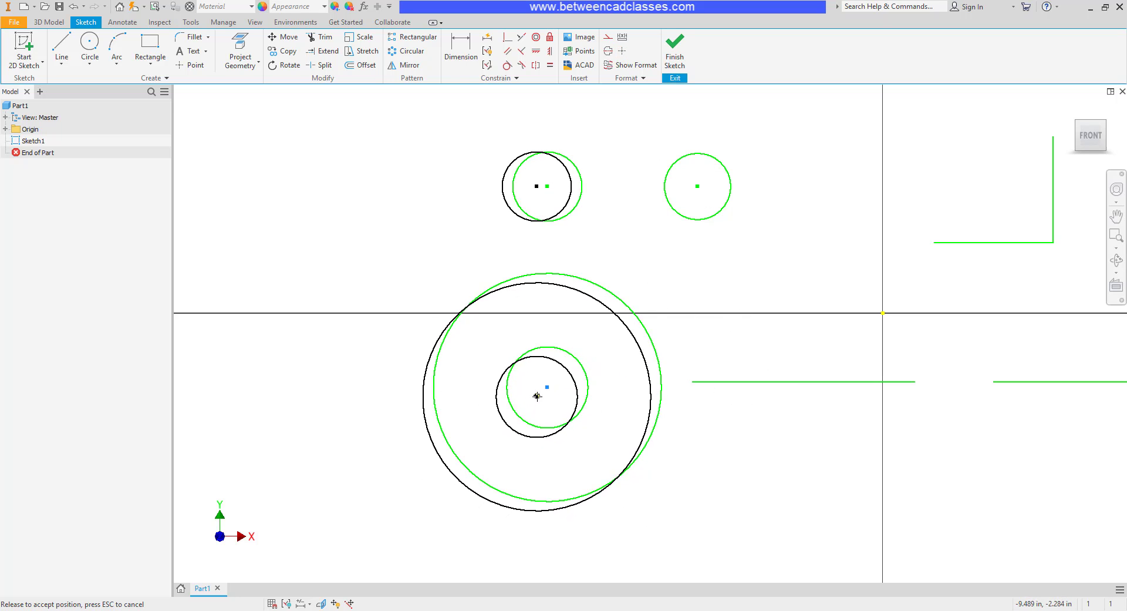
pyautogui.moveTo(520, 381); pyautogui.dragTo(537, 396)
pyautogui.click(703, 459)
# - Draw another circle at left and snap its centre onto the concentric pair's centre
pyautogui.click(90, 42)
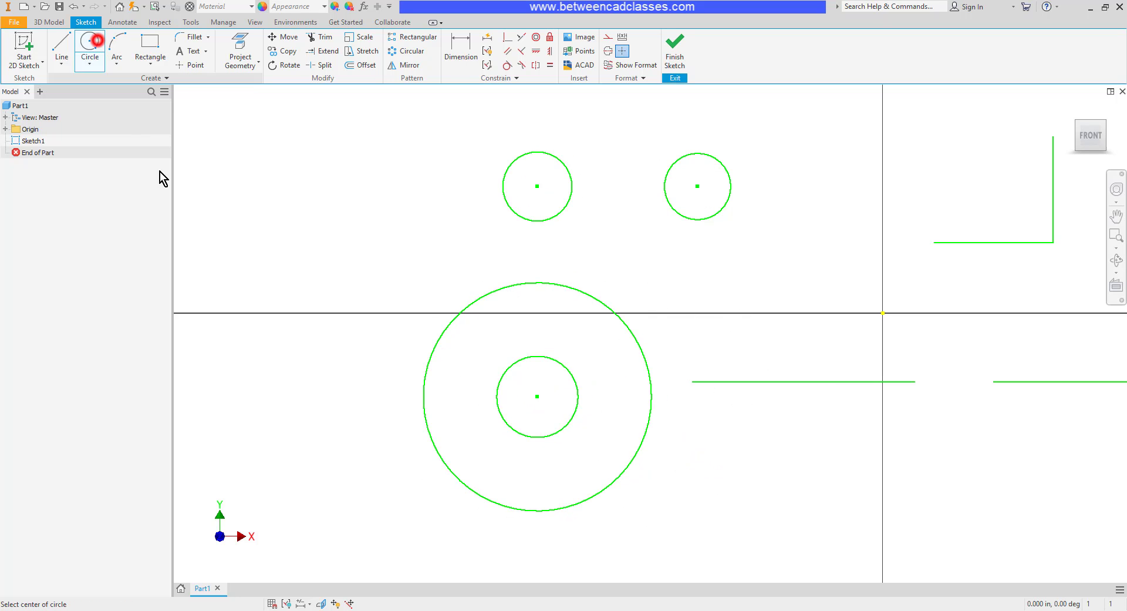
pyautogui.click(275, 403)
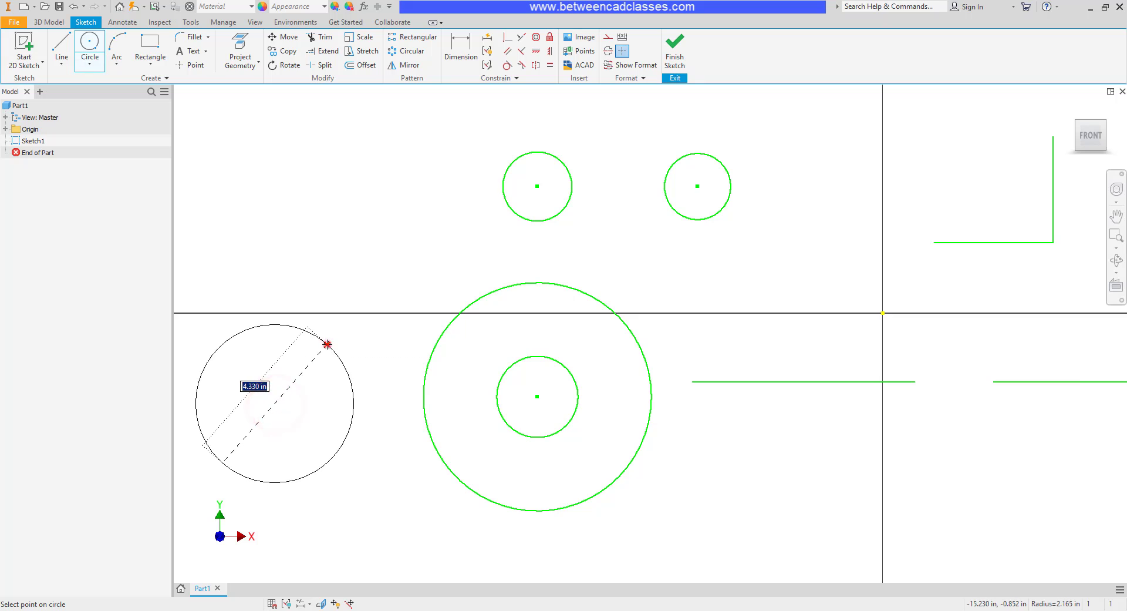
pyautogui.click(327, 345)
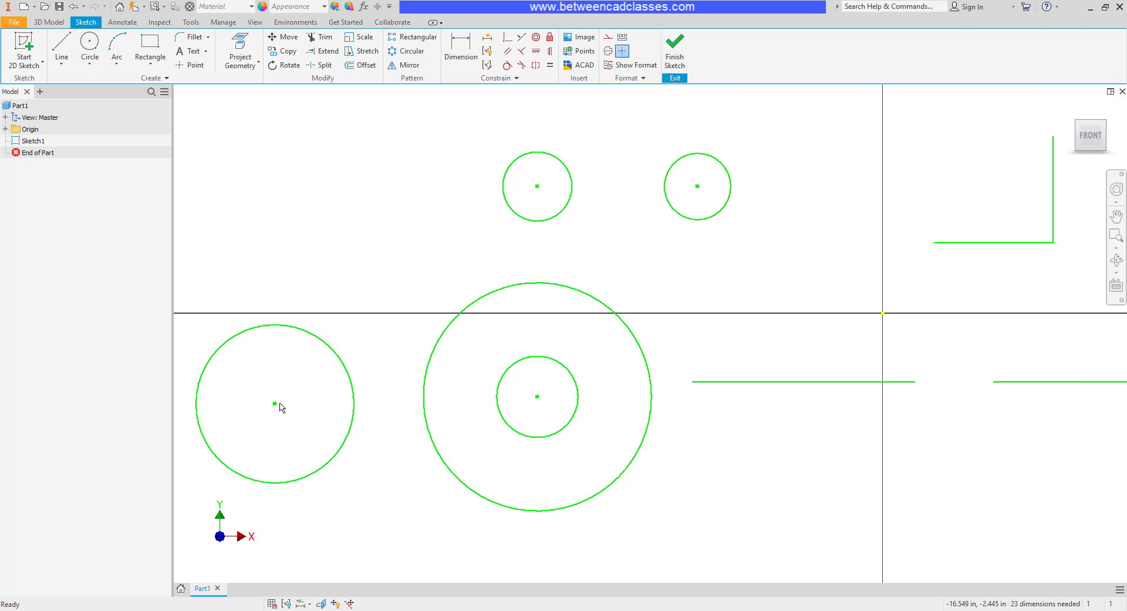
pyautogui.click(507, 39)
pyautogui.click(538, 396)
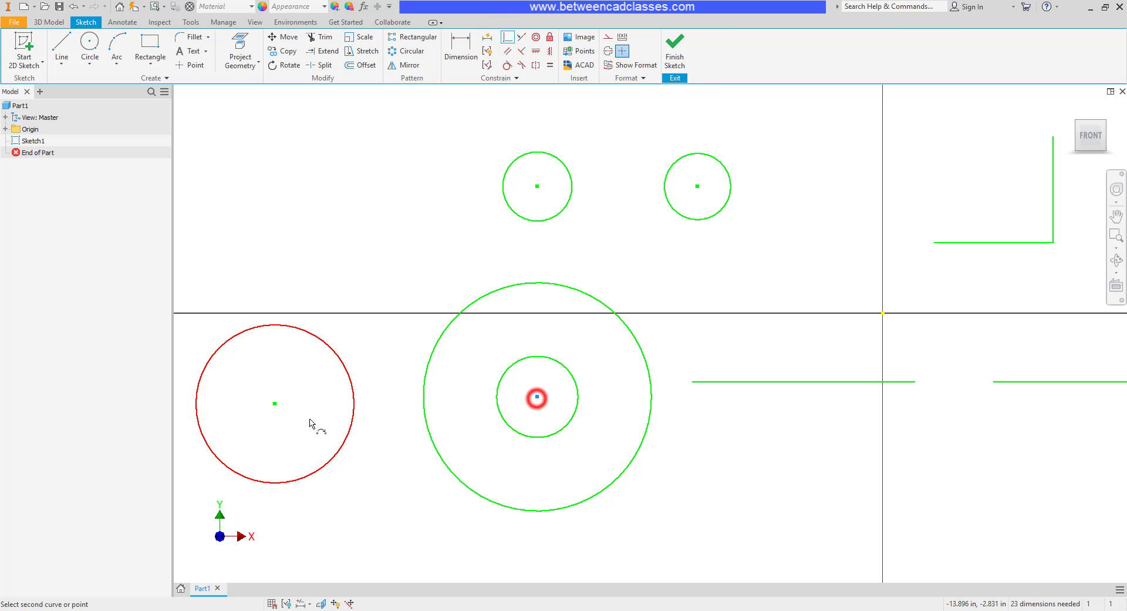
pyautogui.click(274, 403)
pyautogui.press('Escape')
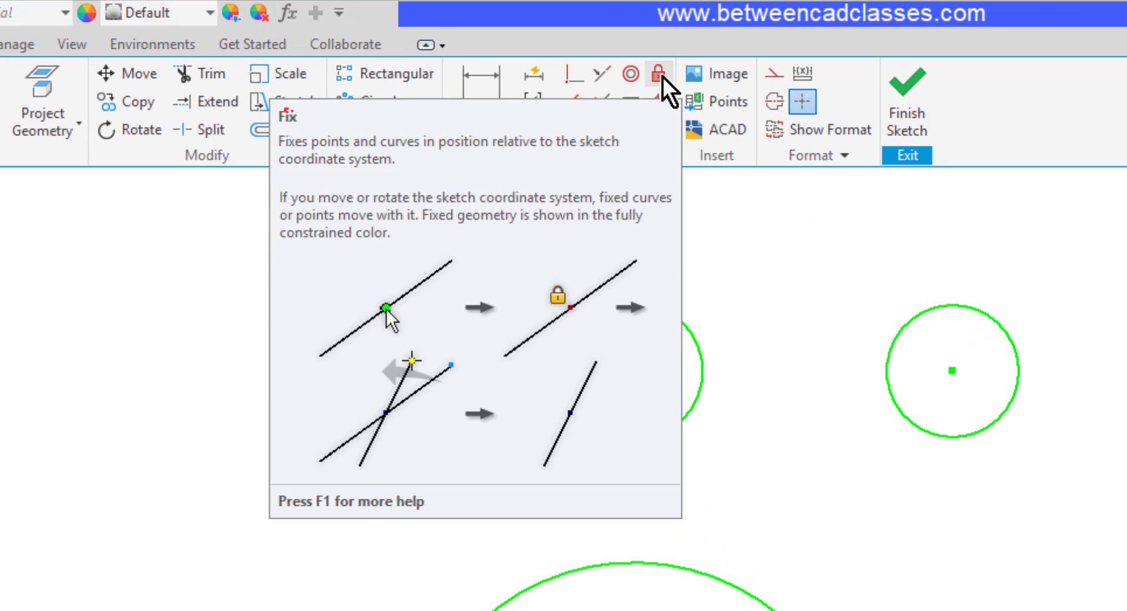
# - Fix the upper-left circle in place and test that its centre no longer moves
pyautogui.click(658, 74)
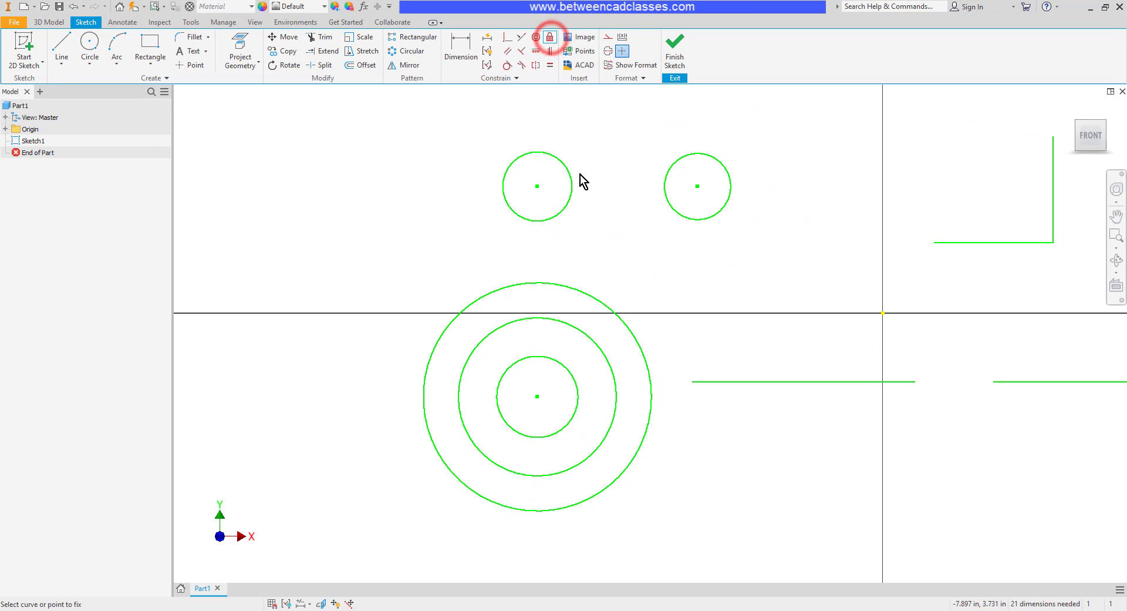
pyautogui.click(563, 167)
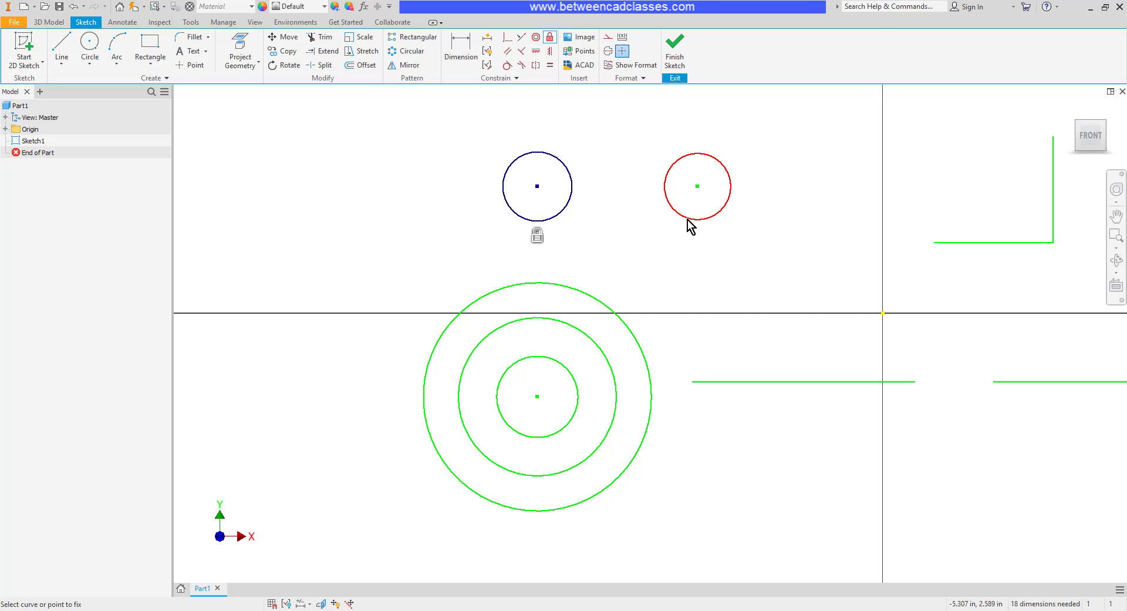
pyautogui.press('Escape')
pyautogui.moveTo(537, 186); pyautogui.dragTo(578, 215)
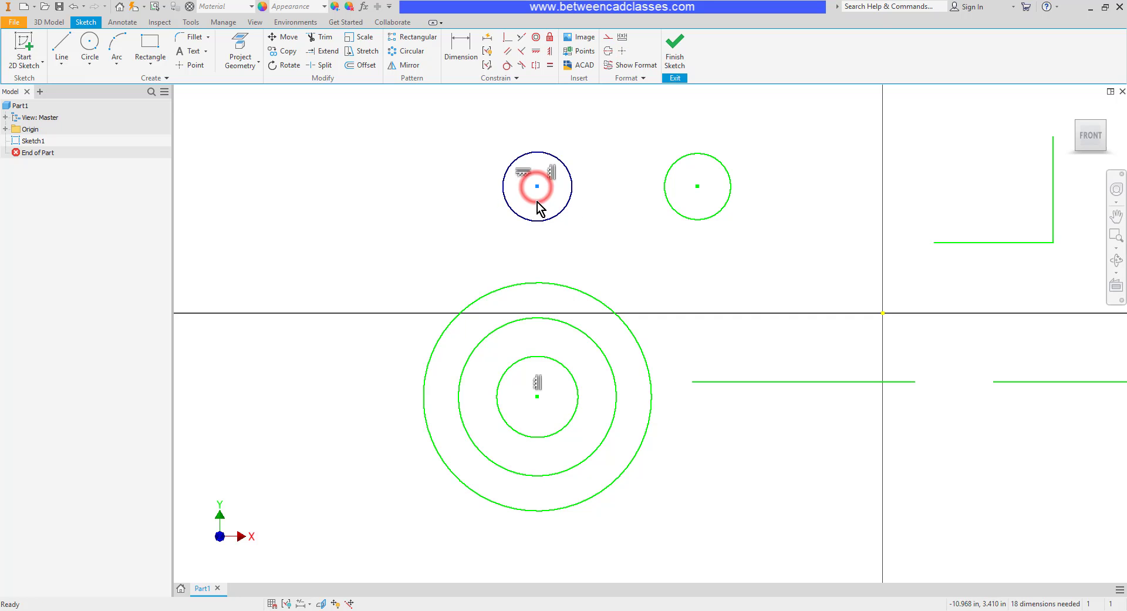
pyautogui.click(607, 216)
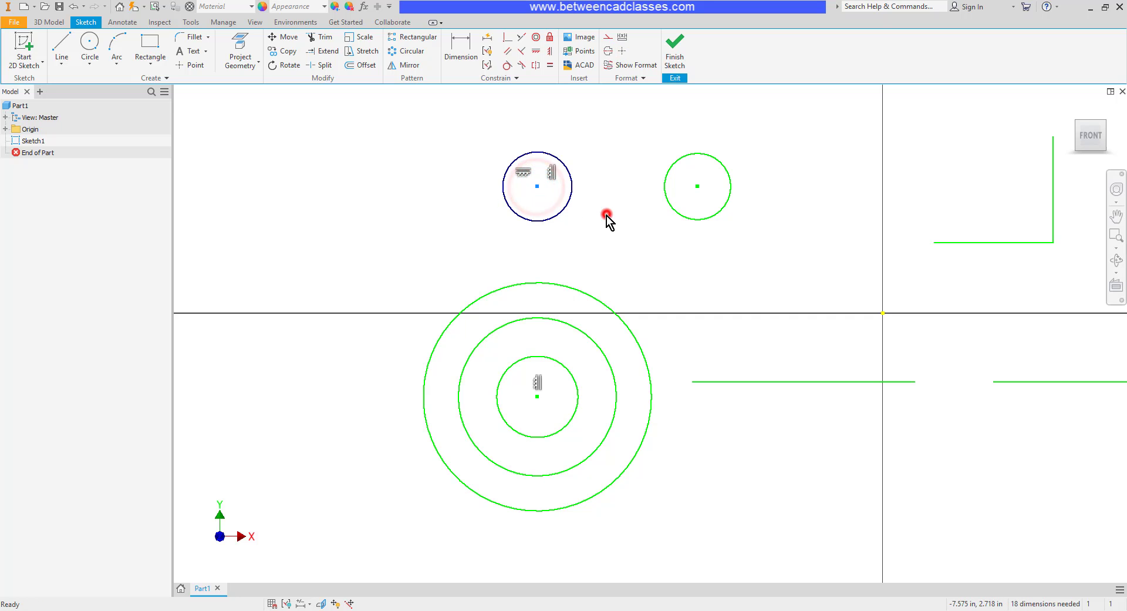
pyautogui.click(551, 37)
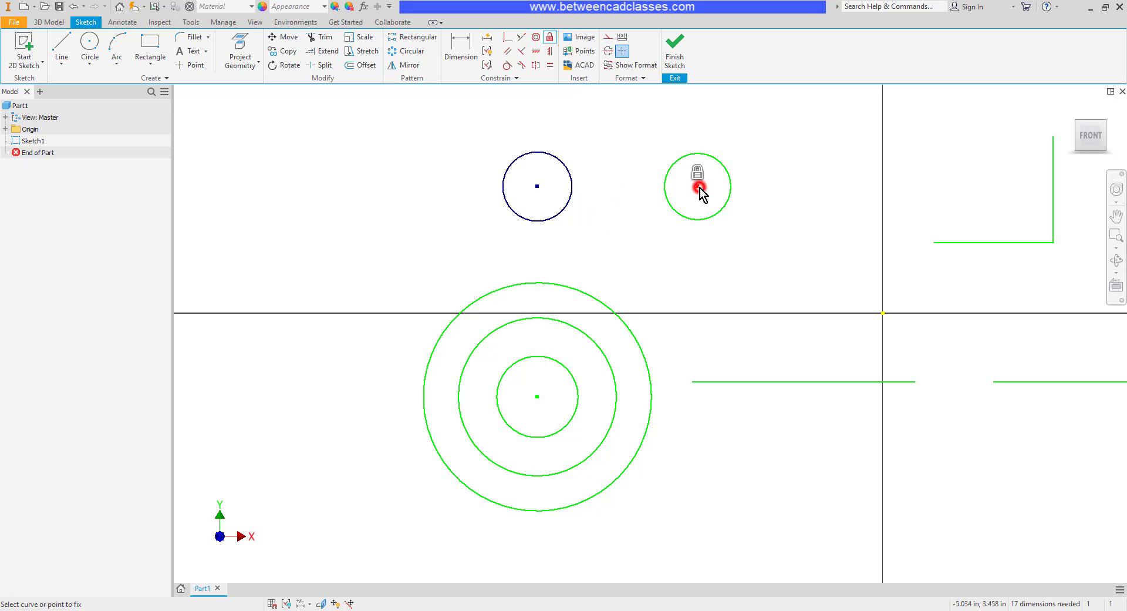
pyautogui.press('Escape')
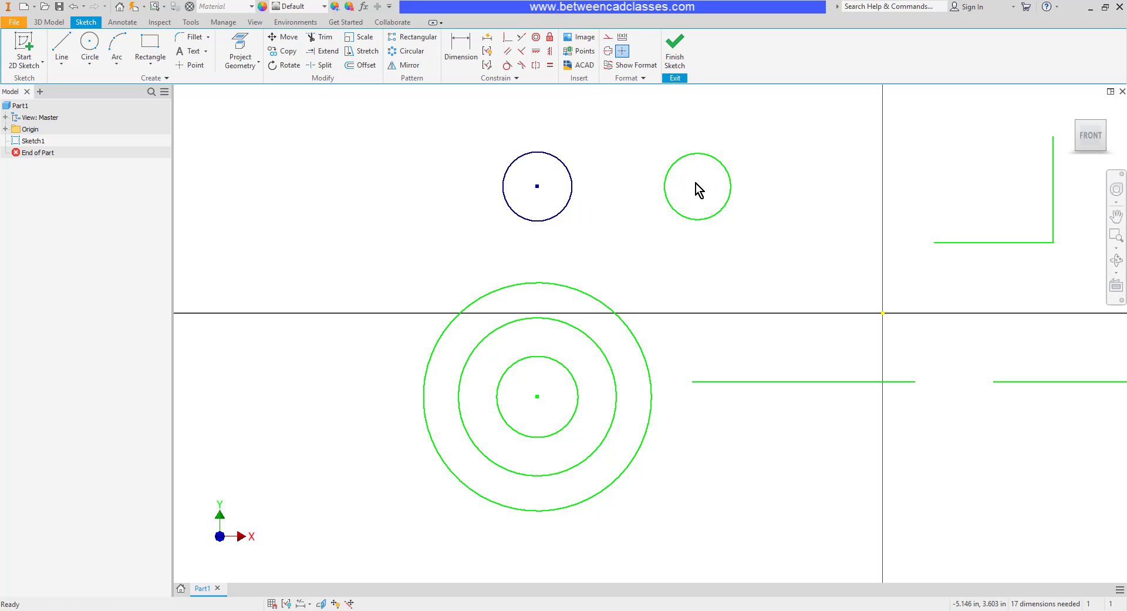
# - Enlarge the right circle by dragging its edge, then fix the horizontal lines
pyautogui.click(697, 188)
pyautogui.click(769, 235)
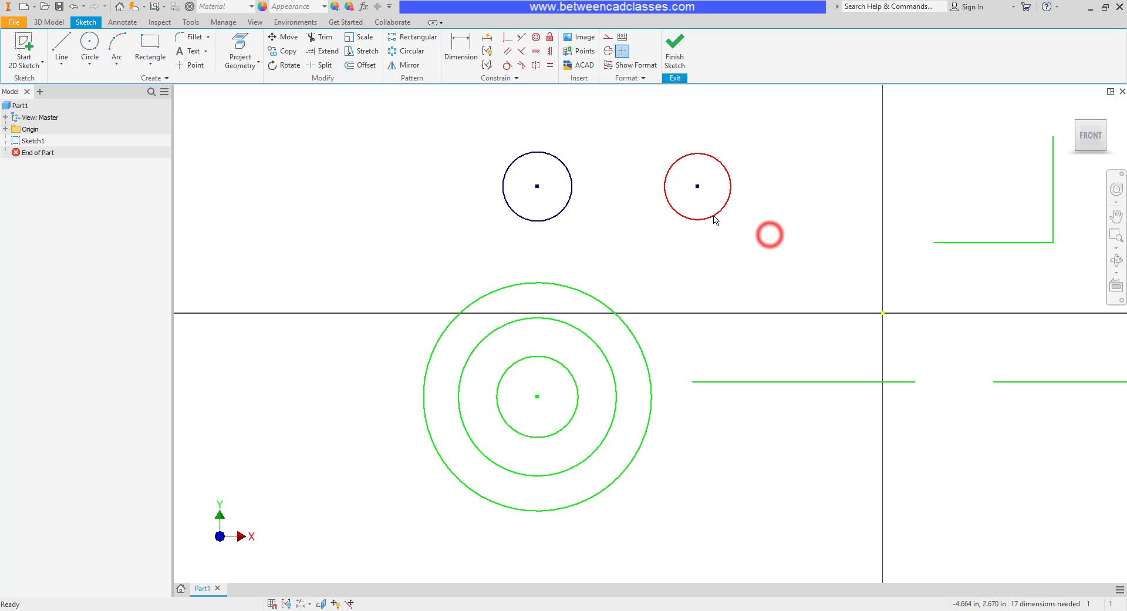
pyautogui.moveTo(712, 216)
pyautogui.mouseDown()
pyautogui.moveTo(782, 277)
pyautogui.moveTo(740, 239)
pyautogui.mouseUp()
pyautogui.click(818, 252)
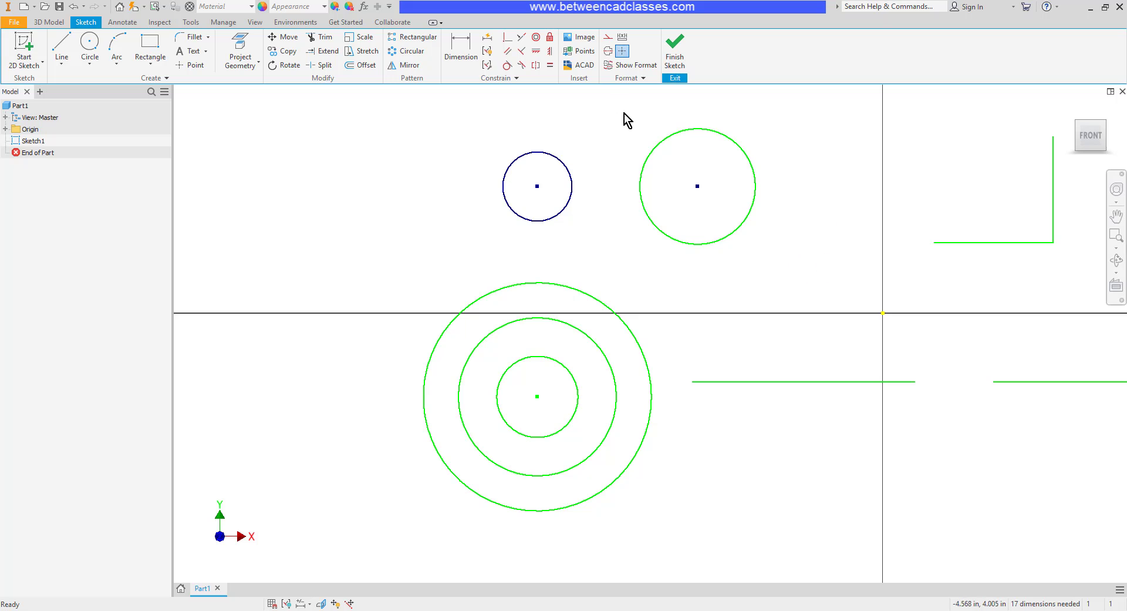
pyautogui.click(695, 381)
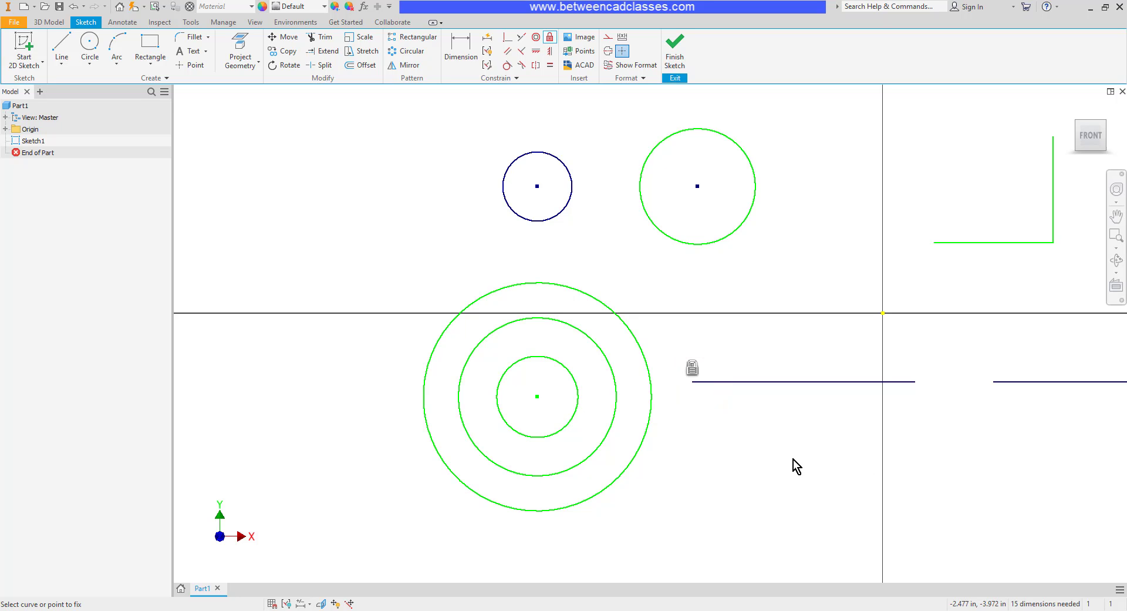
# - Draw a small two-point rectangle with its lower-right corner snapped to the sketch origin
pyautogui.press('Escape')
pyautogui.moveTo(816, 418); pyautogui.dragTo(790, 426, button='middle')
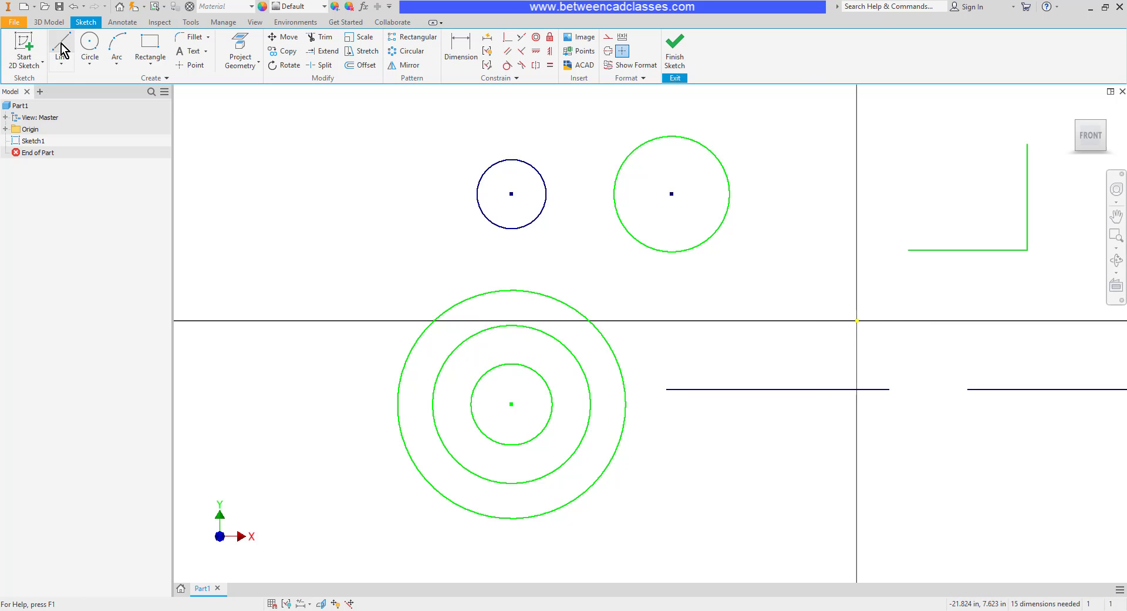
pyautogui.click(150, 46)
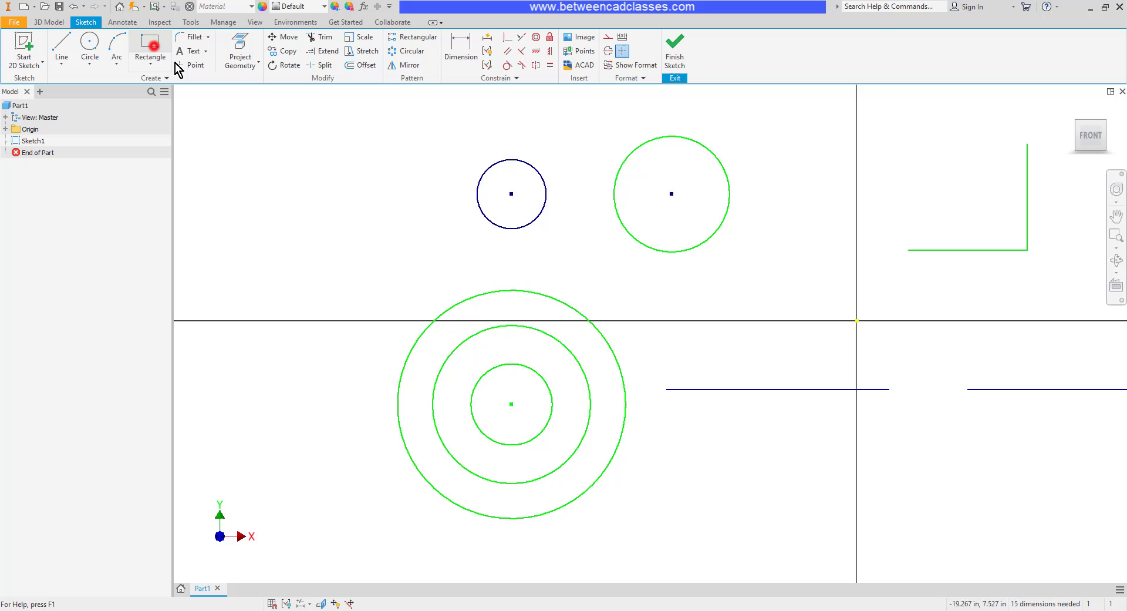
pyautogui.click(857, 320)
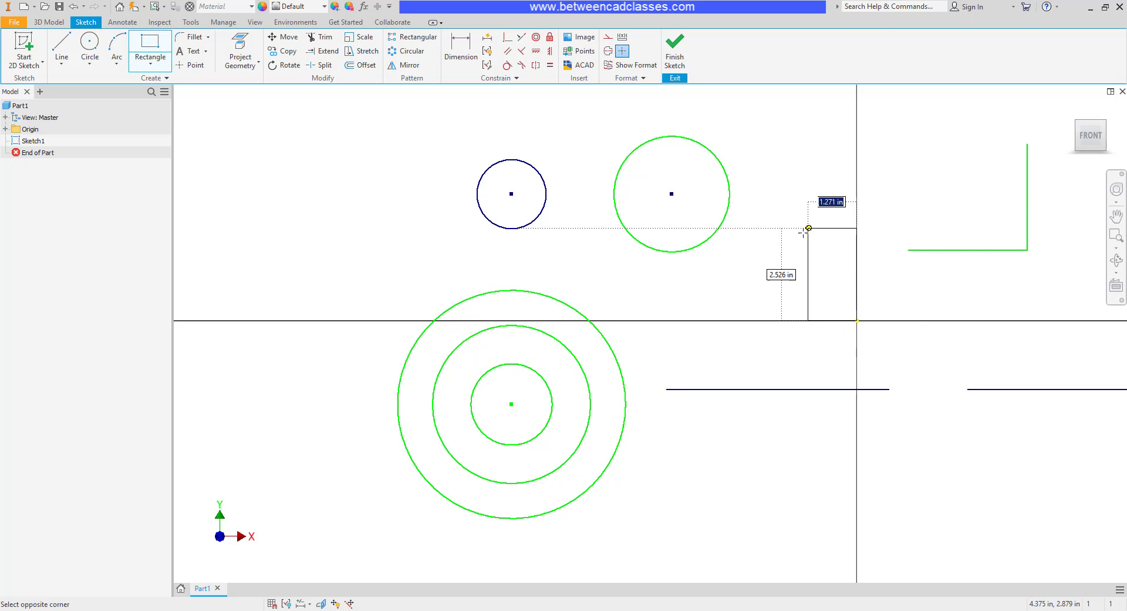
pyautogui.click(791, 210)
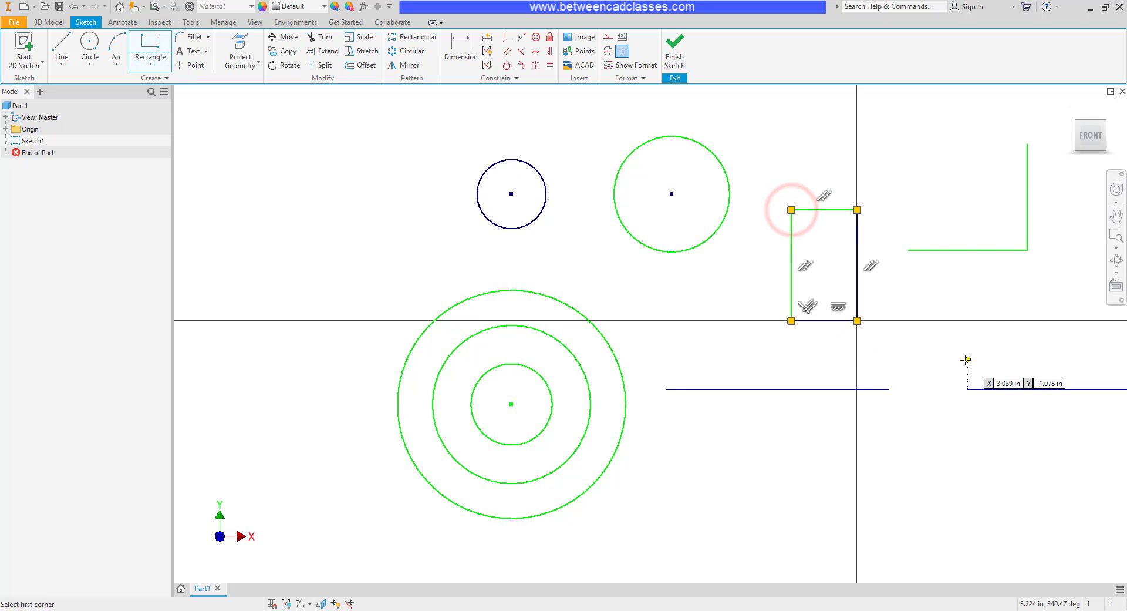
pyautogui.press('Escape')
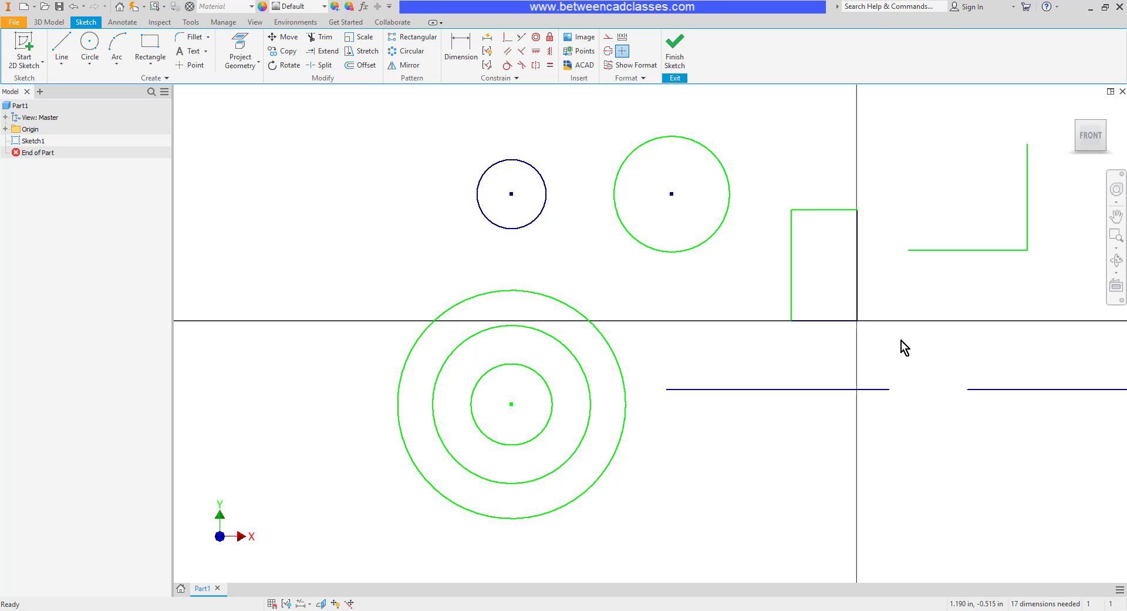
# - Draw two separate sloped lines at the upper left of the sketch
pyautogui.click(53, 43)
pyautogui.click(295, 272)
pyautogui.click(488, 128)
pyautogui.press('Escape')
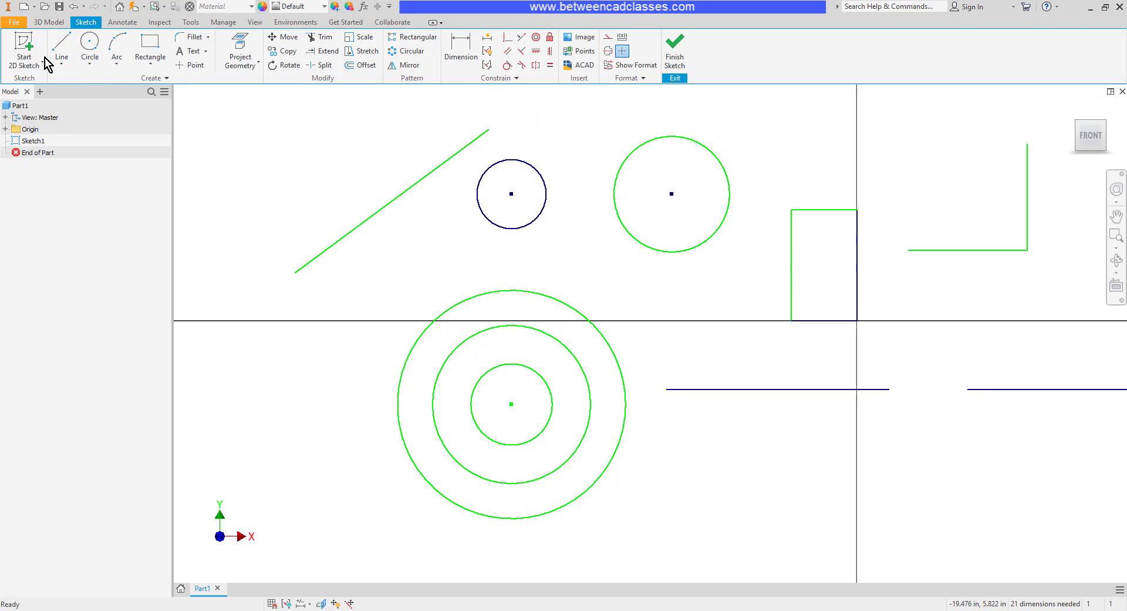
pyautogui.click(54, 47)
pyautogui.click(200, 227)
pyautogui.click(431, 131)
pyautogui.press('Escape')
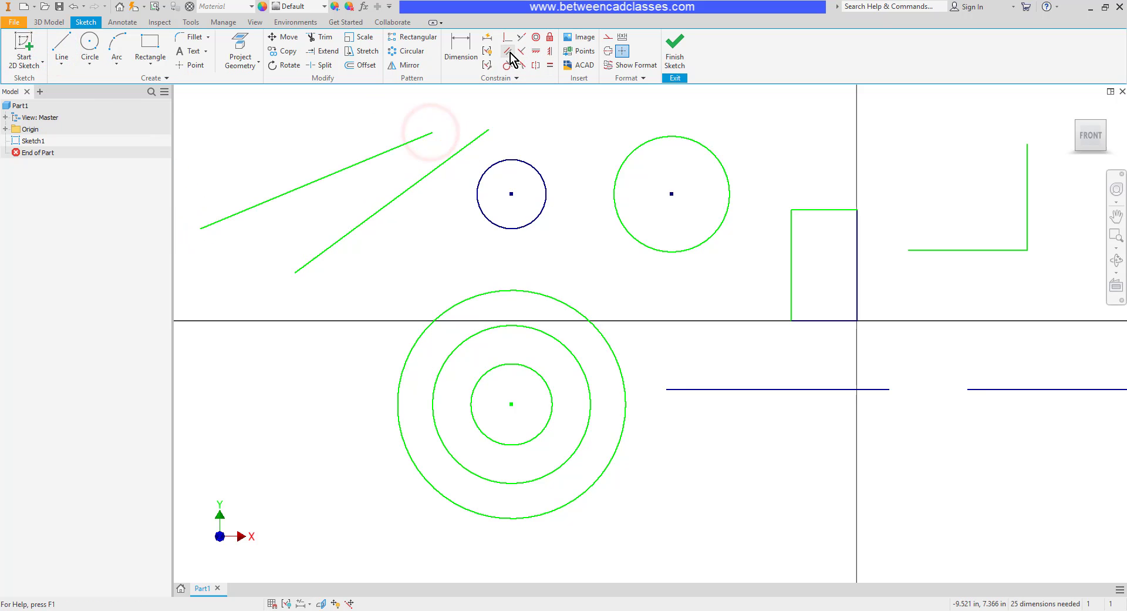
# - Constrain the two sloped lines parallel and drag an end to confirm they rotate together
pyautogui.click(508, 51)
pyautogui.click(415, 183)
pyautogui.click(392, 150)
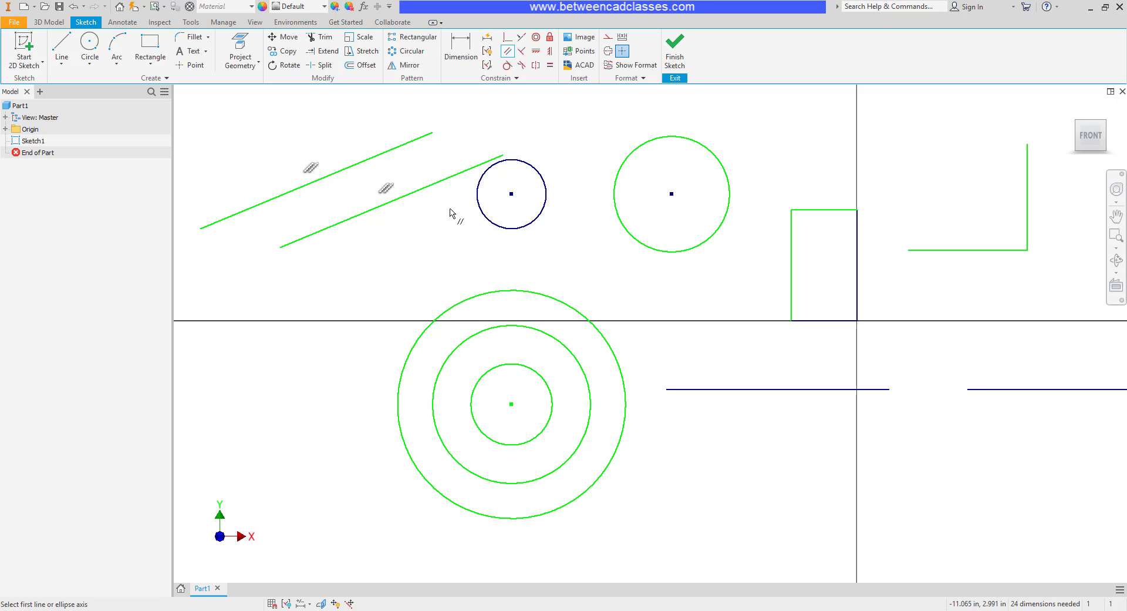
pyautogui.press('Escape')
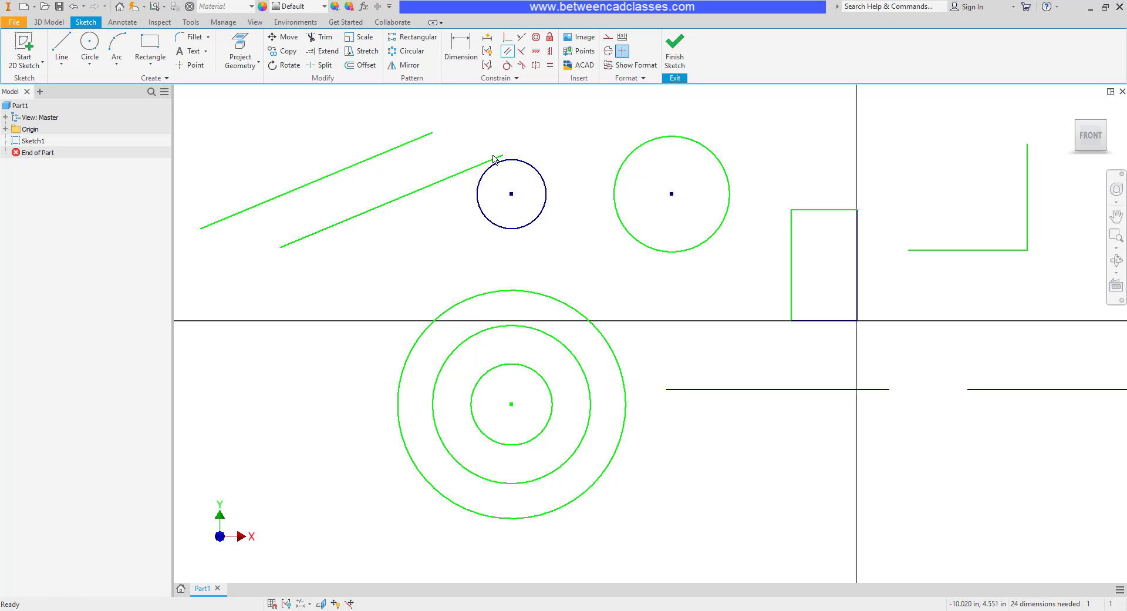
pyautogui.moveTo(504, 156); pyautogui.dragTo(488, 191)
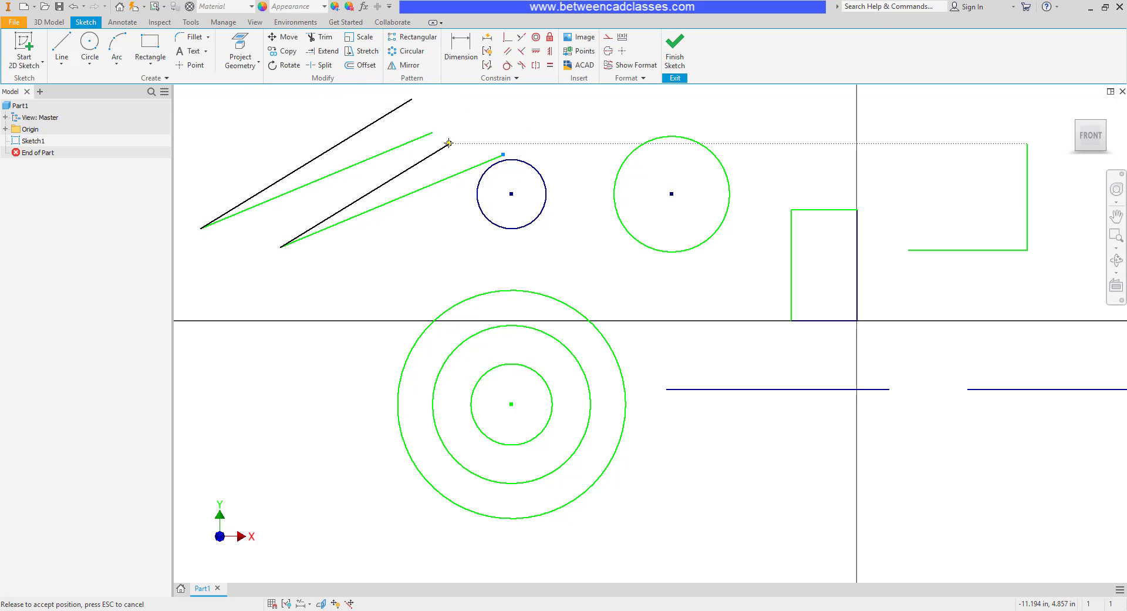
pyautogui.moveTo(487, 191); pyautogui.dragTo(449, 145)
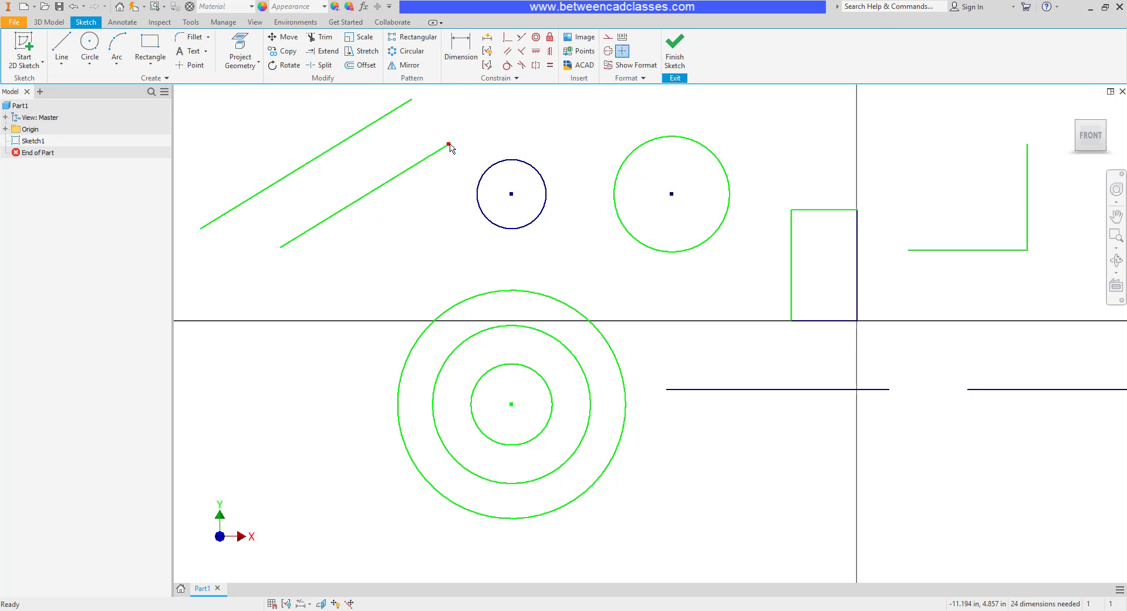
pyautogui.click(542, 123)
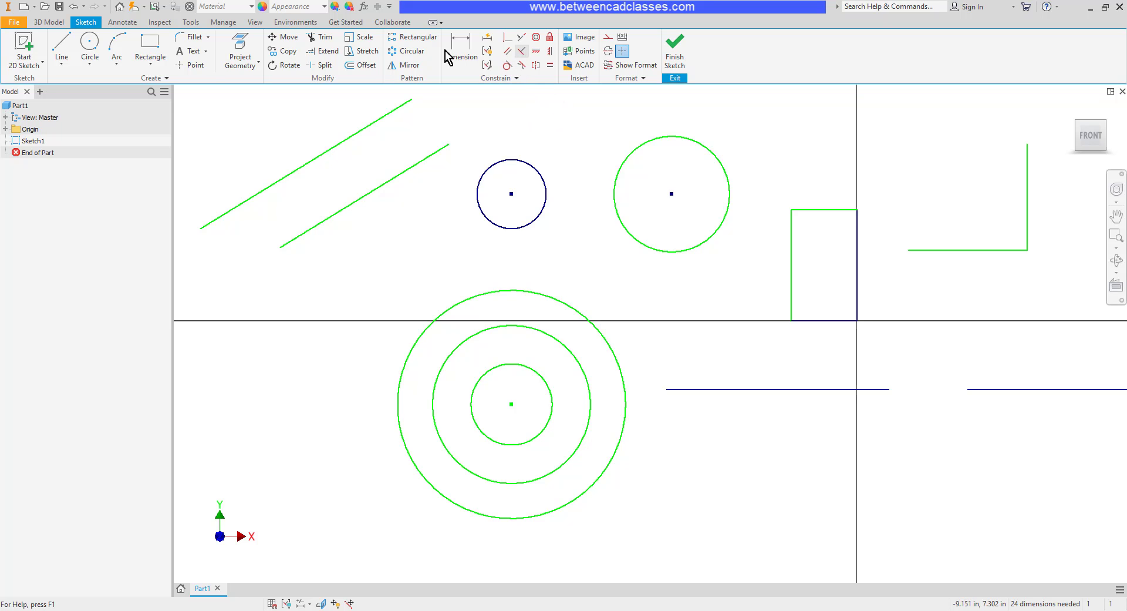
# - Draw a new line starting on the upper sloped line, attaching its other end to it
pyautogui.click(61, 46)
pyautogui.moveTo(329, 170); pyautogui.dragTo(531, 216, button='middle')
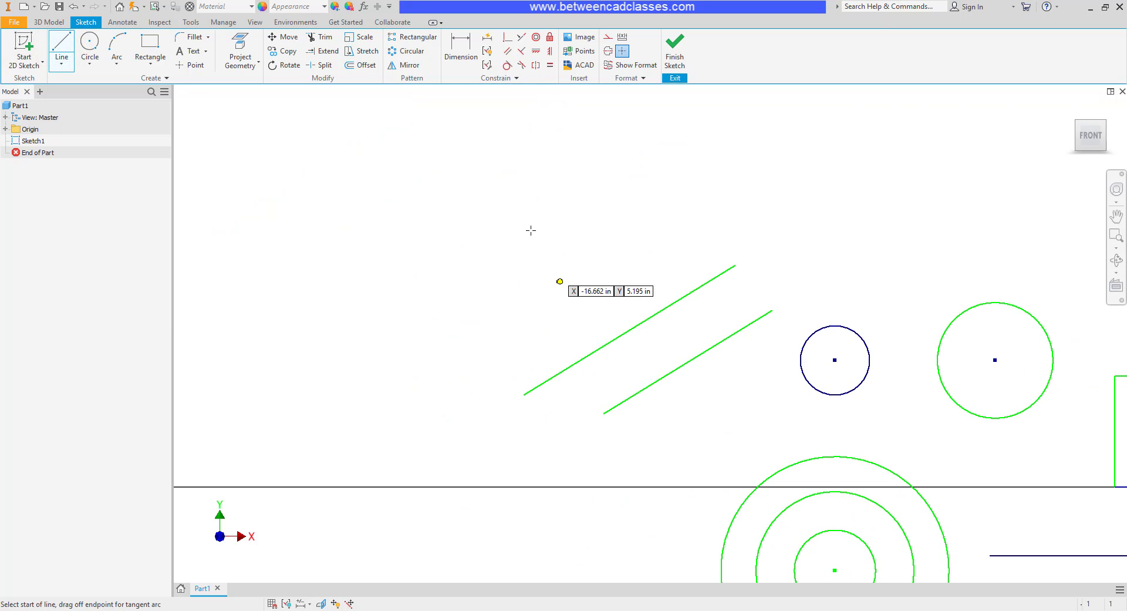
pyautogui.click(588, 166)
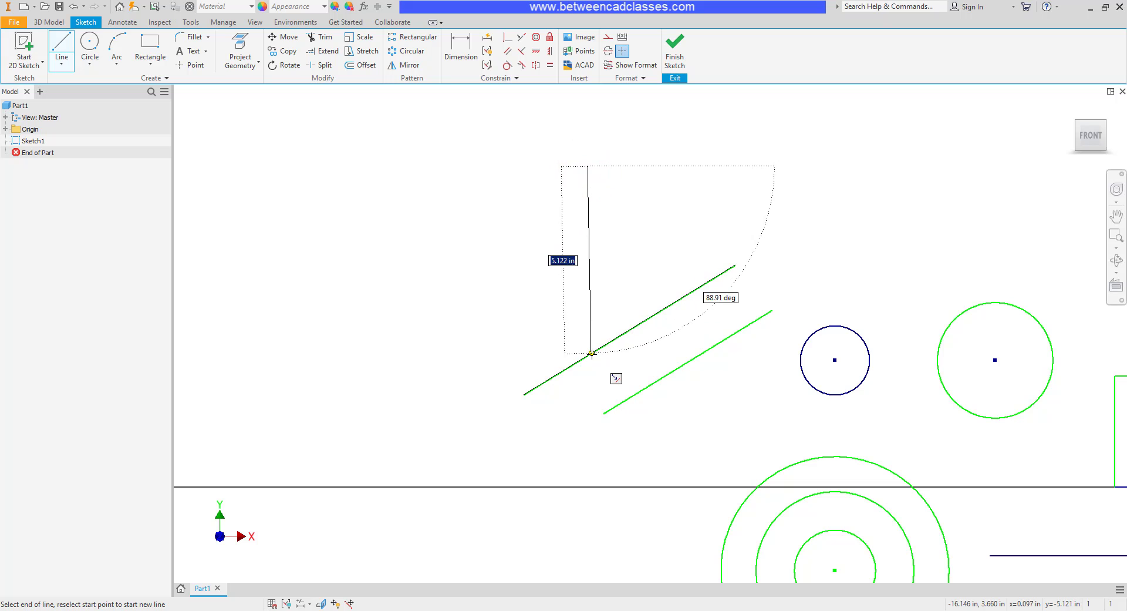
pyautogui.click(591, 352)
pyautogui.press('Escape')
pyautogui.moveTo(592, 353); pyautogui.dragTo(628, 319)
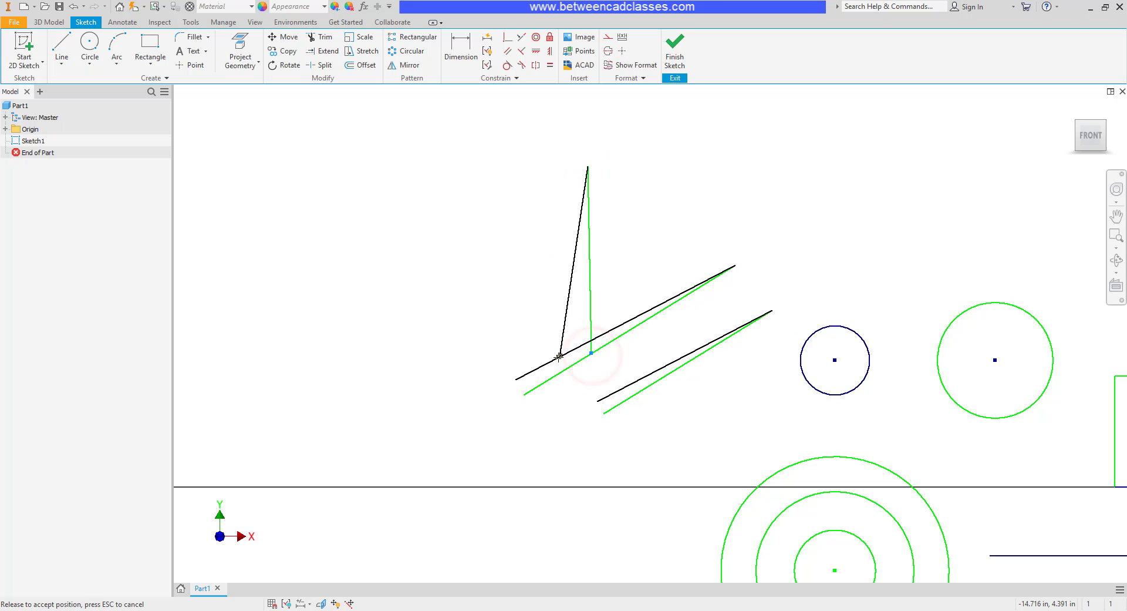
pyautogui.moveTo(628, 319); pyautogui.dragTo(582, 333)
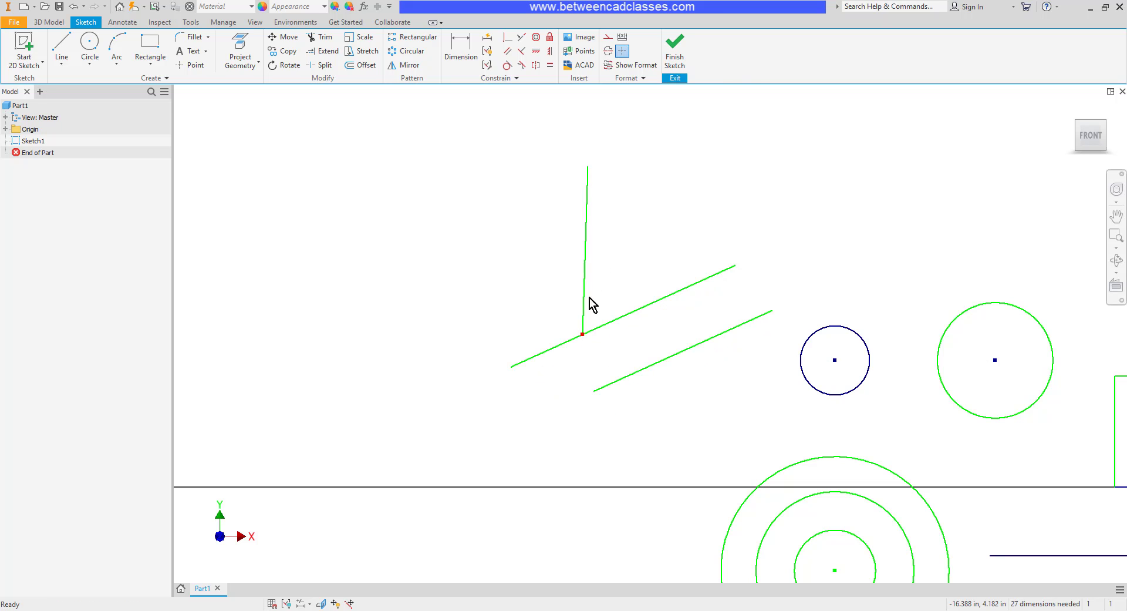
# - Make the new line perpendicular to the sloped line and slide it along to test
pyautogui.click(522, 51)
pyautogui.click(644, 306)
pyautogui.click(586, 283)
pyautogui.press('Escape')
pyautogui.moveTo(568, 300); pyautogui.dragTo(631, 291)
pyautogui.moveTo(511, 366)
pyautogui.mouseDown()
pyautogui.moveTo(550, 391)
pyautogui.moveTo(499, 354)
pyautogui.moveTo(555, 403)
pyautogui.mouseUp()
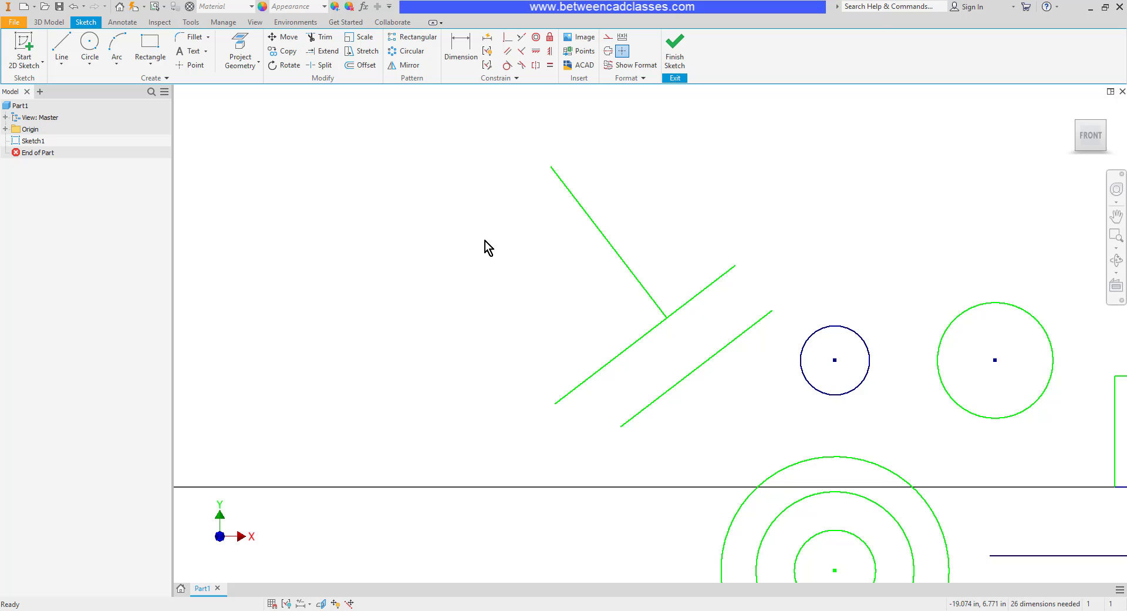
# - Draw a line from the top of the small dark circle to the top of the larger circle
pyautogui.click(485, 240)
pyautogui.moveTo(742, 184); pyautogui.dragTo(481, 158, button='middle')
pyautogui.click(59, 59)
pyautogui.scroll(-3, 548, 269)
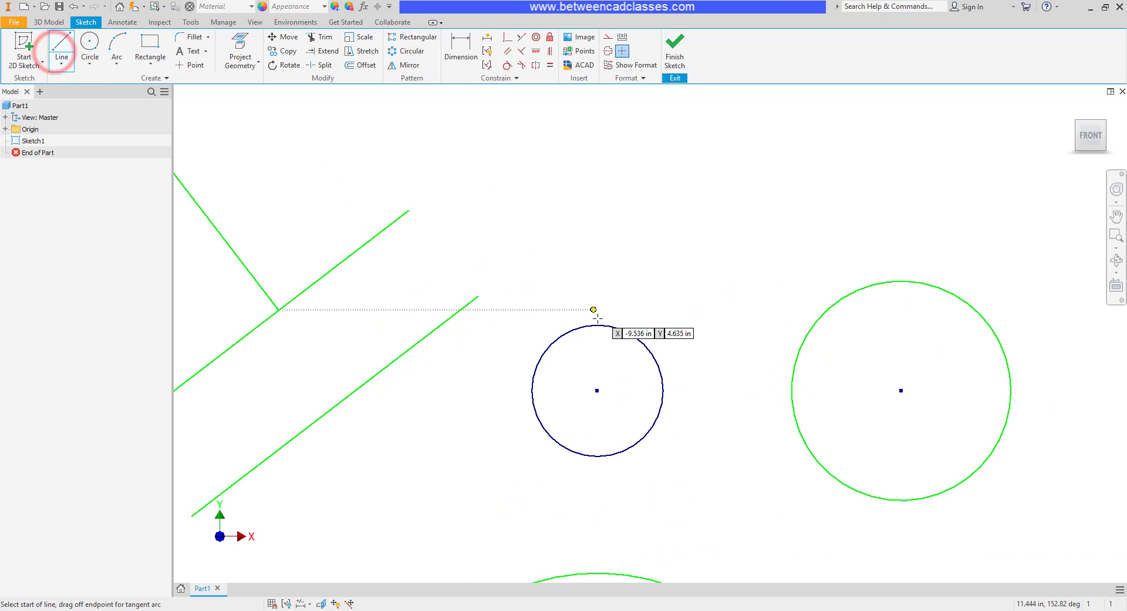
pyautogui.moveTo(566, 328); pyautogui.dragTo(798, 264)
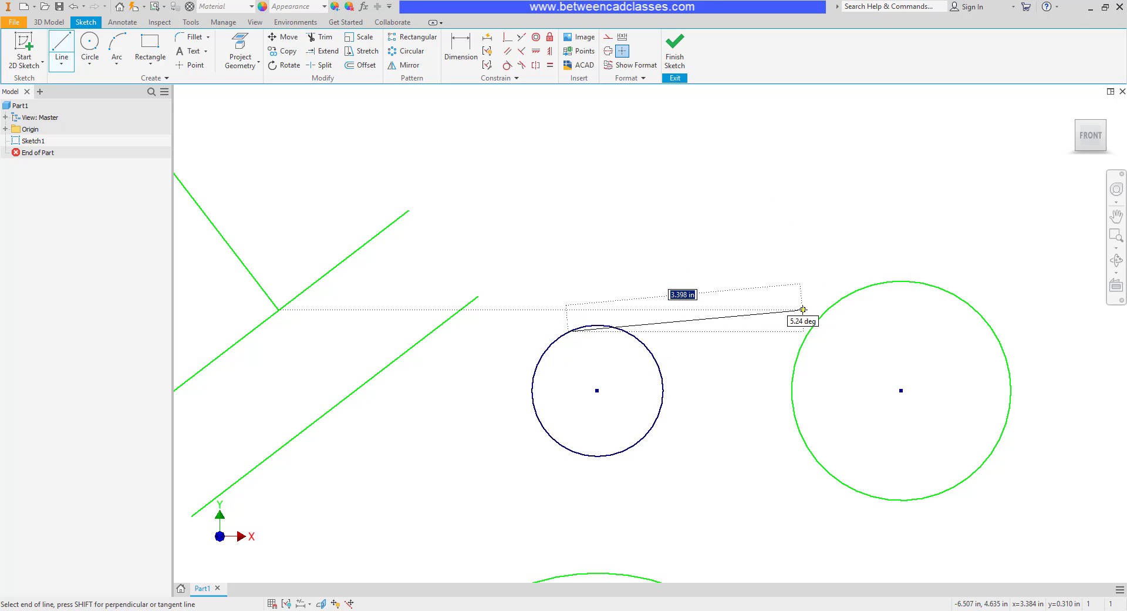
pyautogui.moveTo(798, 264)
pyautogui.mouseDown()
pyautogui.moveTo(815, 258)
pyautogui.moveTo(867, 286)
pyautogui.moveTo(901, 280)
pyautogui.moveTo(888, 273)
pyautogui.mouseUp()
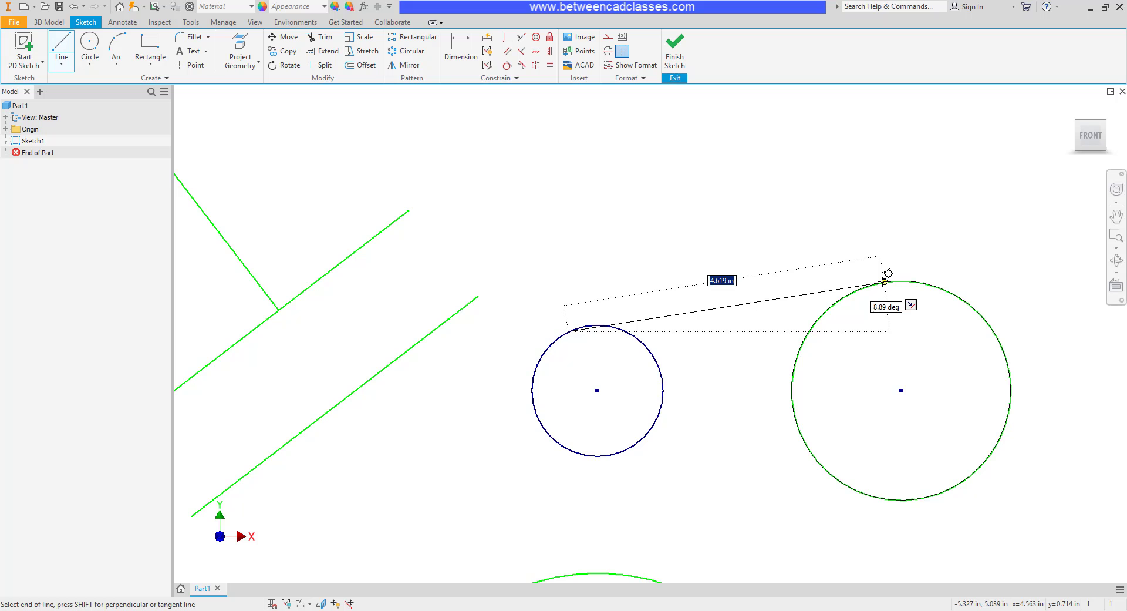
pyautogui.moveTo(888, 273); pyautogui.dragTo(888, 273)
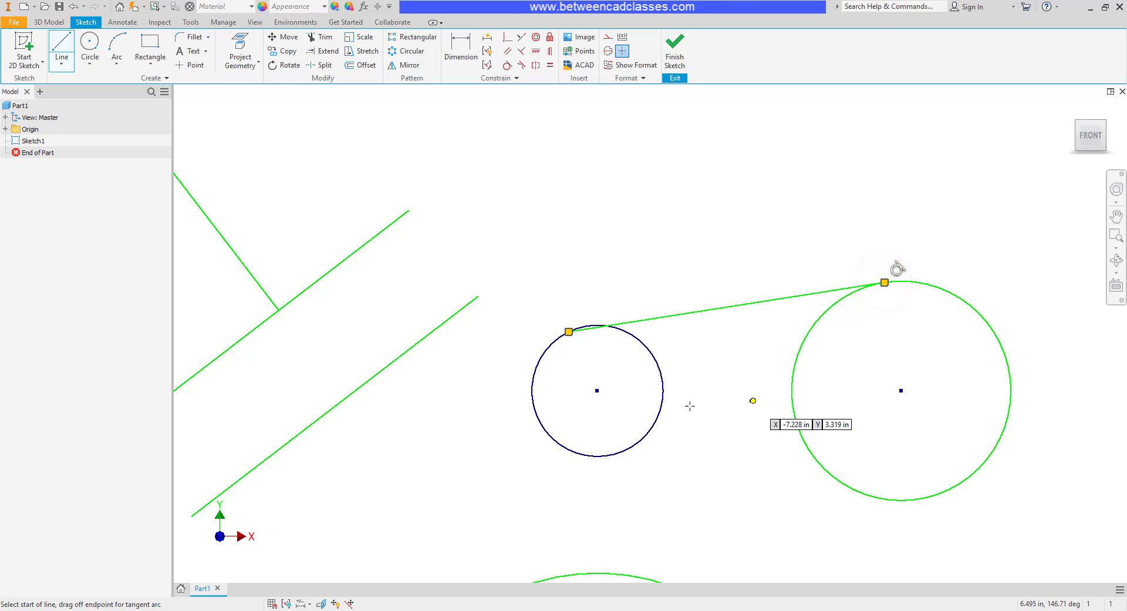
pyautogui.press('Escape')
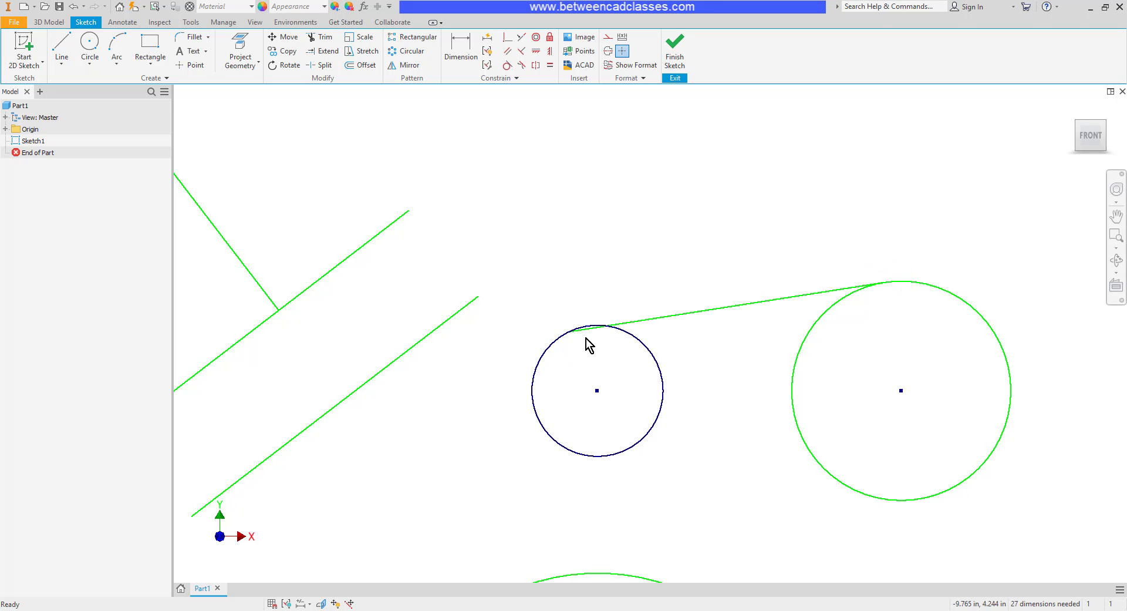
# - Make the connecting line tangent to the small circle, then drag the larger circle's edge to enlarge it
pyautogui.click(504, 64)
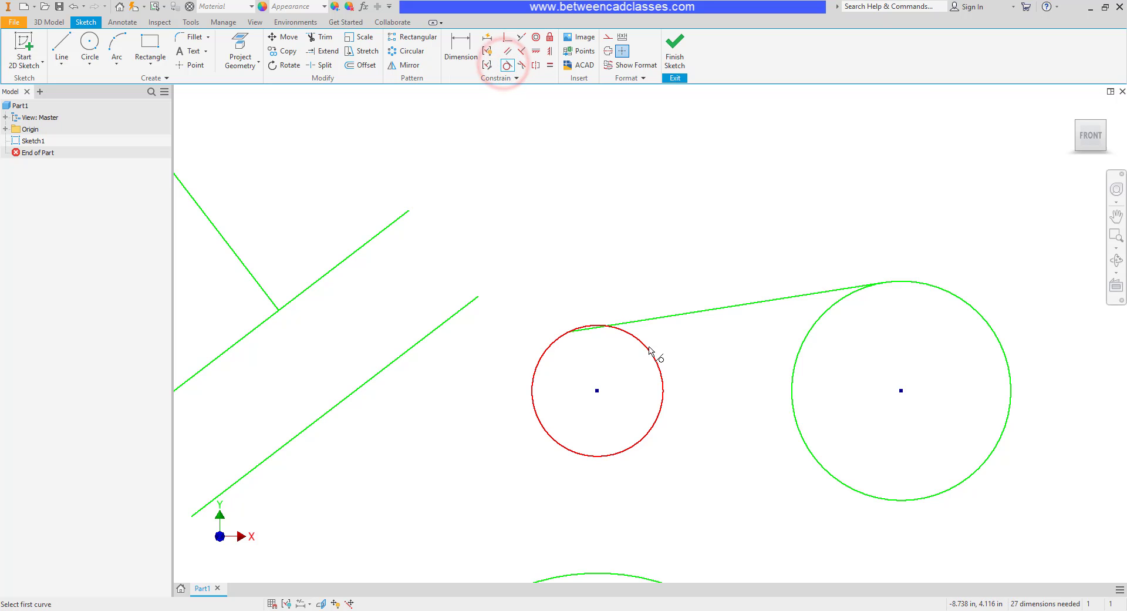
pyautogui.click(648, 347)
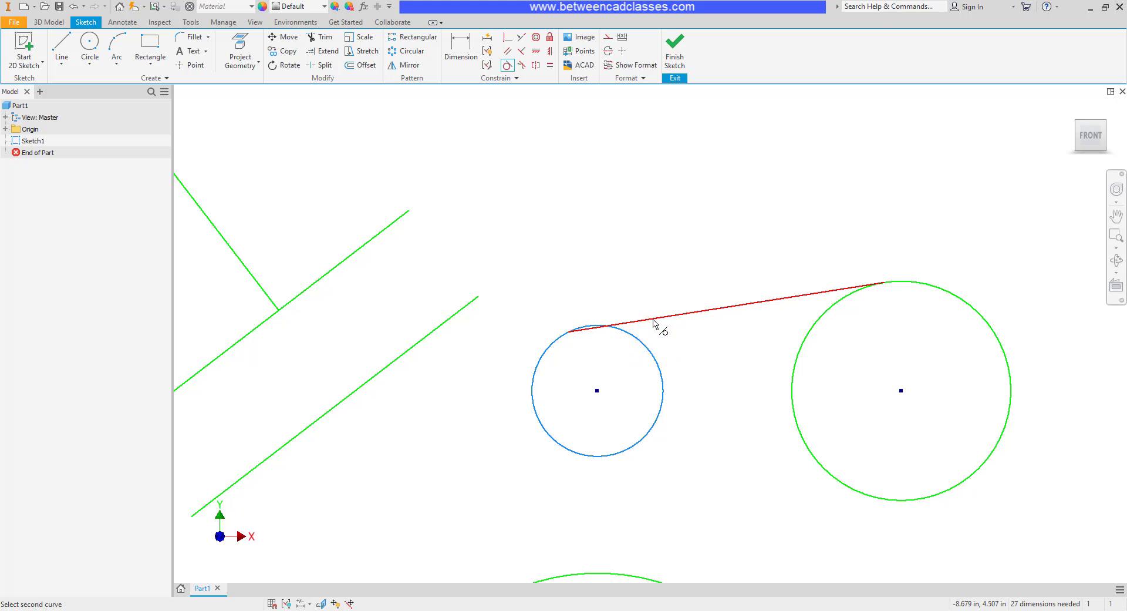
pyautogui.click(653, 321)
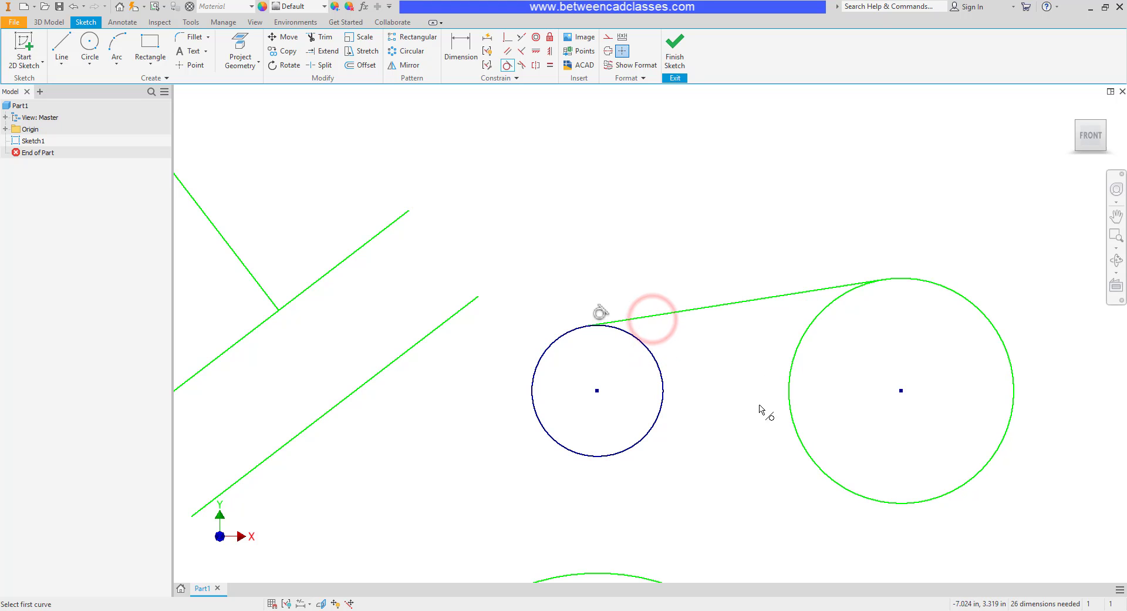
pyautogui.click(901, 391)
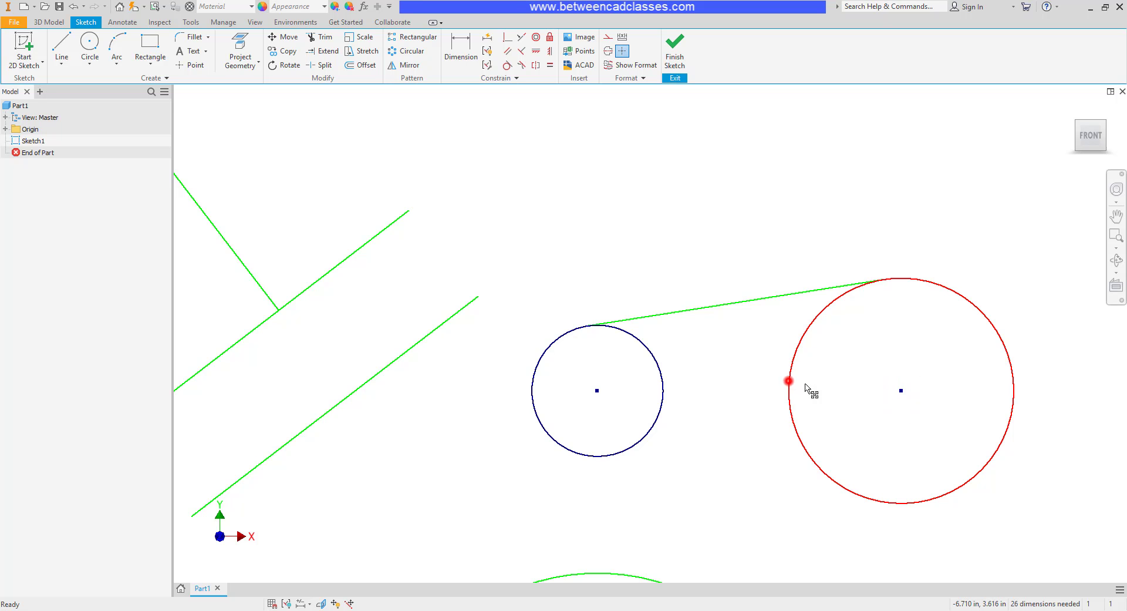
pyautogui.moveTo(786, 382)
pyautogui.mouseDown()
pyautogui.moveTo(868, 392)
pyautogui.moveTo(688, 387)
pyautogui.moveTo(832, 397)
pyautogui.moveTo(726, 396)
pyautogui.moveTo(810, 408)
pyautogui.moveTo(730, 400)
pyautogui.mouseUp()
pyautogui.click(640, 216)
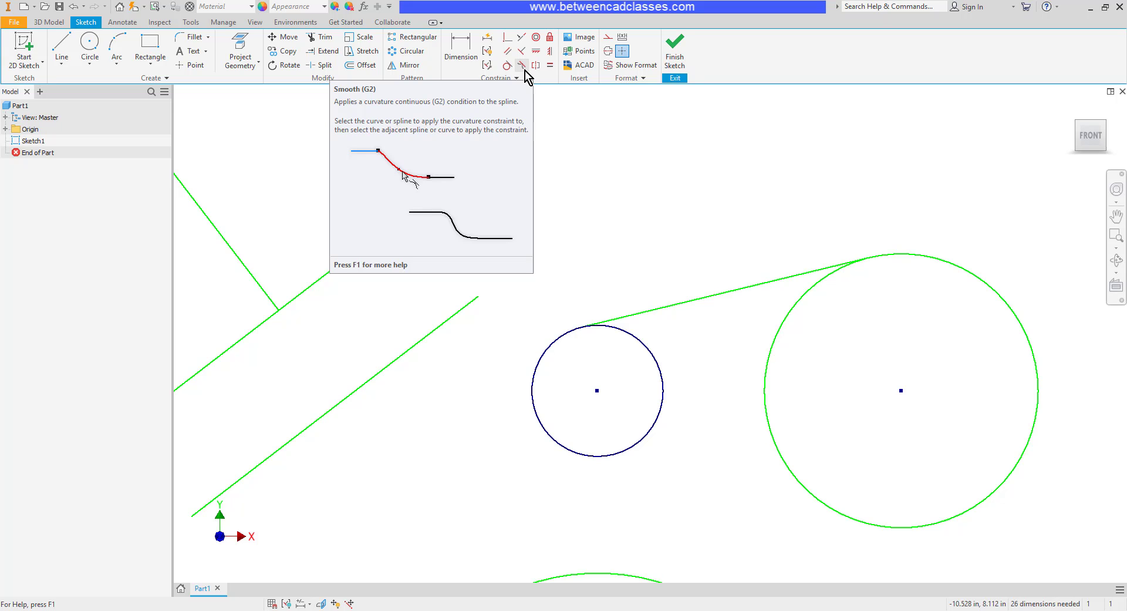
pyautogui.click(64, 61)
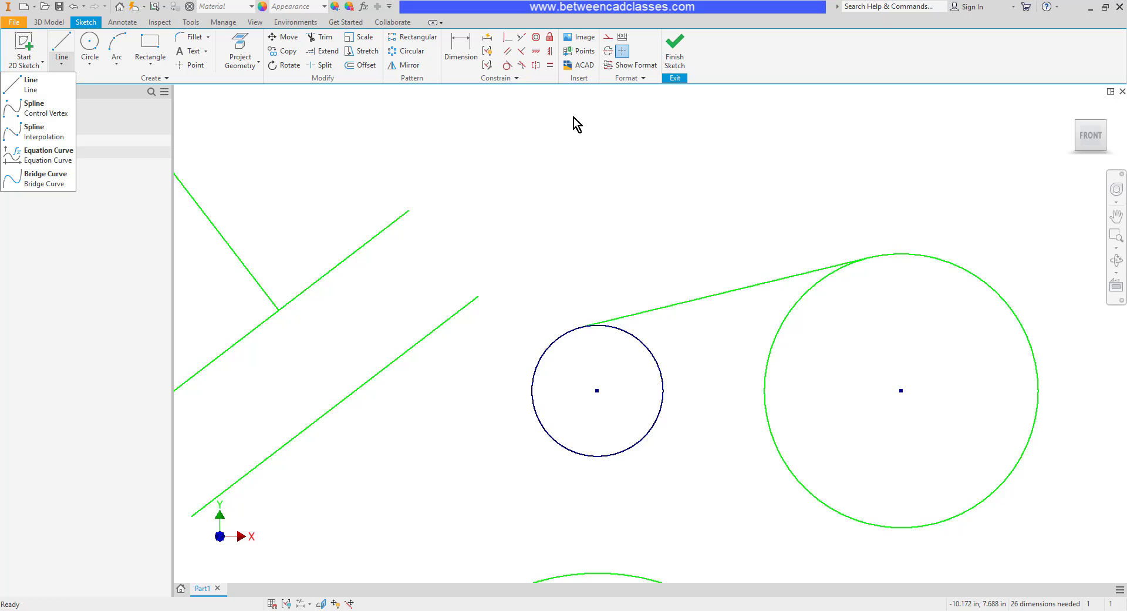
pyautogui.click(593, 170)
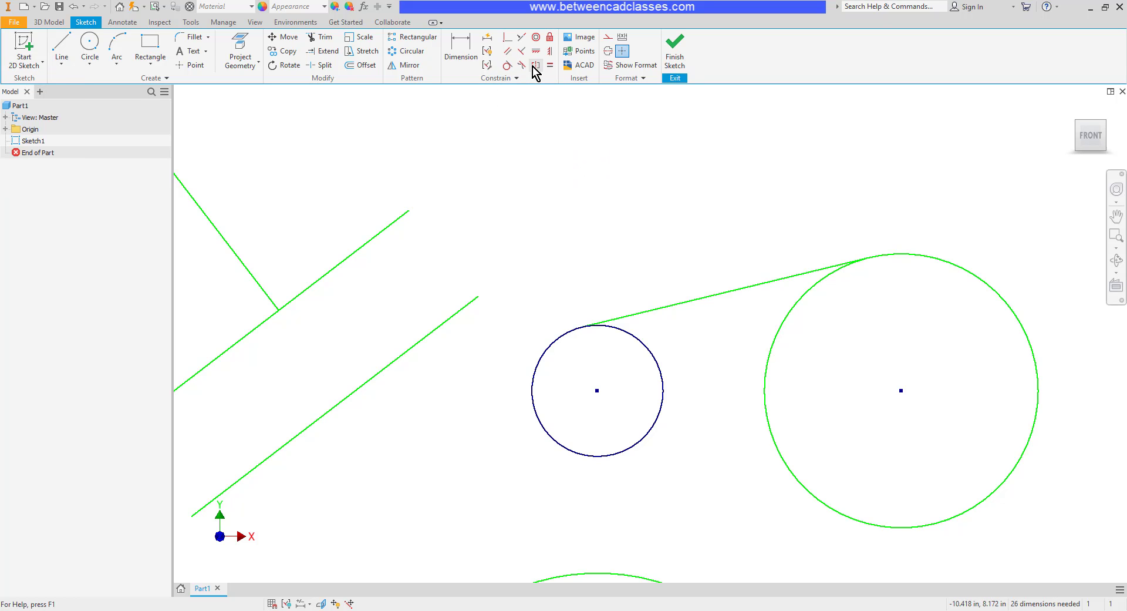
pyautogui.moveTo(536, 64)
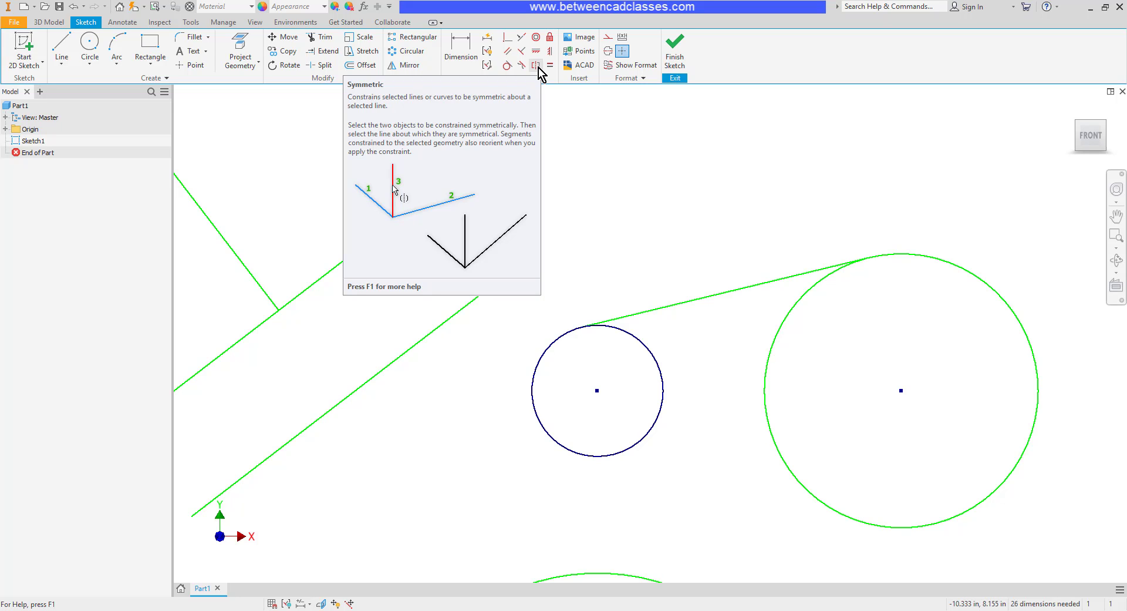
pyautogui.scroll(3, 664, 325)
# - Draw a tall vertical line at the left of the sketch
pyautogui.scroll(-6, 663, 326)
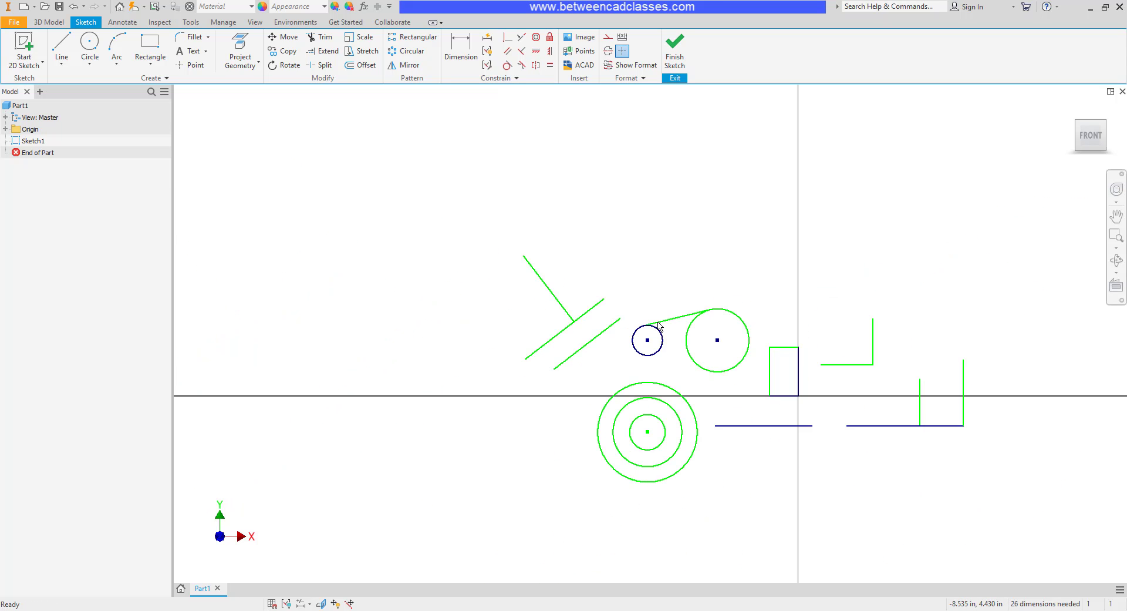
pyautogui.click(61, 44)
pyautogui.click(359, 173)
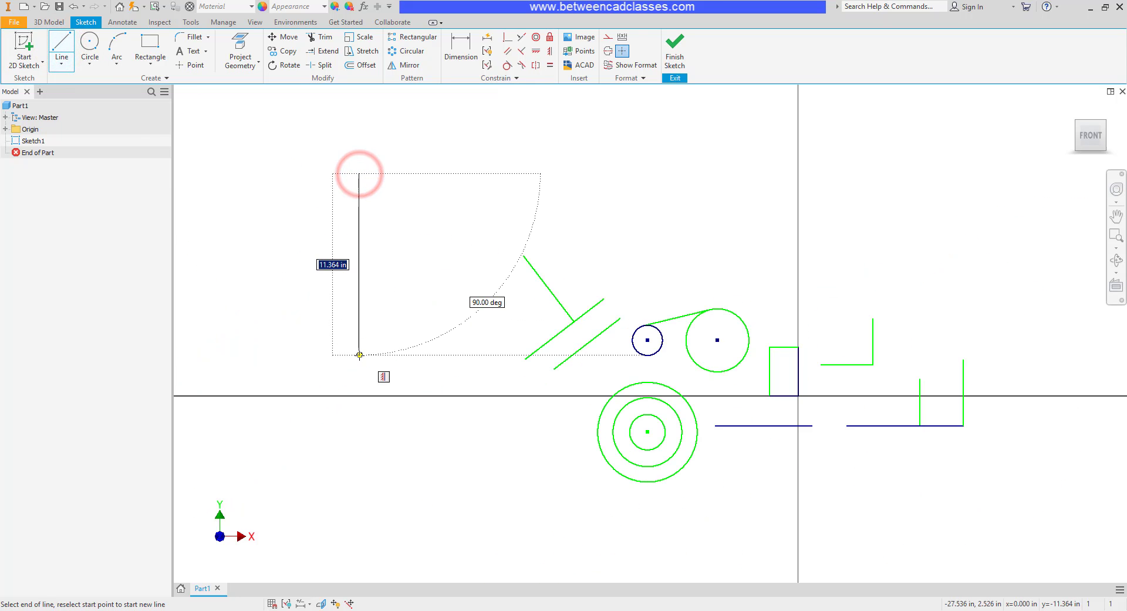
pyautogui.click(360, 356)
pyautogui.press('Escape')
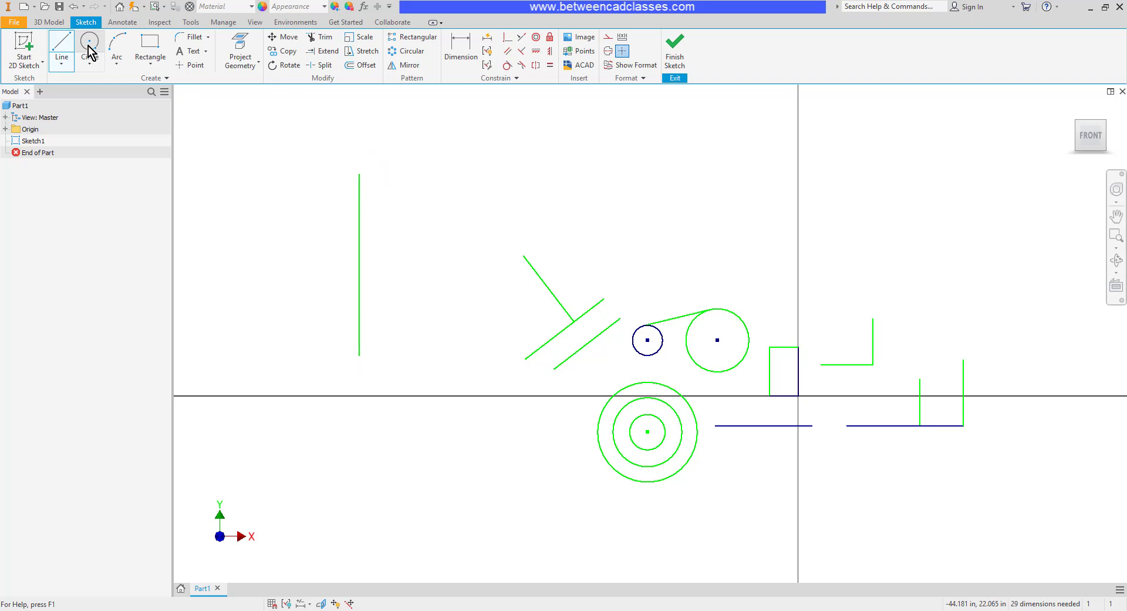
# - Draw a sloped line left of the vertical line and delete the stray horizontal segment
pyautogui.click(62, 45)
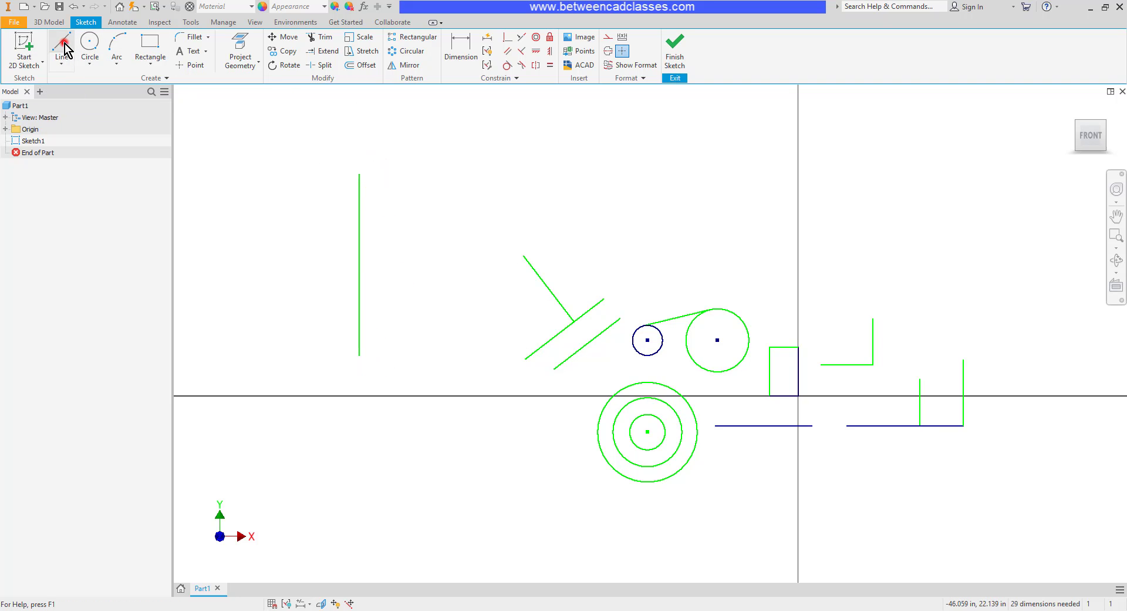
pyautogui.click(289, 231)
pyautogui.click(254, 309)
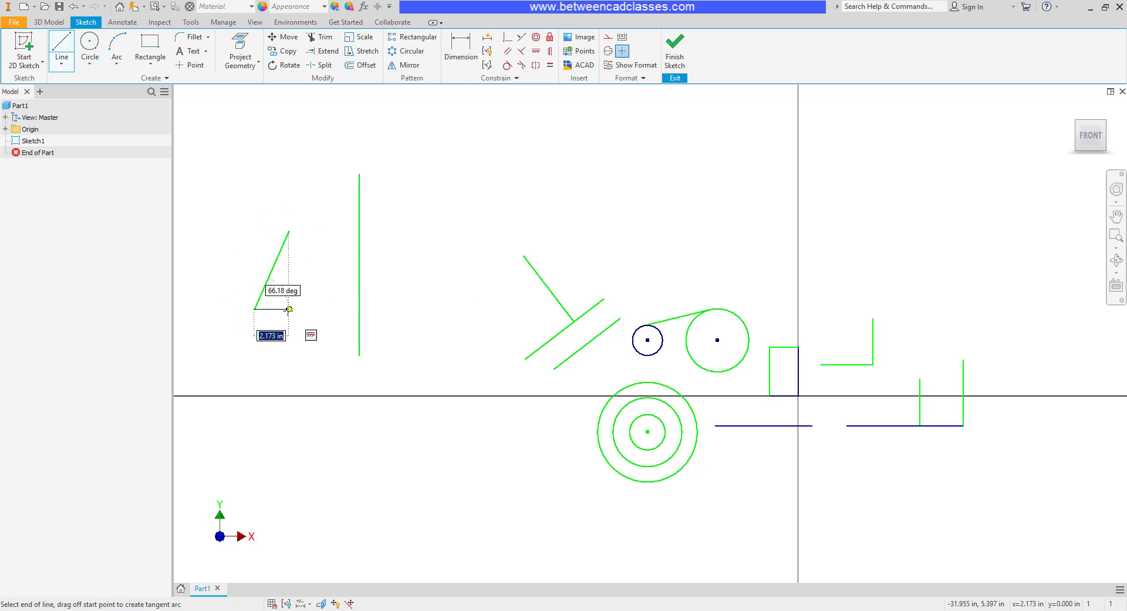
pyautogui.click(287, 309)
pyautogui.press('Escape')
pyautogui.click(278, 309)
pyautogui.press('Delete')
# - Draw a second sloped line right of the vertical line
pyautogui.click(61, 45)
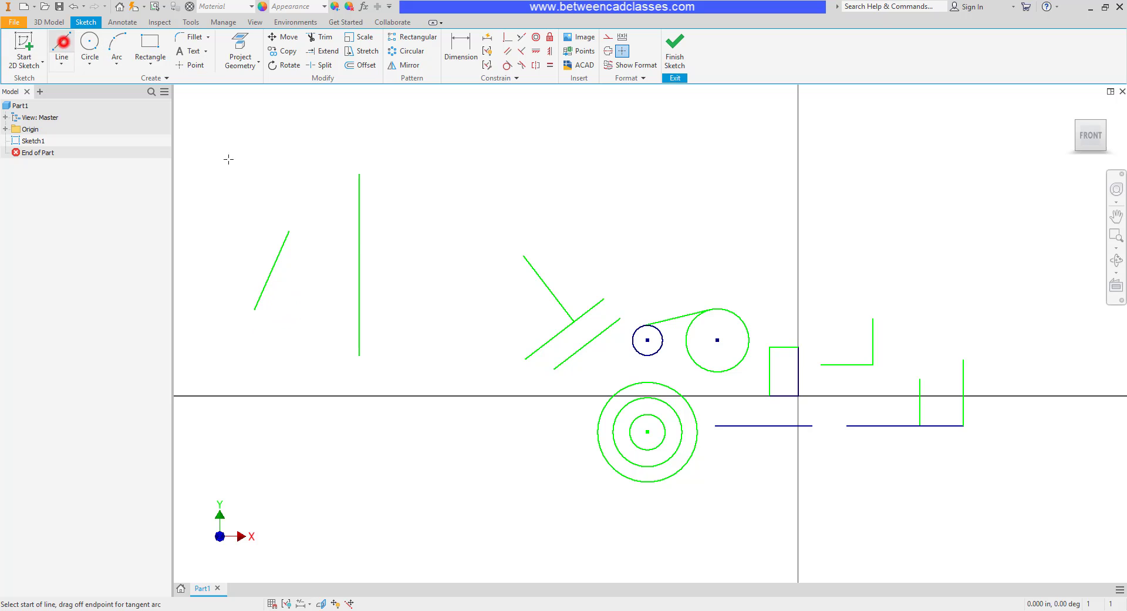
pyautogui.click(408, 233)
pyautogui.click(464, 317)
pyautogui.press('Escape')
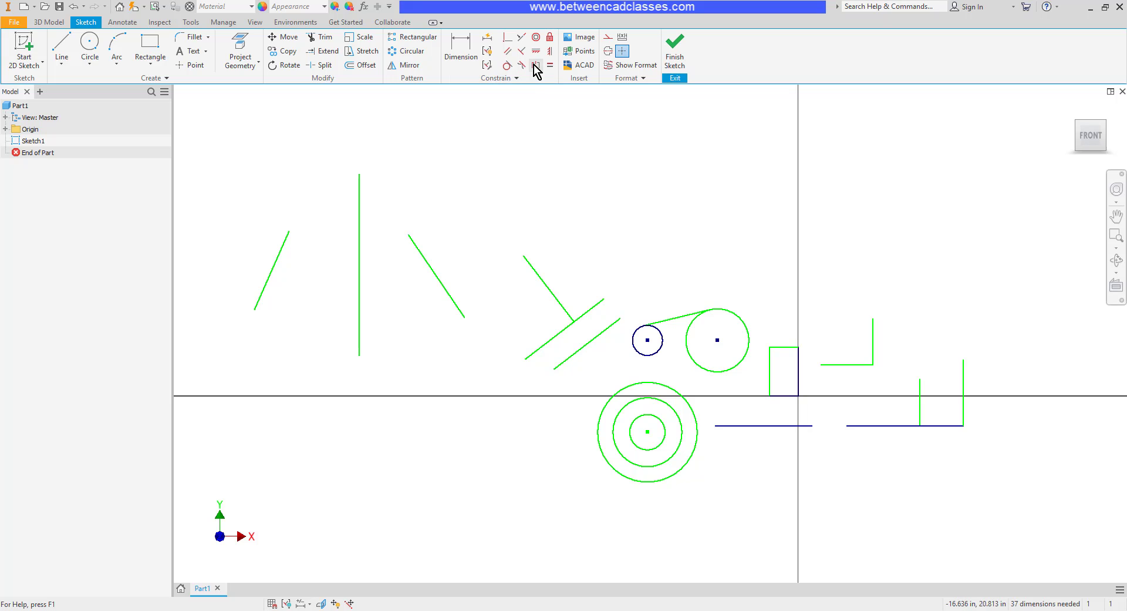
# - Apply a Symmetric constraint to the left and right sloped lines about the vertical line
pyautogui.click(535, 65)
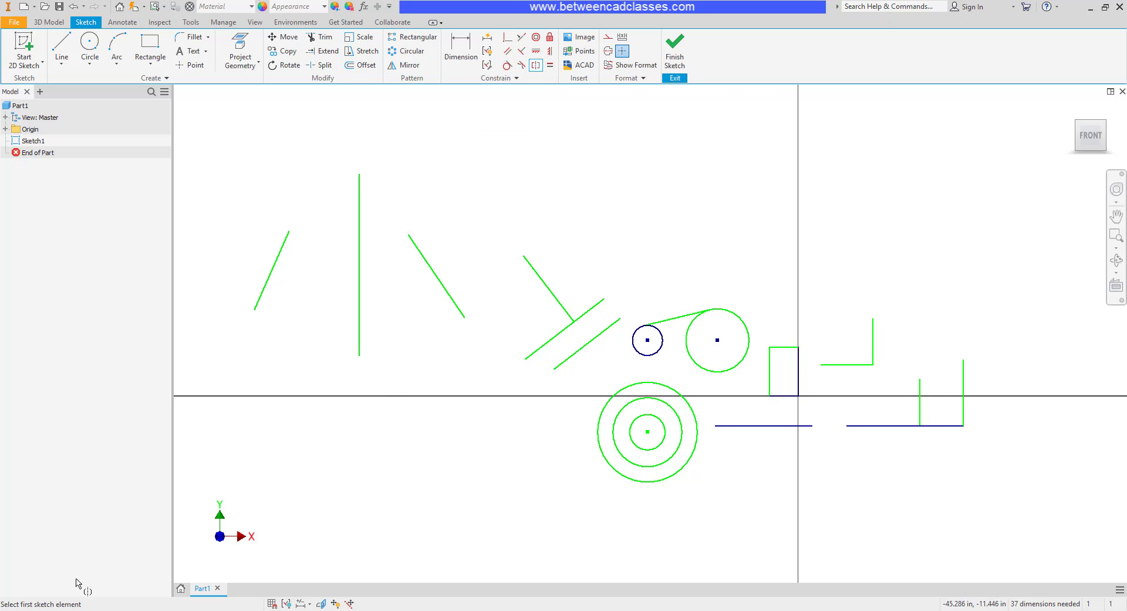
pyautogui.click(273, 271)
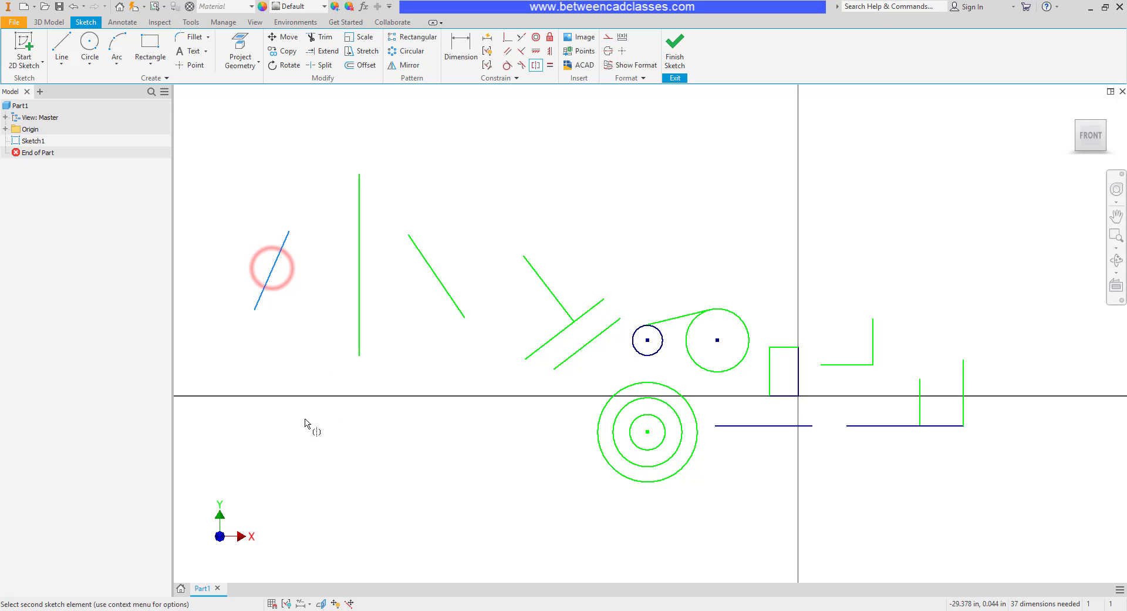
pyautogui.click(439, 284)
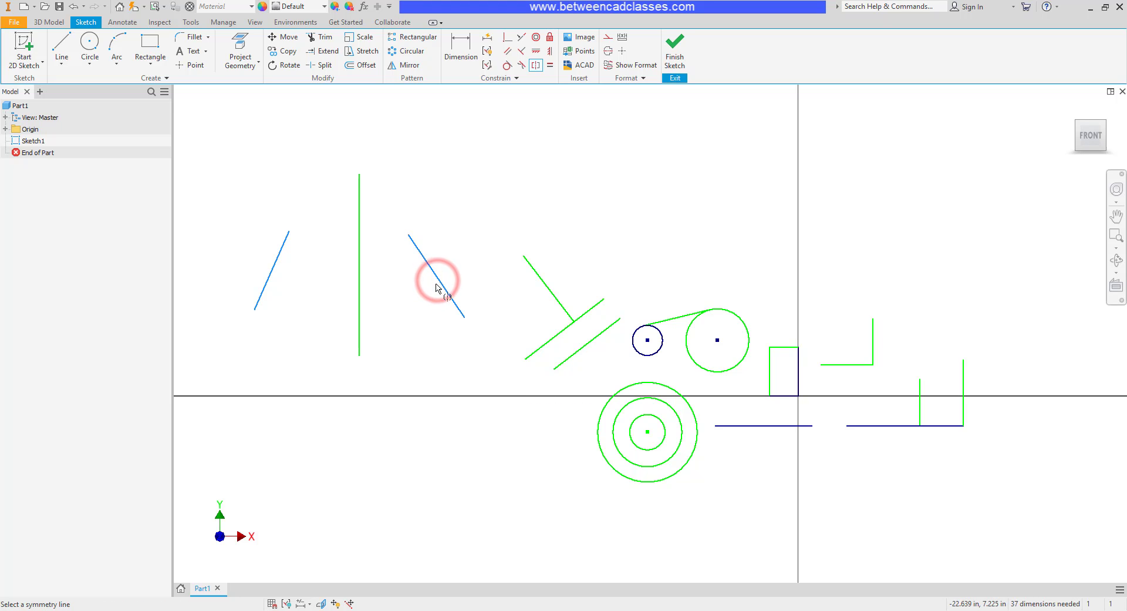
pyautogui.click(360, 289)
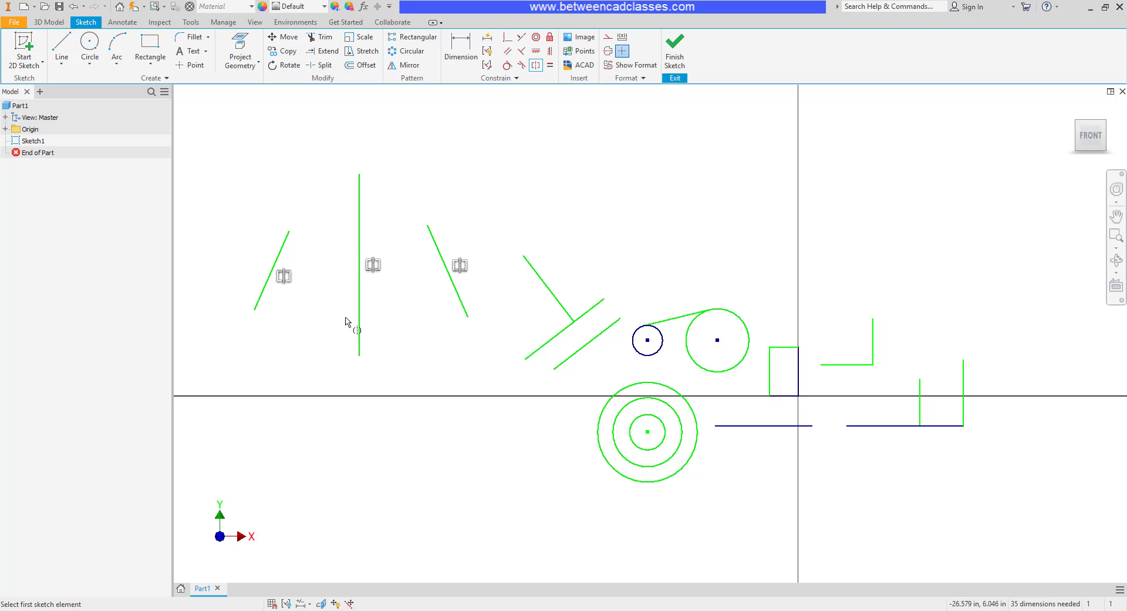
pyautogui.press('Escape')
# - Drag the left line's endpoints to confirm both lines update symmetrically
pyautogui.moveTo(254, 310); pyautogui.dragTo(292, 347)
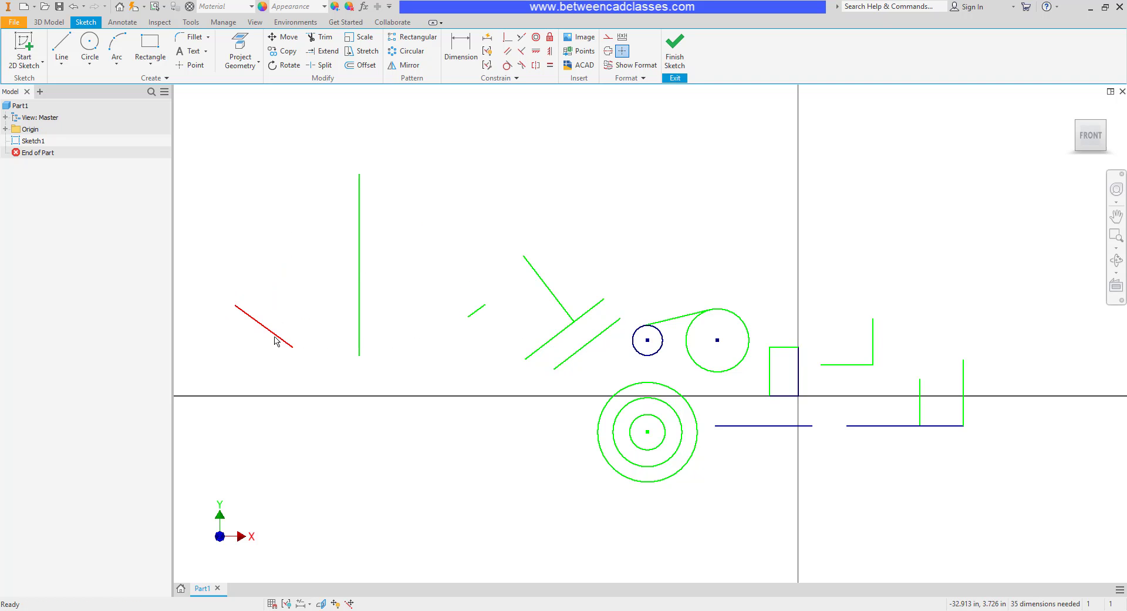
pyautogui.moveTo(235, 305); pyautogui.dragTo(266, 259)
pyautogui.hotkey('ctrl', 'z')
pyautogui.hotkey('ctrl', 'z')
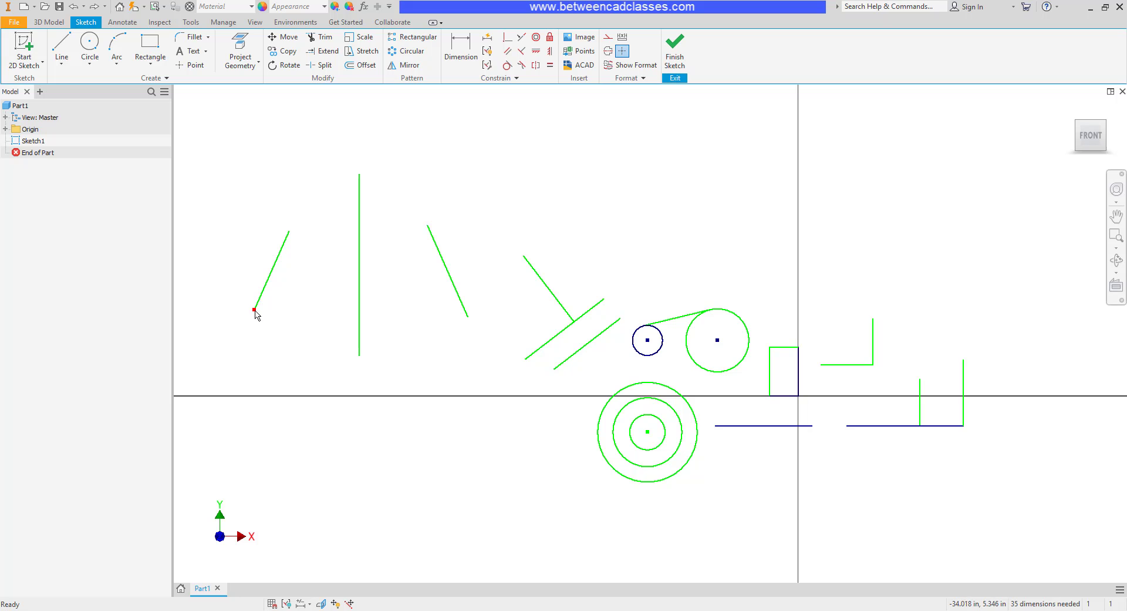
pyautogui.moveTo(254, 310); pyautogui.dragTo(262, 304)
pyautogui.moveTo(310, 251); pyautogui.dragTo(317, 224)
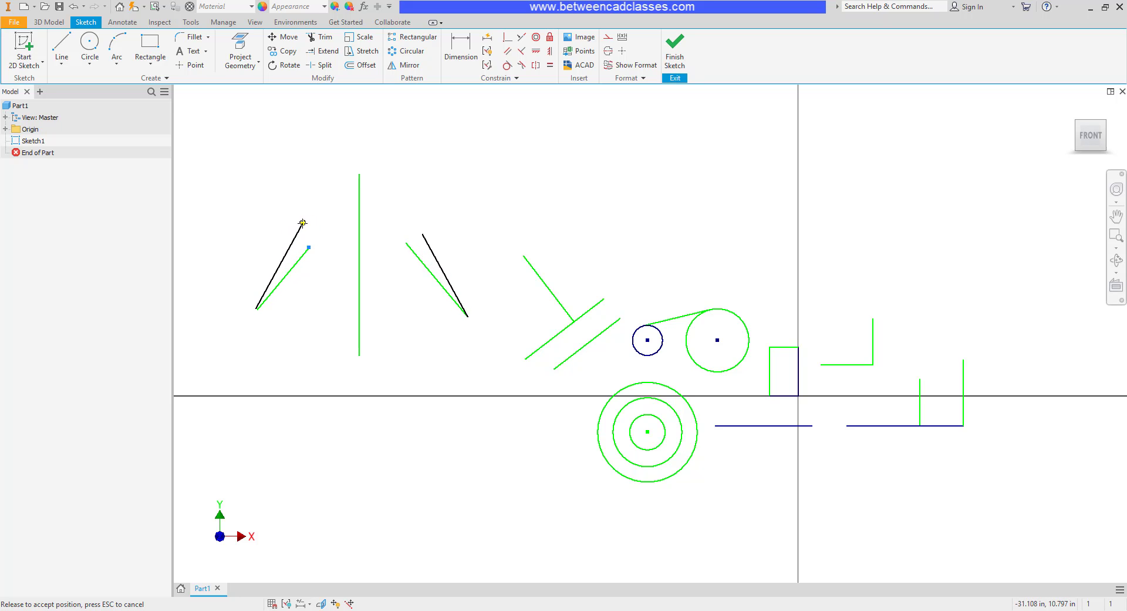
pyautogui.moveTo(318, 224); pyautogui.dragTo(313, 224)
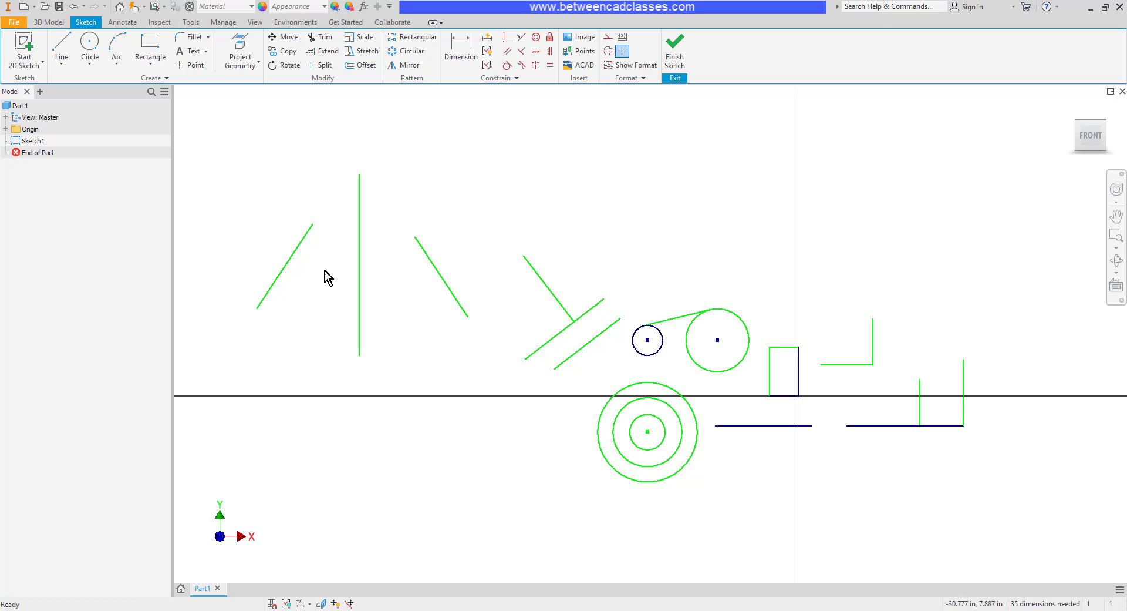
# - Apply Equal to the left and right sloped lines, then drag an endpoint to check them
pyautogui.click(550, 65)
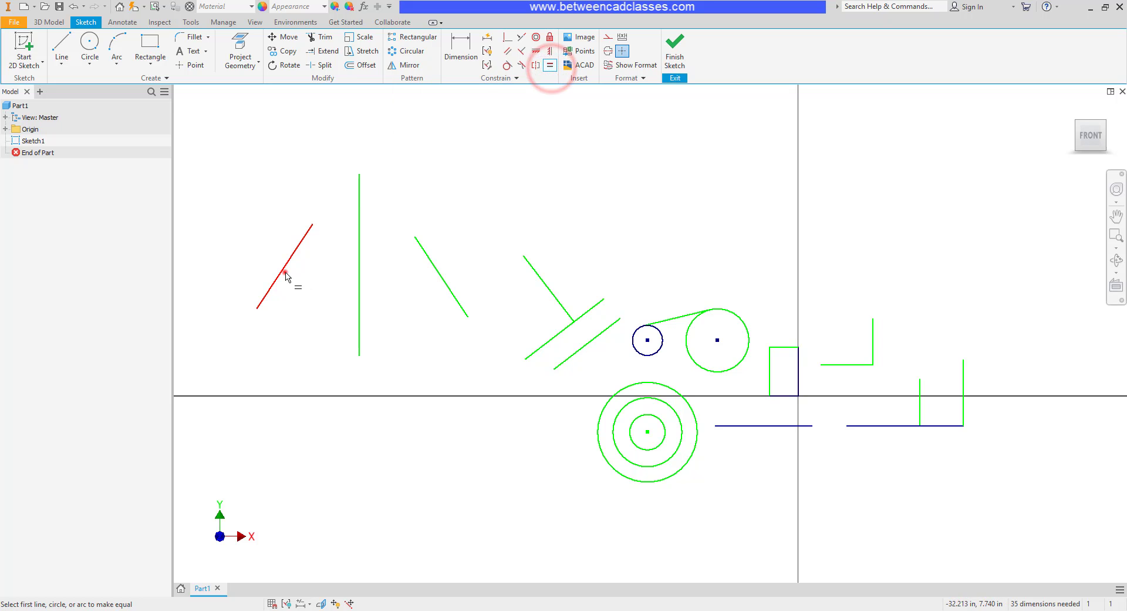
pyautogui.click(285, 272)
pyautogui.click(442, 278)
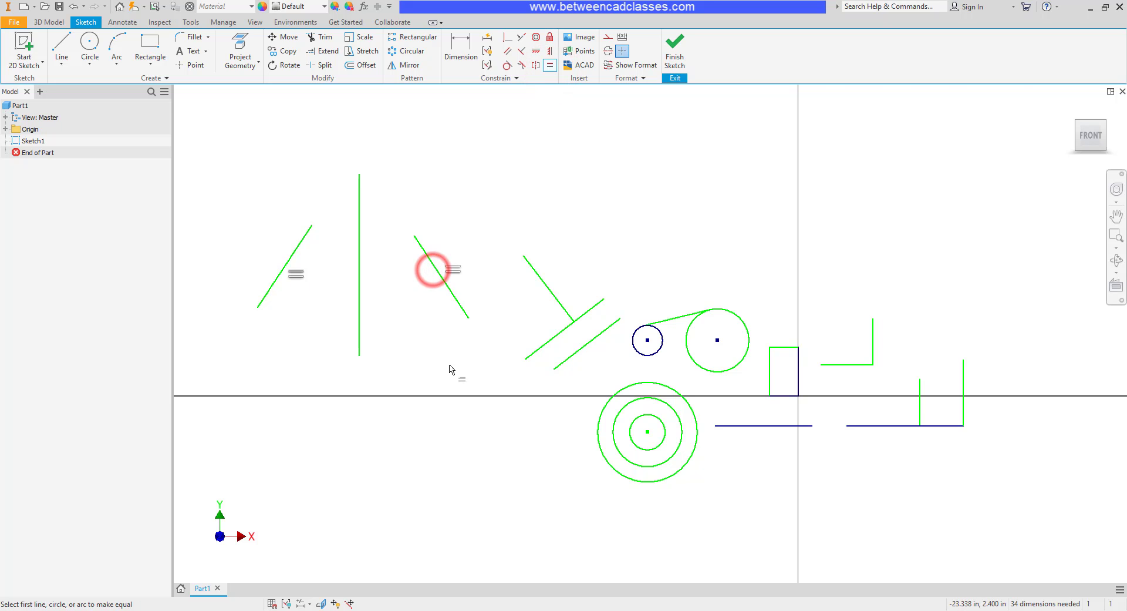
pyautogui.press('Escape')
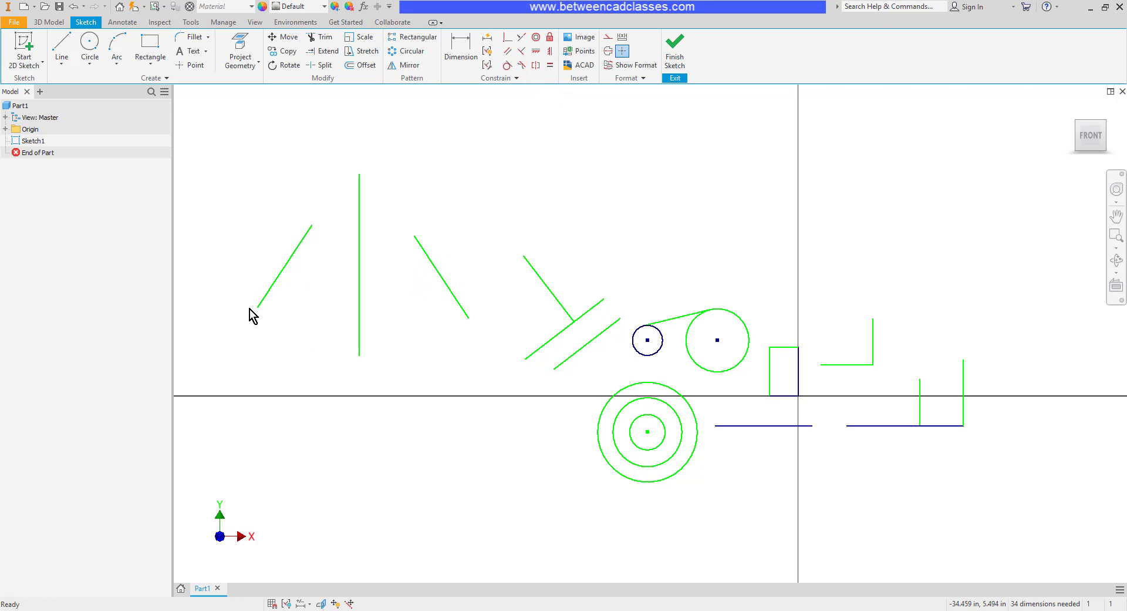
pyautogui.moveTo(258, 307); pyautogui.dragTo(256, 299)
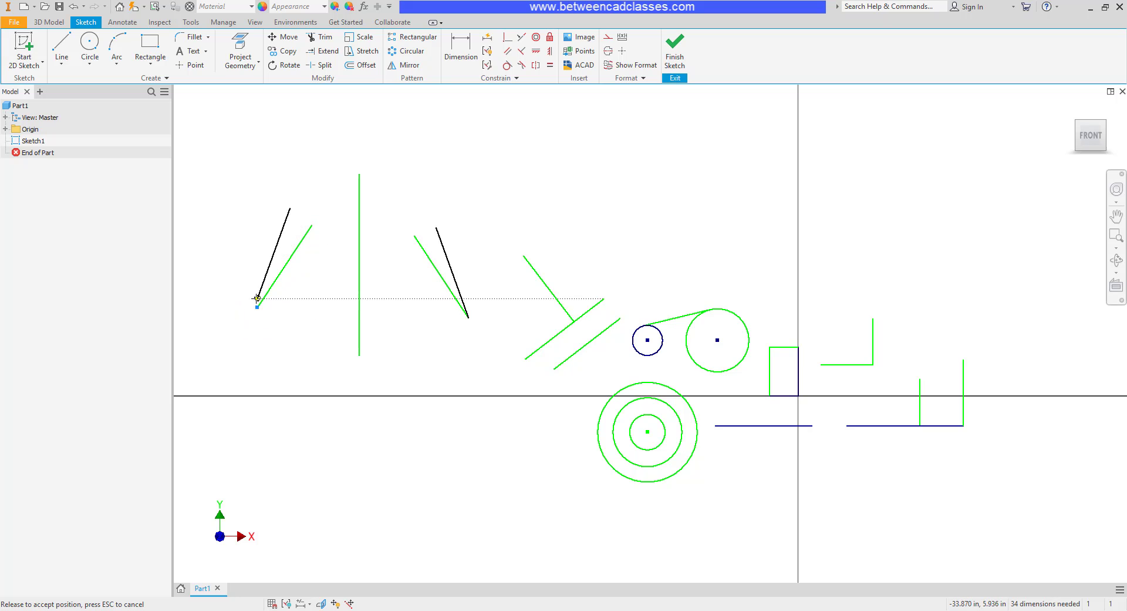
pyautogui.moveTo(256, 299); pyautogui.dragTo(259, 310)
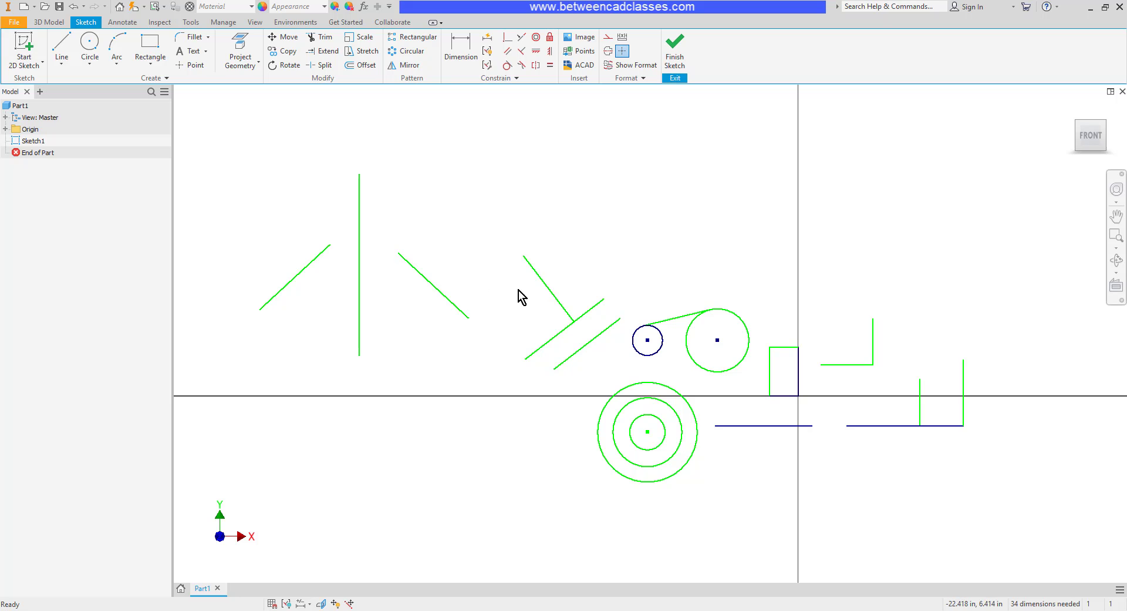
# - Make the large circle equal to the small dark circle, and the inner concentric circle equal to it
pyautogui.click(551, 66)
pyautogui.scroll(3, 666, 370)
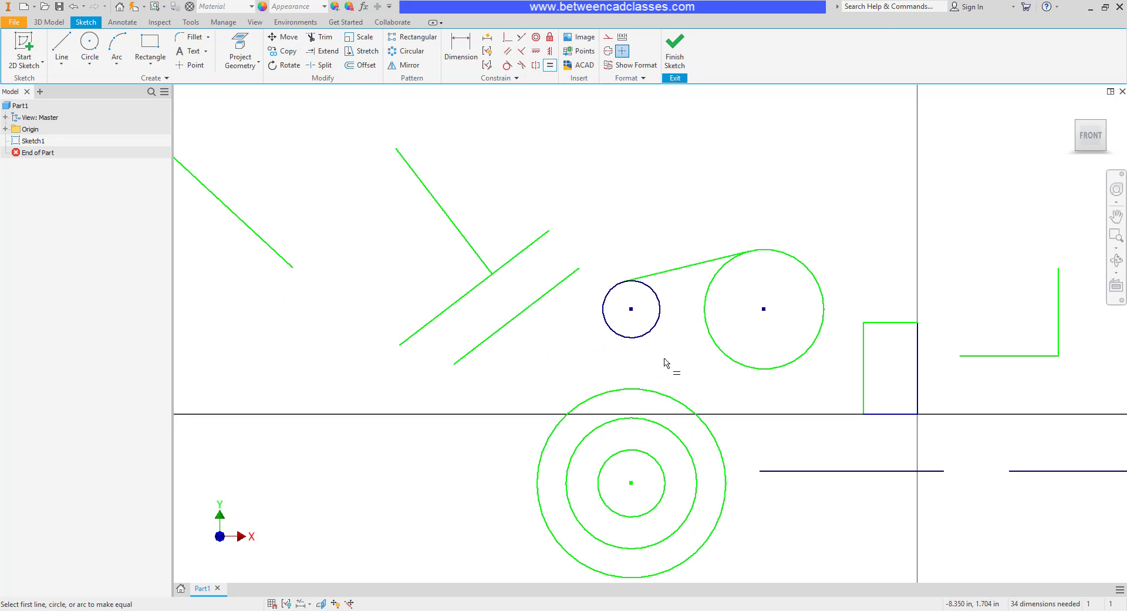
pyautogui.click(650, 330)
pyautogui.click(716, 343)
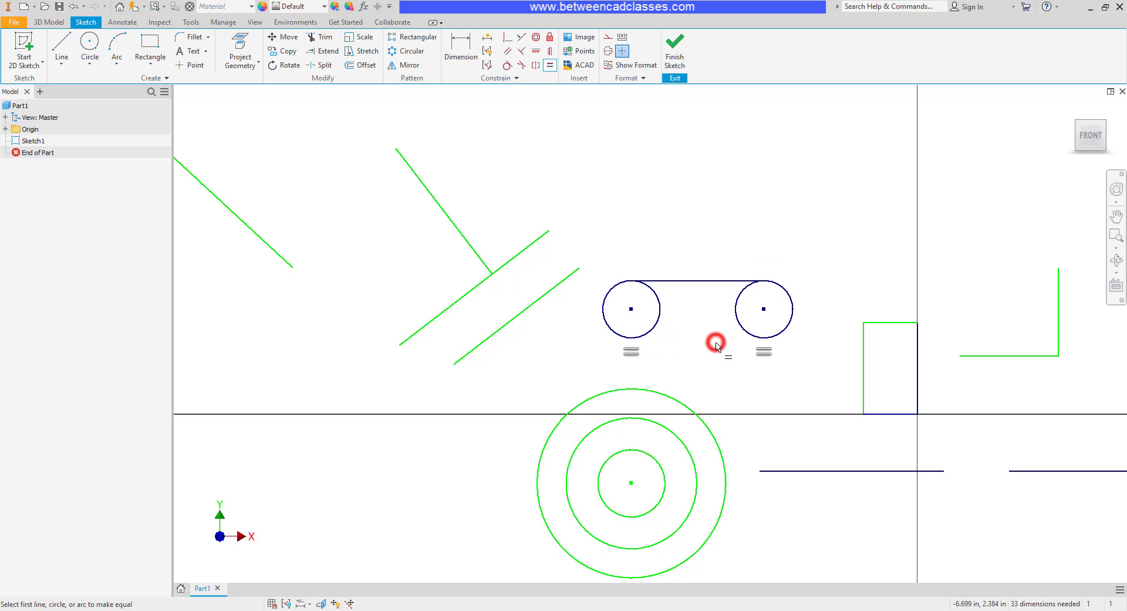
pyautogui.click(745, 333)
pyautogui.click(658, 461)
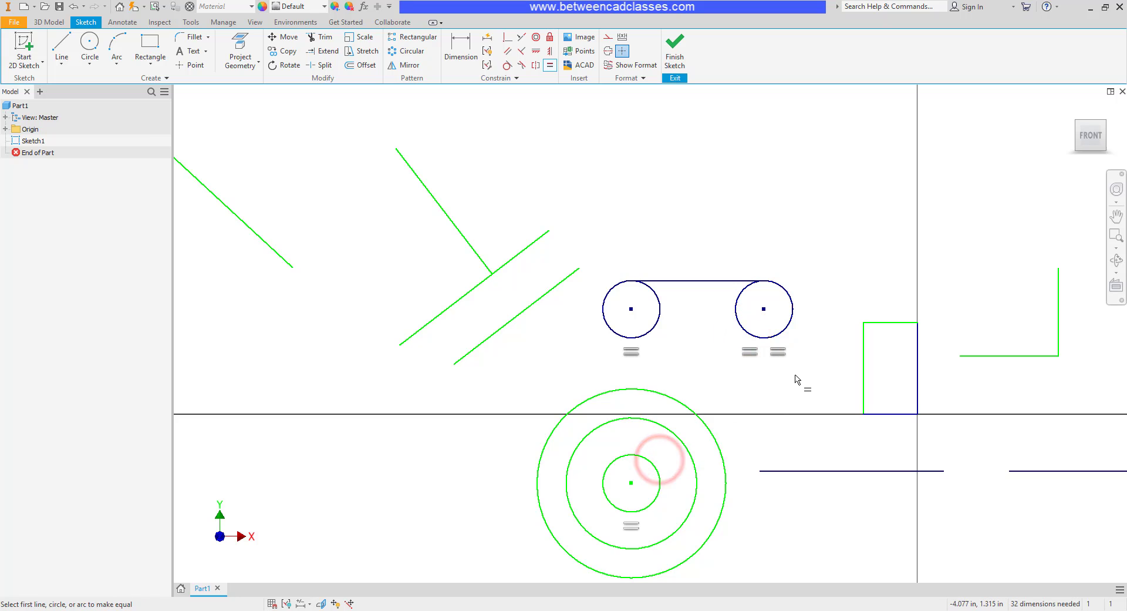
pyautogui.press('Escape')
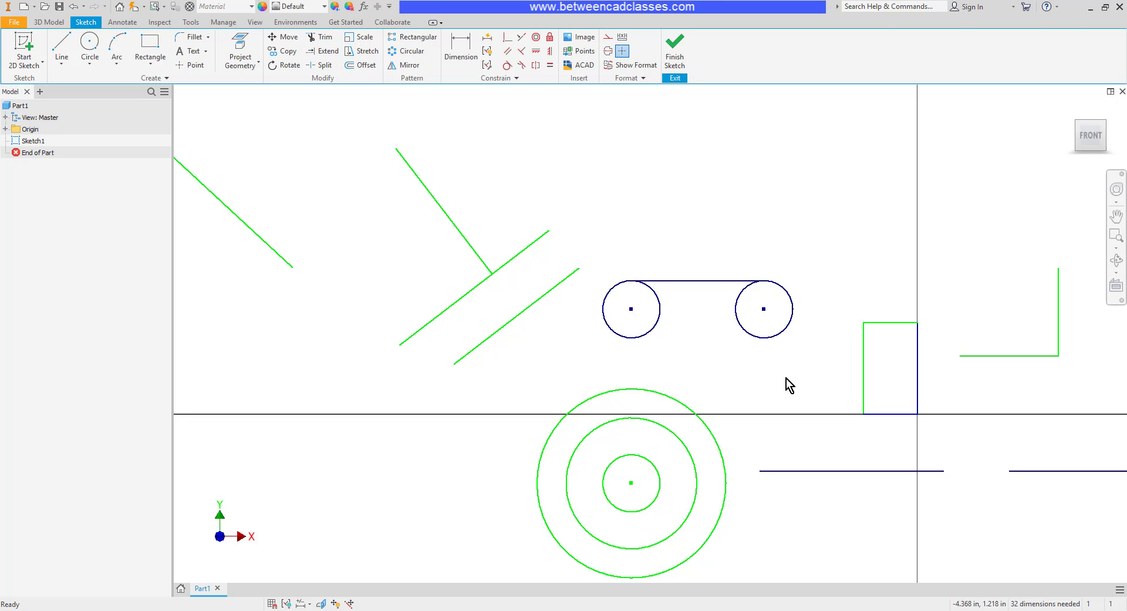
# - Draw a two-point rectangle at the upper right of the sketch
pyautogui.click(141, 47)
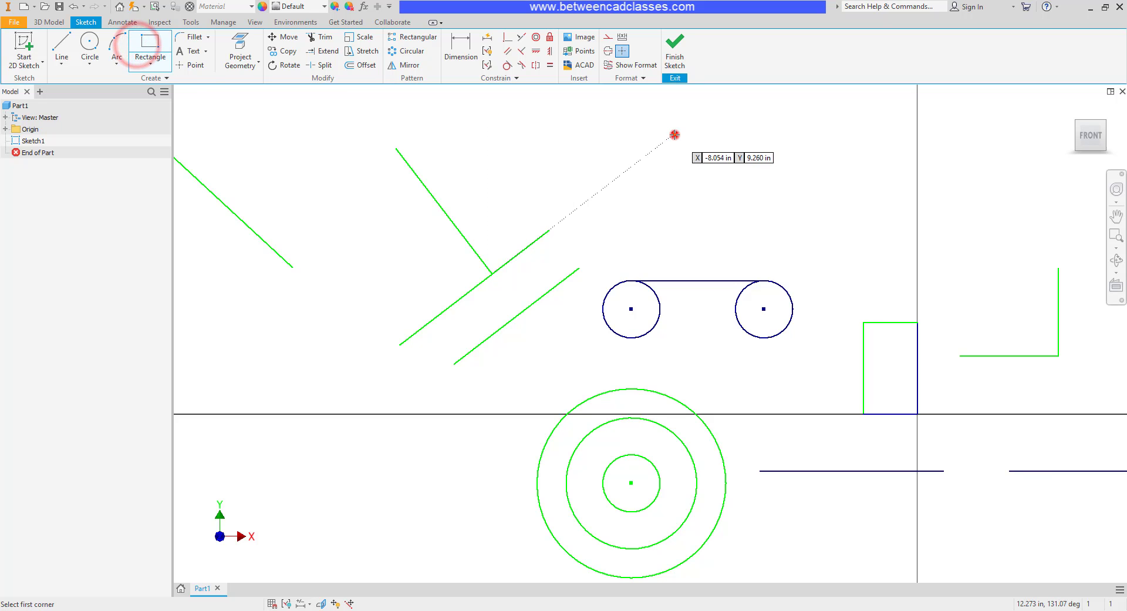
pyautogui.click(675, 135)
pyautogui.click(737, 201)
pyautogui.moveTo(803, 191); pyautogui.dragTo(804, 212, button='middle')
pyautogui.press('Escape')
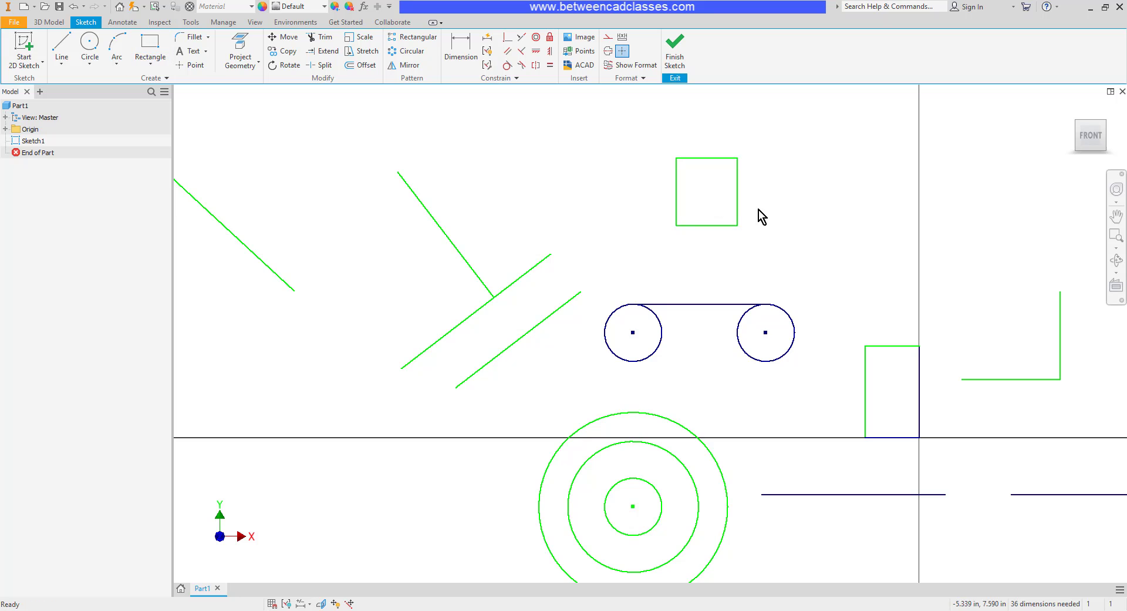
pyautogui.scroll(3, 767, 213)
pyautogui.moveTo(763, 210); pyautogui.dragTo(757, 265, button='middle')
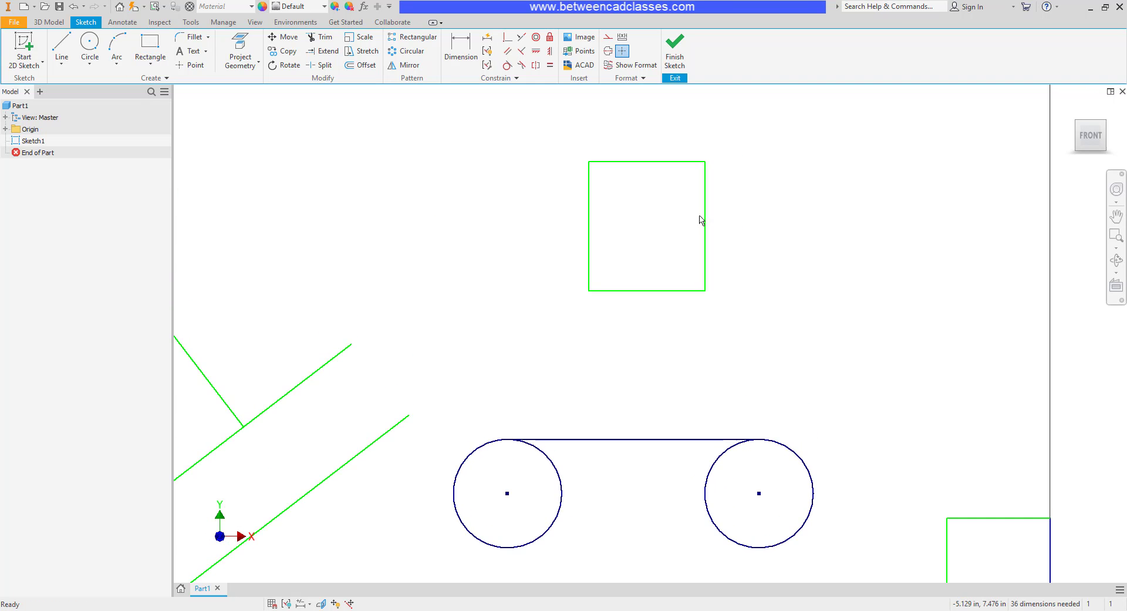
# - Dimension the square's right edge and bottom edge at 2 each
pyautogui.click(463, 44)
pyautogui.click(704, 214)
pyautogui.click(755, 220)
pyautogui.write('2')
pyautogui.press('Return')
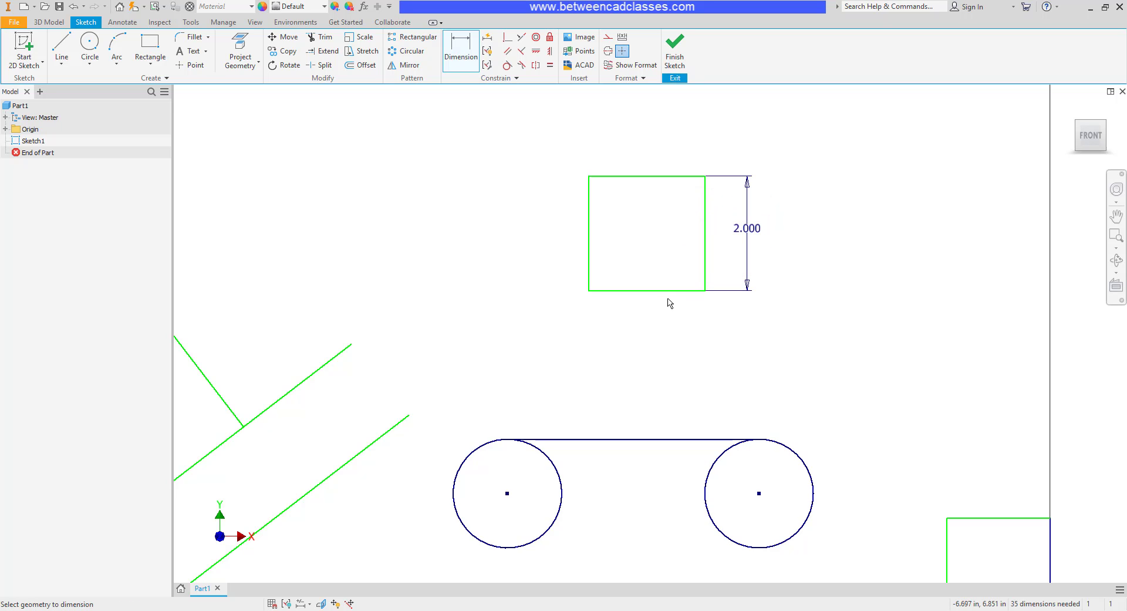
pyautogui.click(667, 290)
pyautogui.click(658, 315)
pyautogui.write('2.0238041')
pyautogui.press('Return')
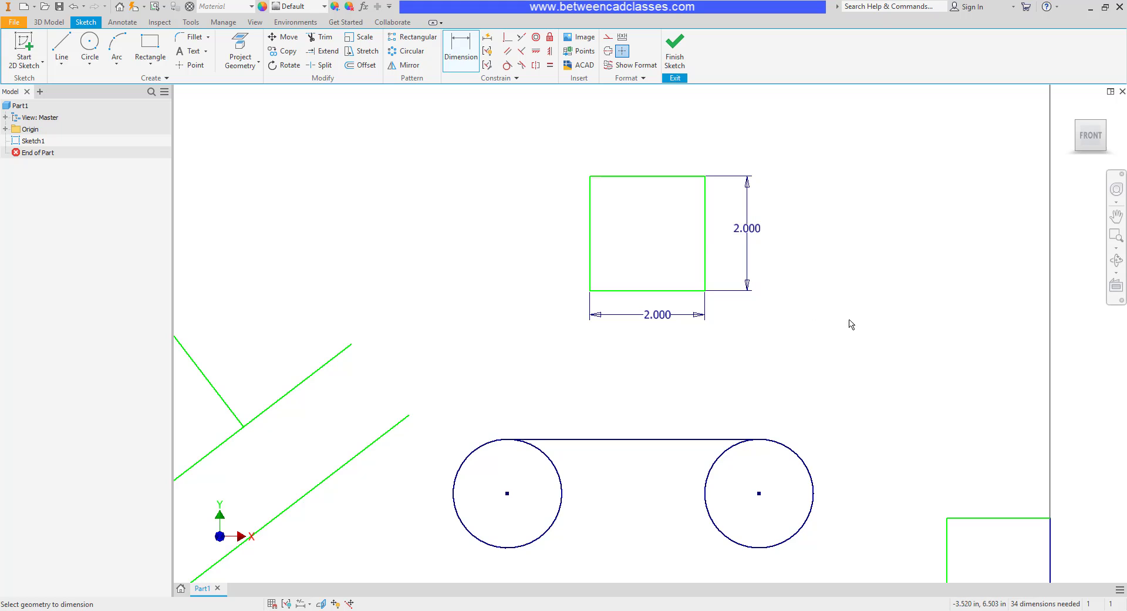
pyautogui.press('Escape')
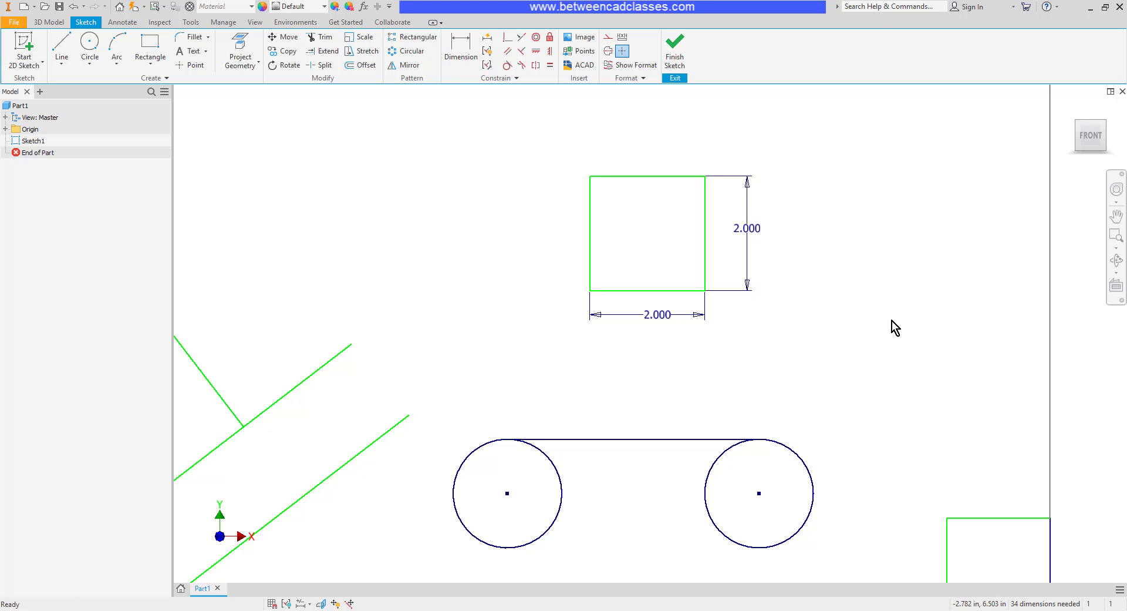
# - Edit both the height and width dimensions to 4.000
pyautogui.doubleClick(752, 230)
pyautogui.write('4')
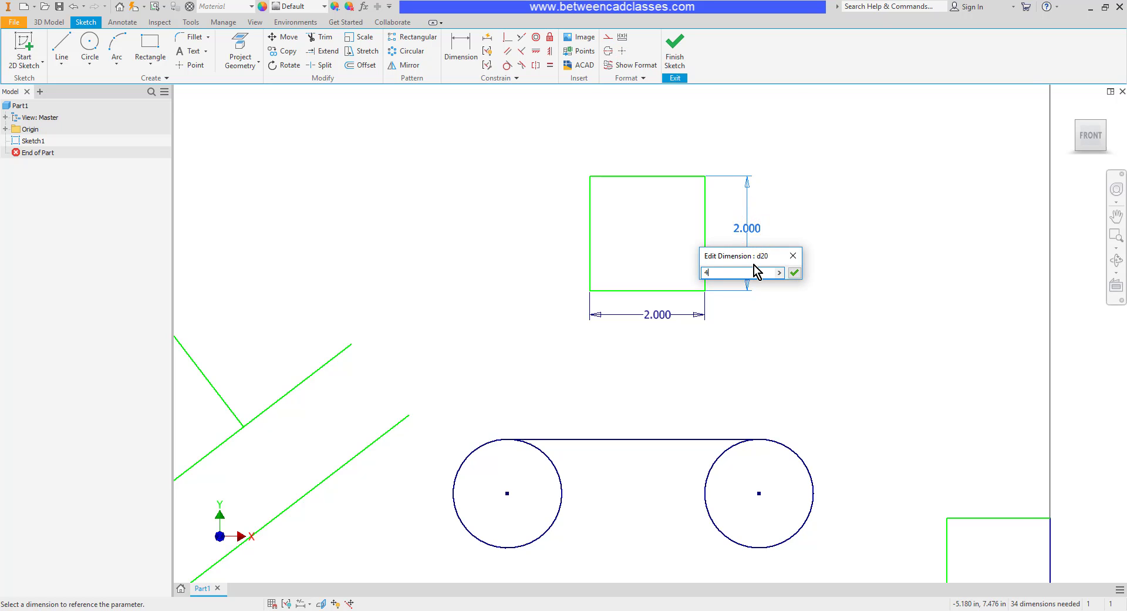
pyautogui.press('Return')
pyautogui.doubleClick(668, 322)
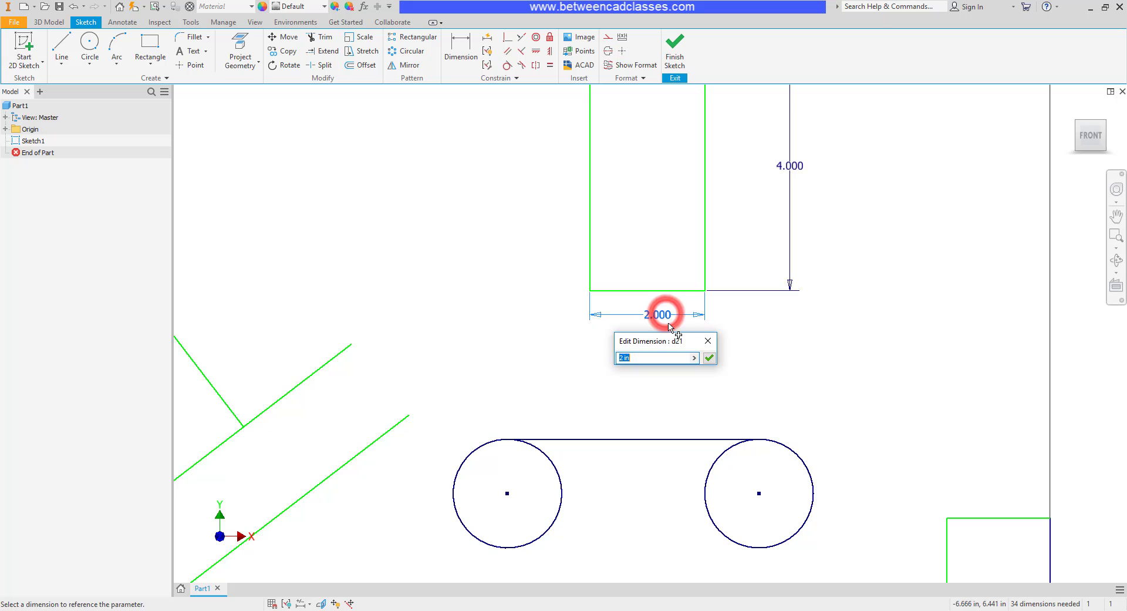
pyautogui.write('4')
pyautogui.press('Return')
pyautogui.scroll(-2, 803, 358)
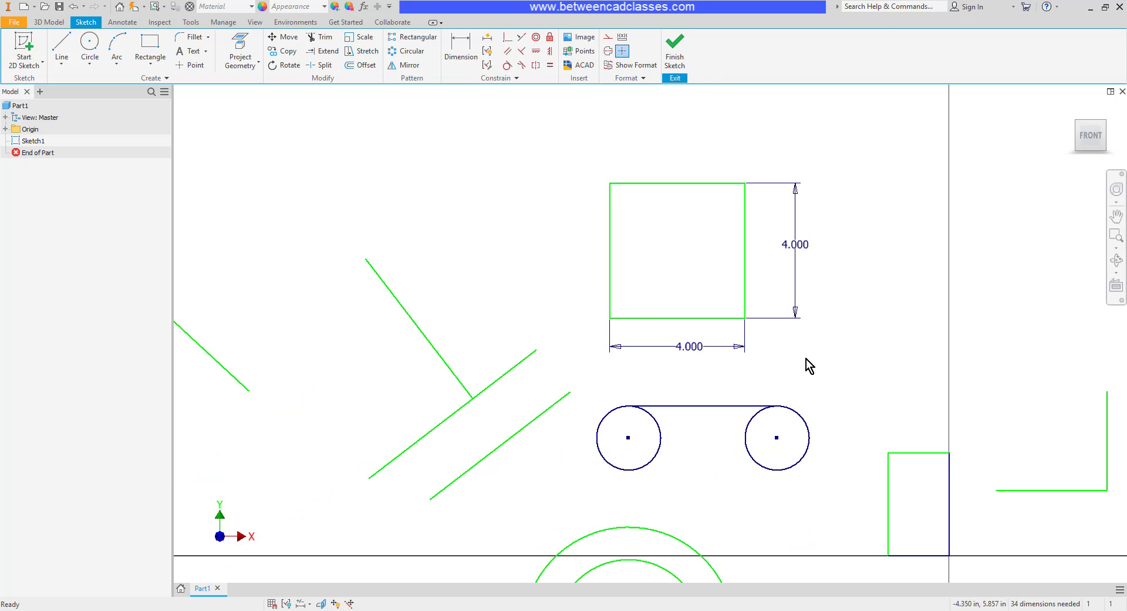
# - Draw a rectangle above the large square and constrain its top and right edges equal
pyautogui.click(149, 42)
pyautogui.click(480, 246)
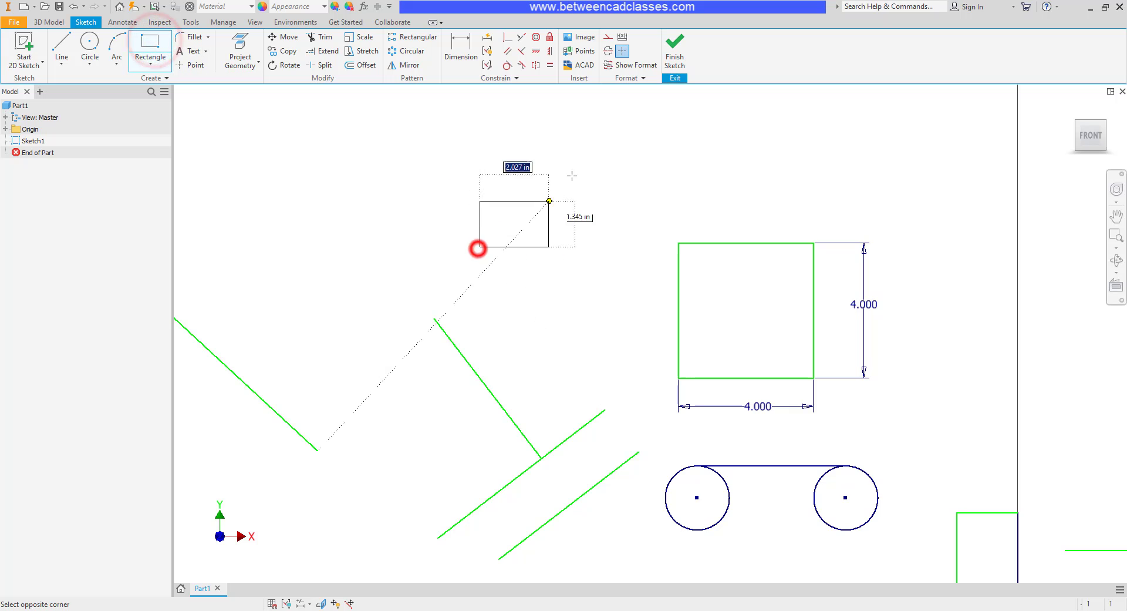
pyautogui.click(581, 144)
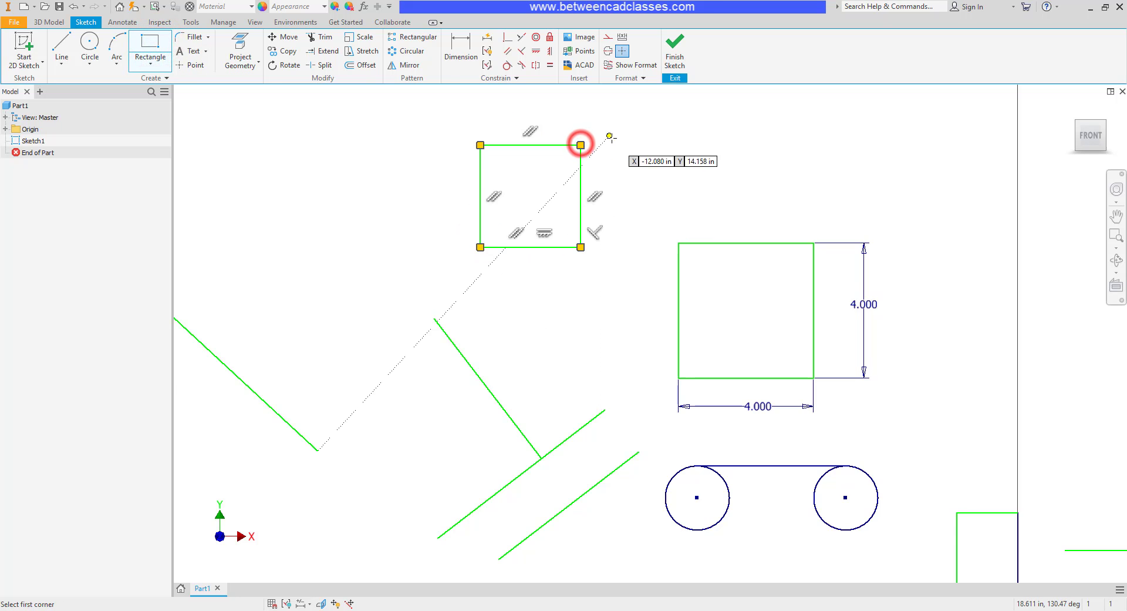
pyautogui.click(551, 65)
pyautogui.click(537, 203)
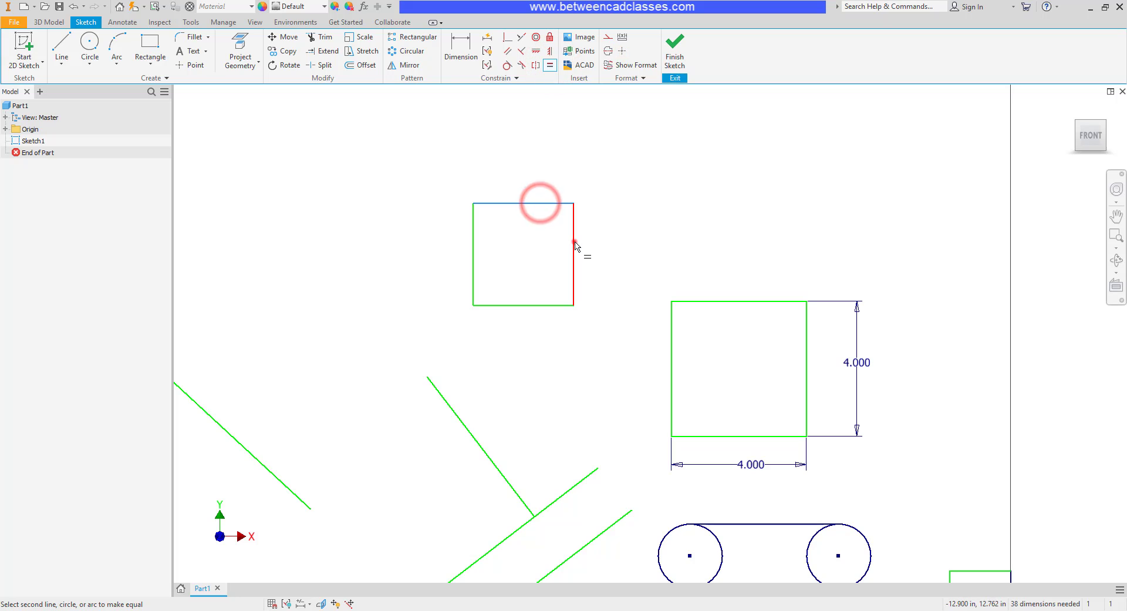
pyautogui.click(574, 241)
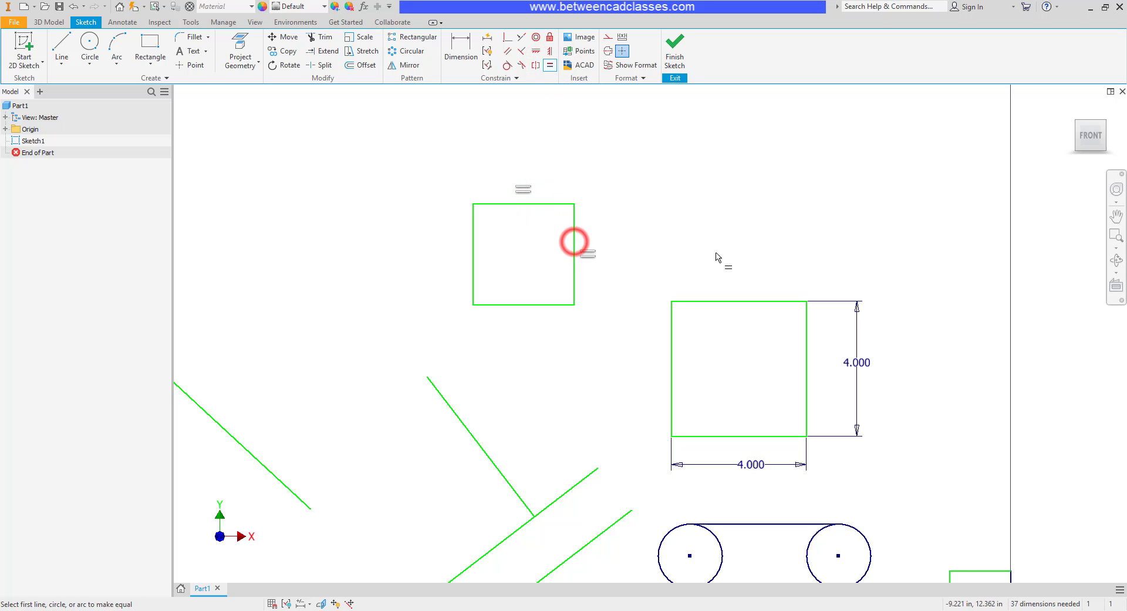
# - Dimension the new square's top edge at 2.000
pyautogui.click(464, 47)
pyautogui.click(540, 205)
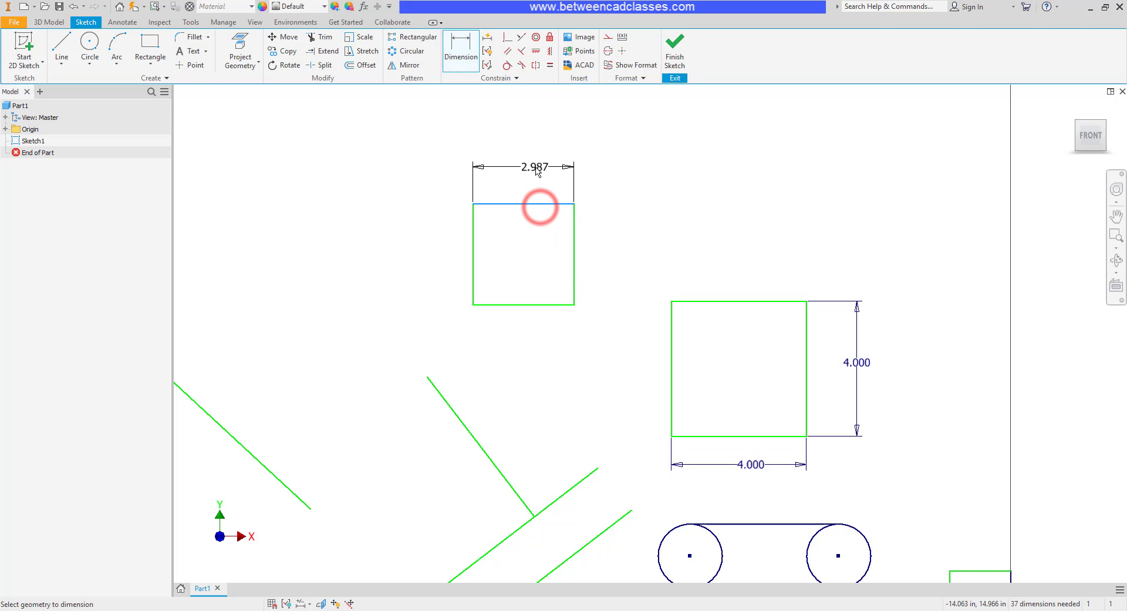
pyautogui.click(536, 170)
pyautogui.write('2')
pyautogui.press('Return')
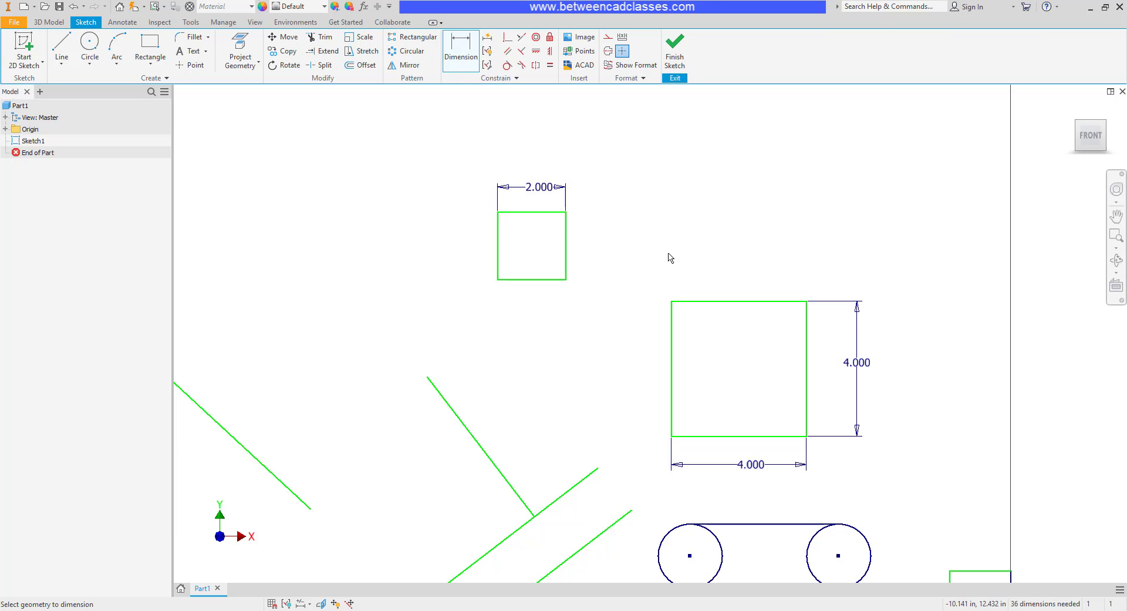
# - Finish dimensioning, then display the constraints on the 4.000 square's top edge and the left circle
pyautogui.click(686, 246)
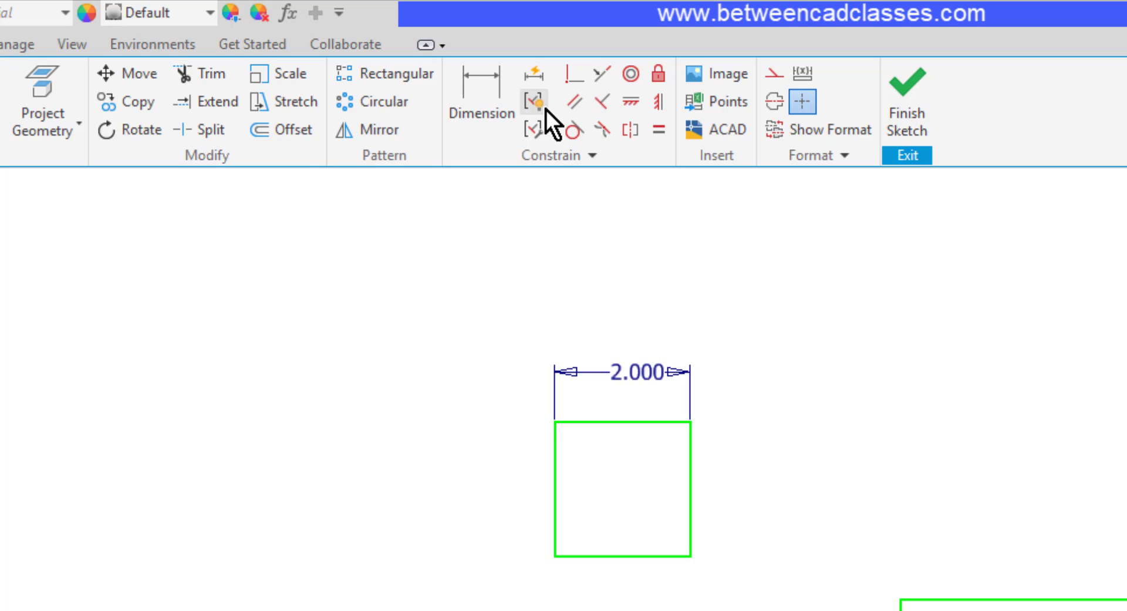
pyautogui.moveTo(487, 51)
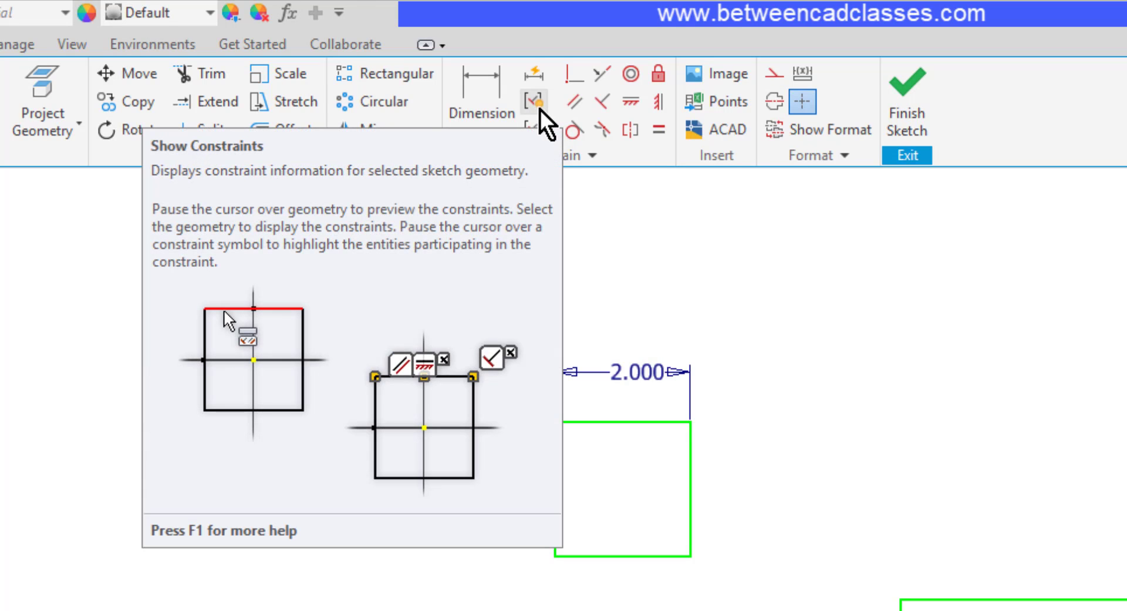
pyautogui.click(539, 108)
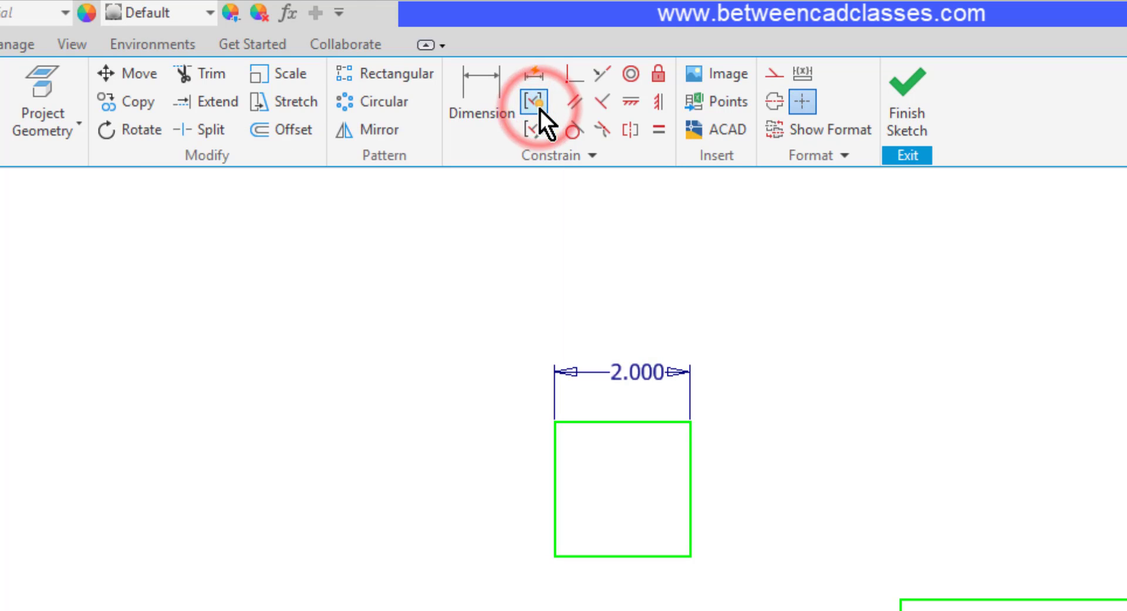
pyautogui.click(749, 301)
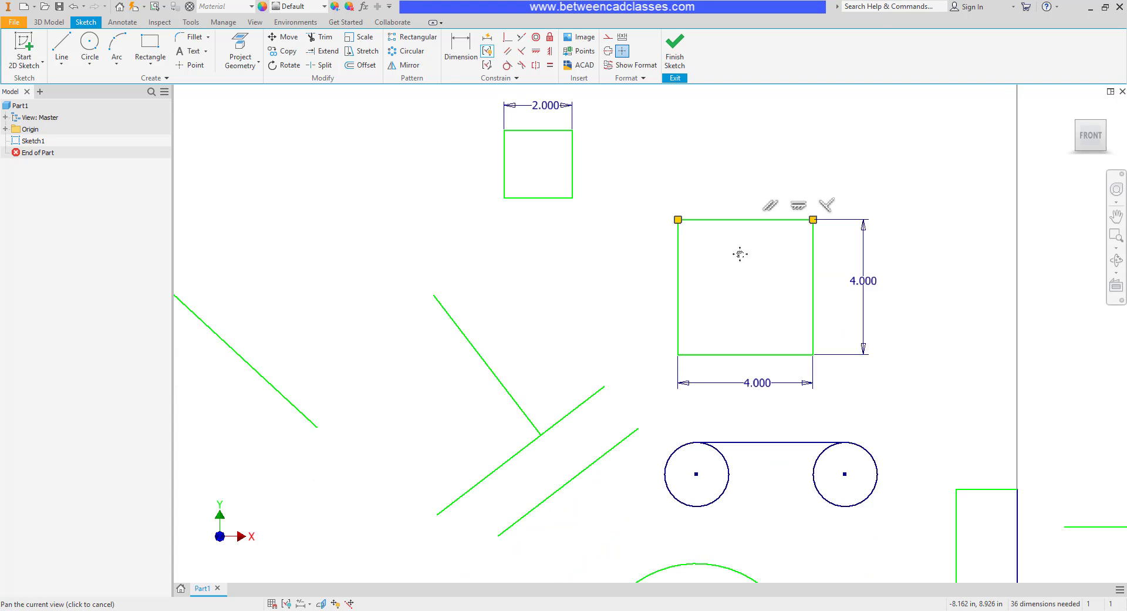
pyautogui.moveTo(765, 377); pyautogui.dragTo(754, 170, button='middle')
pyautogui.click(711, 359)
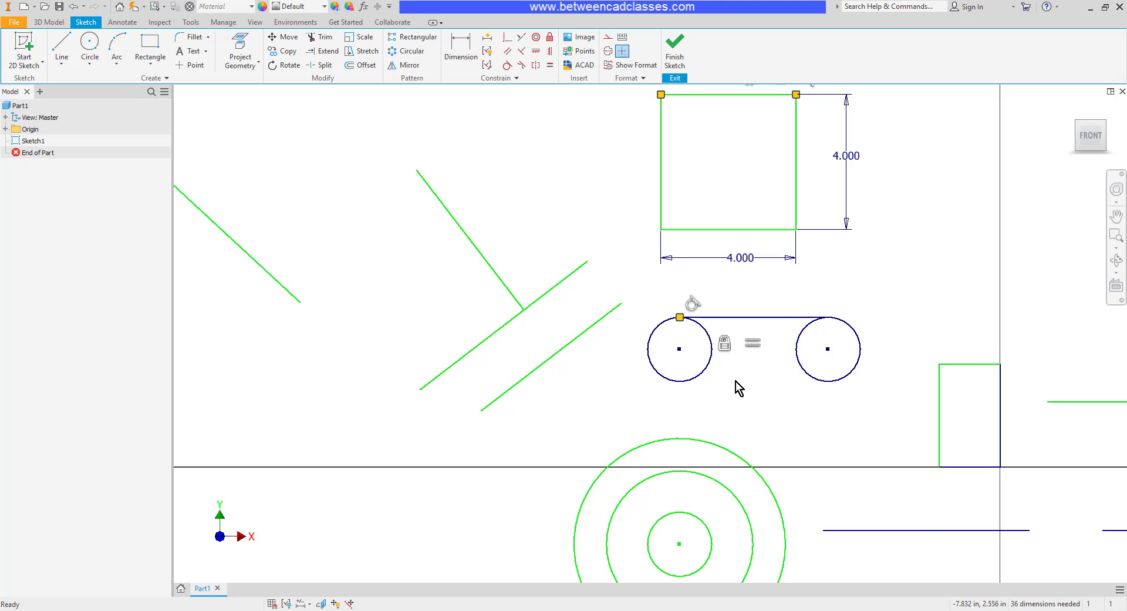
# - Delete the left circle's fix constraint and drag it, with its concentric circles, to the left
pyautogui.rightClick(727, 351)
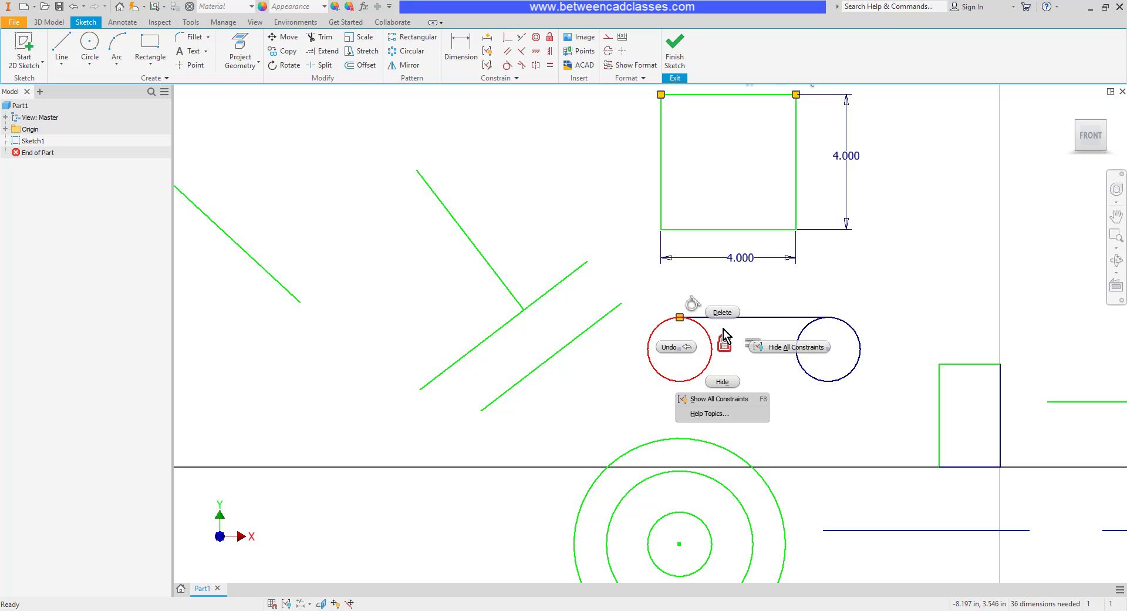
pyautogui.click(722, 313)
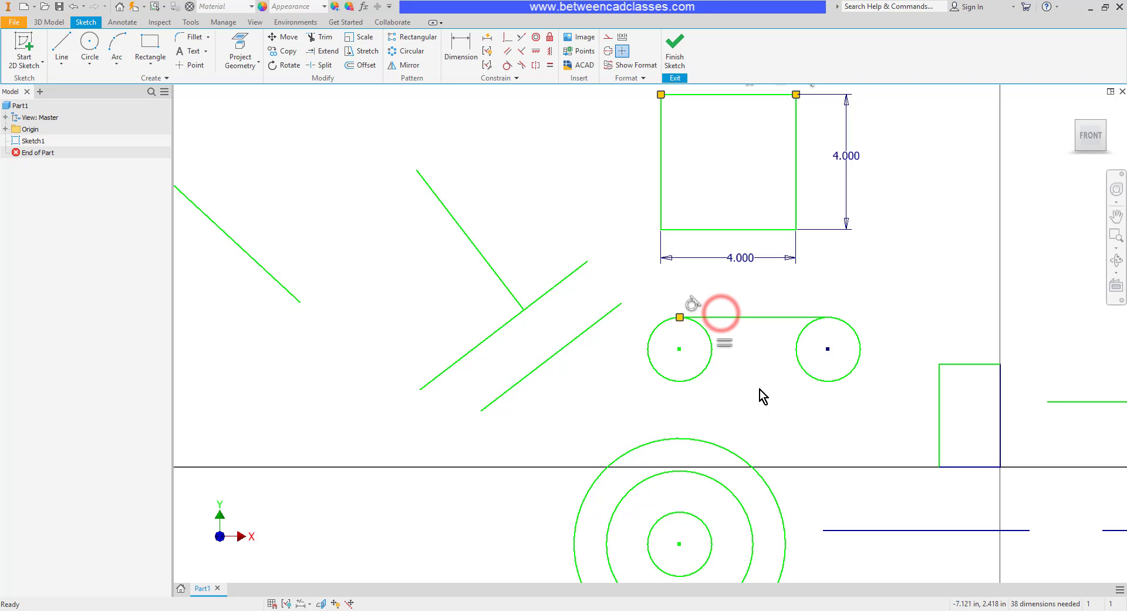
pyautogui.moveTo(680, 349)
pyautogui.mouseDown()
pyautogui.moveTo(597, 397)
pyautogui.moveTo(692, 405)
pyautogui.moveTo(656, 408)
pyautogui.mouseUp()
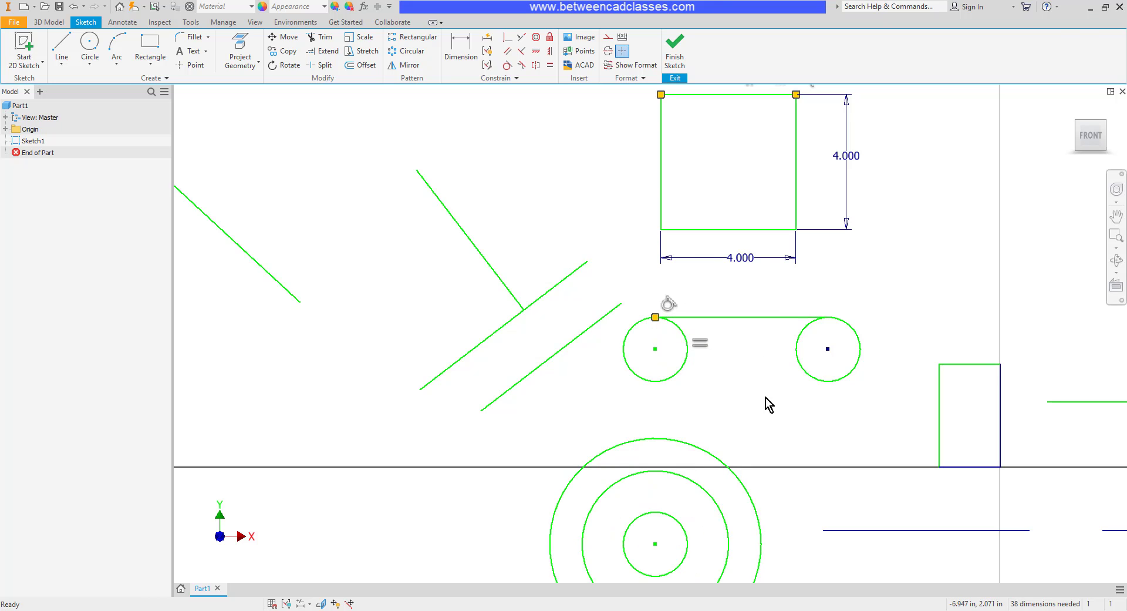
pyautogui.click(745, 322)
# - Show all sketch constraints and inspect the ones tied to the left circle
pyautogui.rightClick(866, 277)
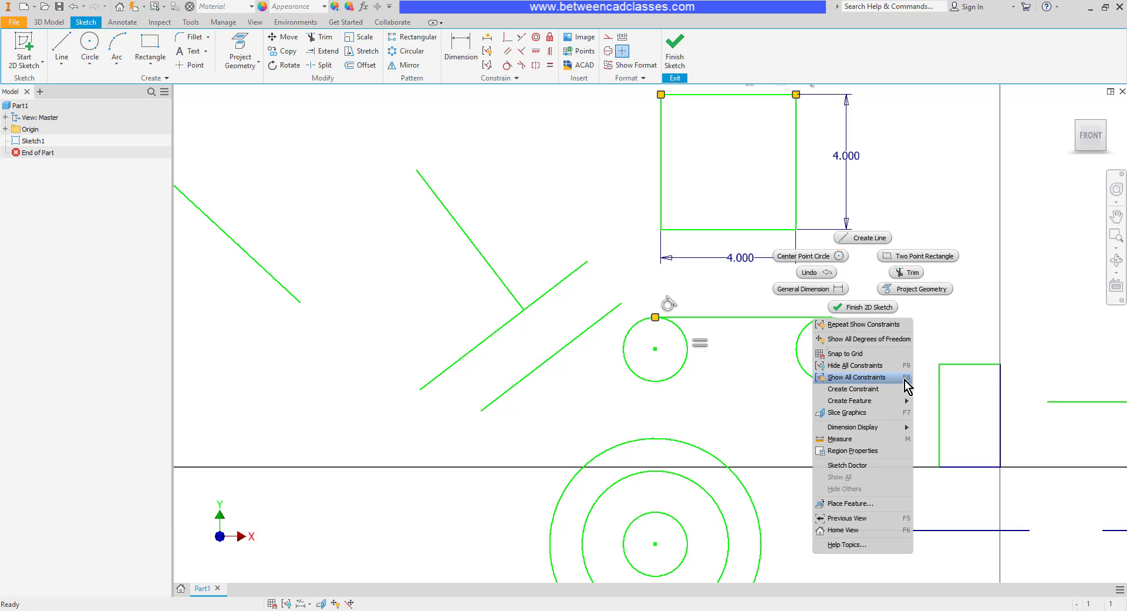
pyautogui.click(872, 378)
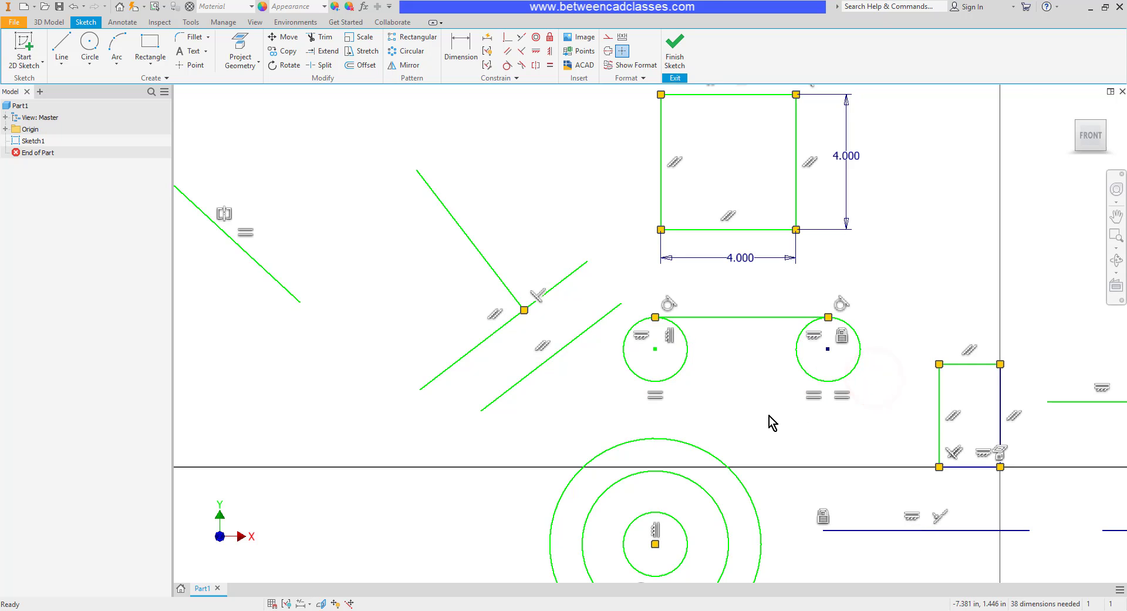
pyautogui.scroll(3, 816, 426)
pyautogui.scroll(-5, 843, 430)
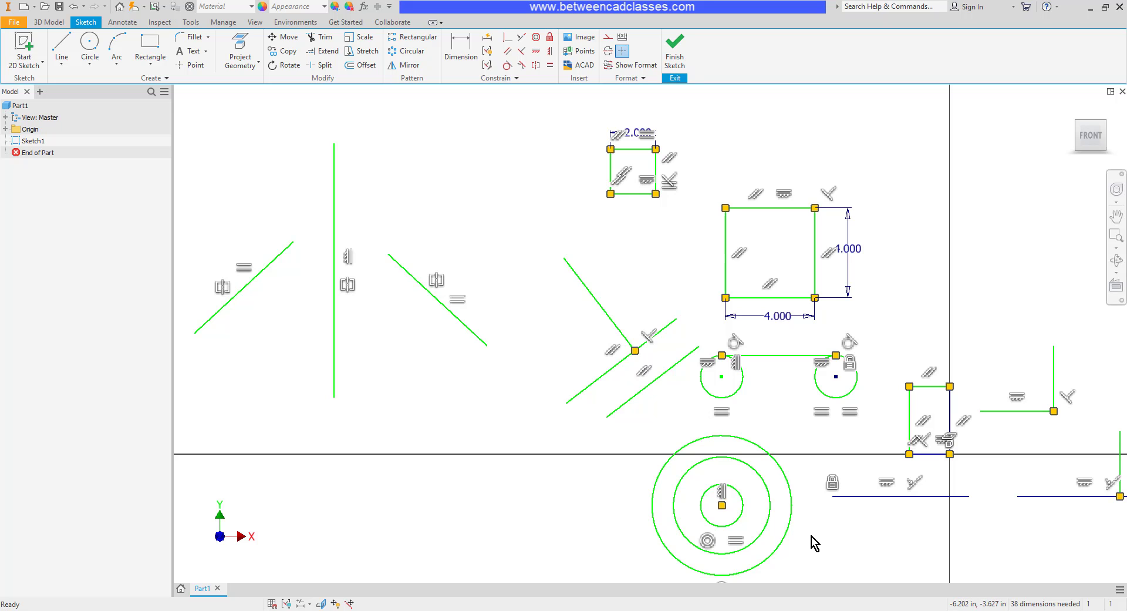
pyautogui.moveTo(778, 422); pyautogui.dragTo(802, 394, button='middle')
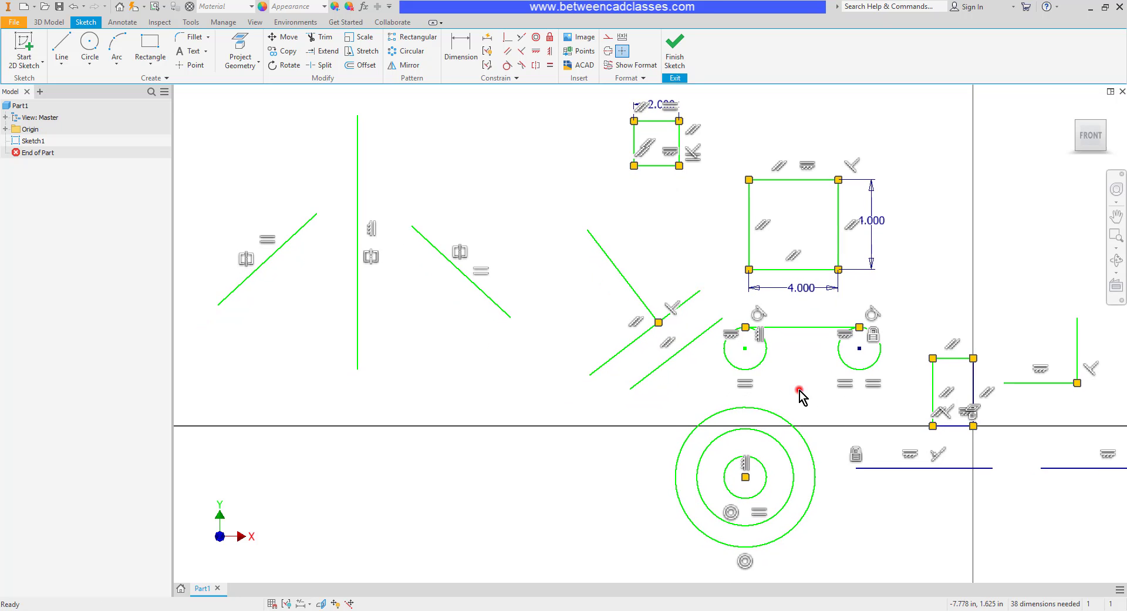
pyautogui.click(747, 349)
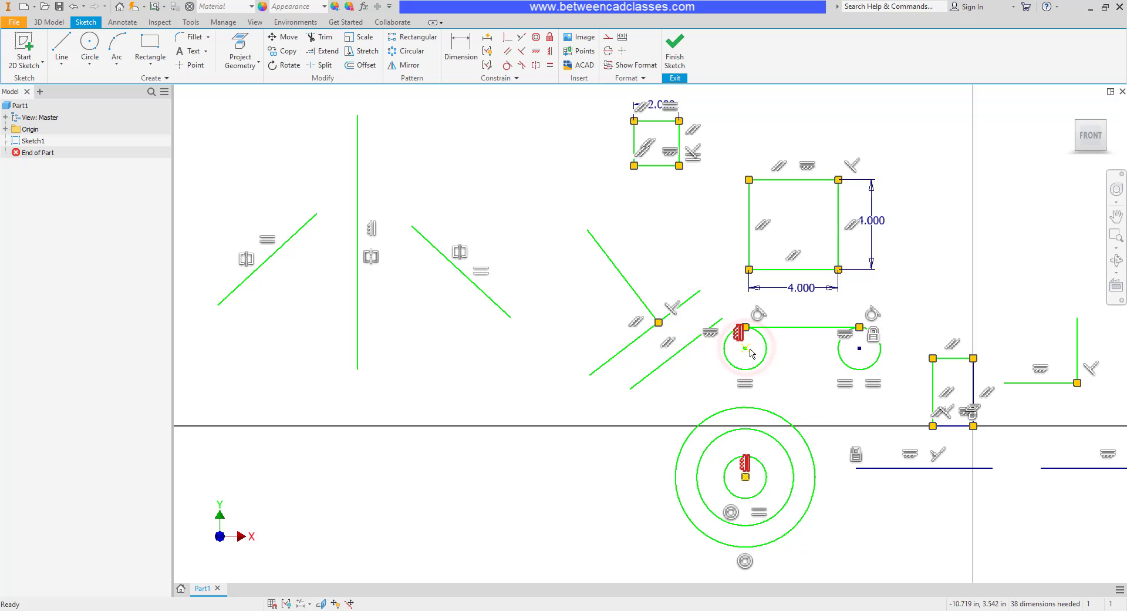
pyautogui.click(828, 364)
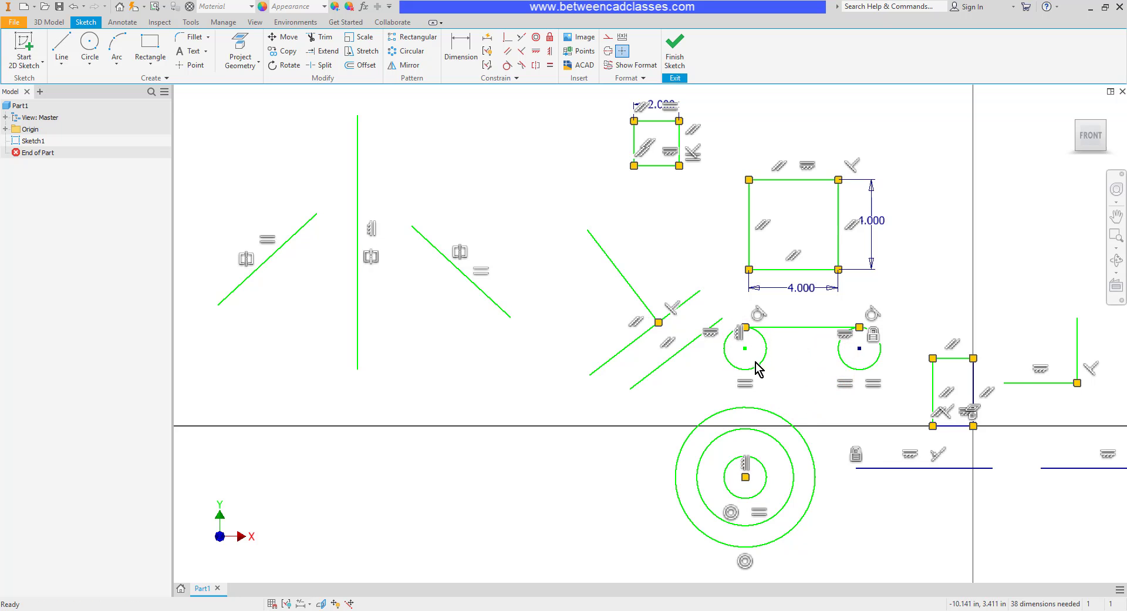
pyautogui.moveTo(758, 369); pyautogui.dragTo(781, 358)
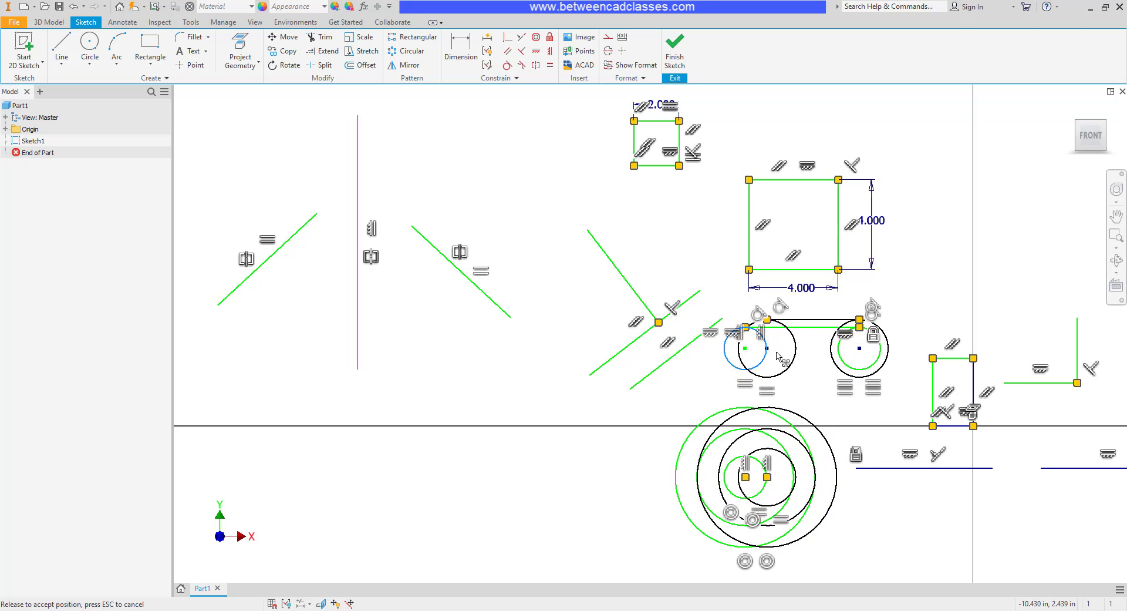
pyautogui.moveTo(781, 358); pyautogui.dragTo(747, 483)
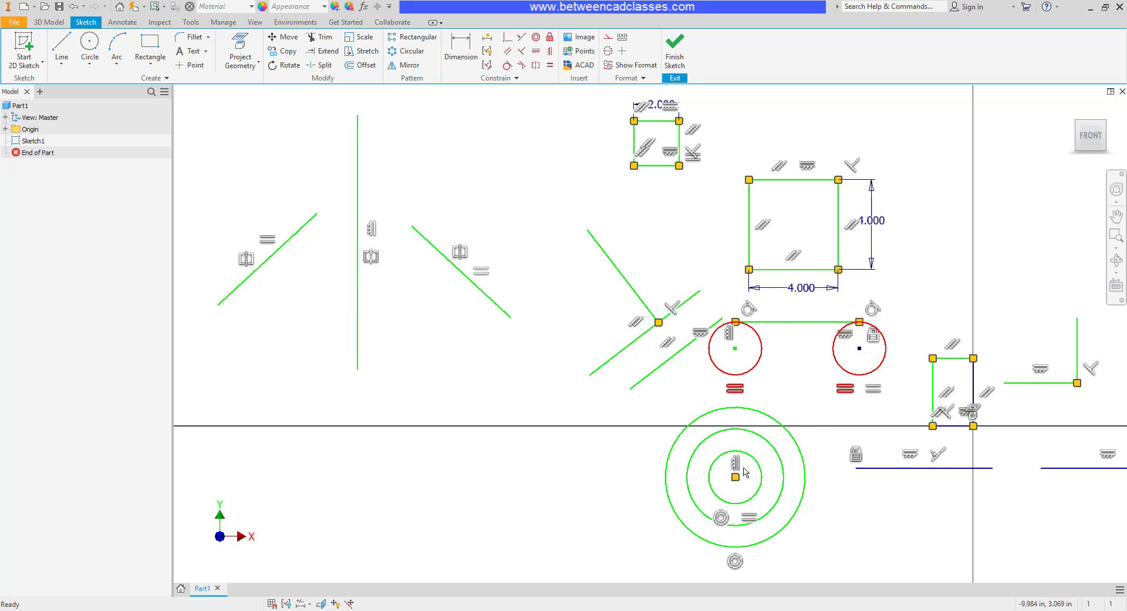
# - Delete the left circle's concentric constraint so it moves right independently
pyautogui.click(728, 336)
pyautogui.rightClick(728, 340)
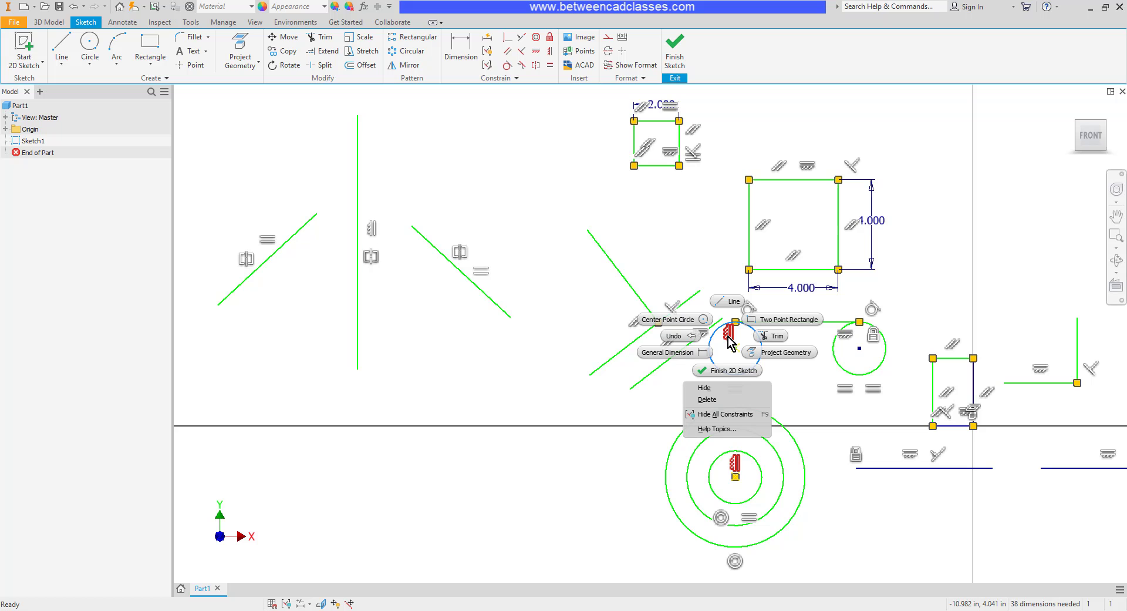
pyautogui.click(710, 399)
pyautogui.click(814, 384)
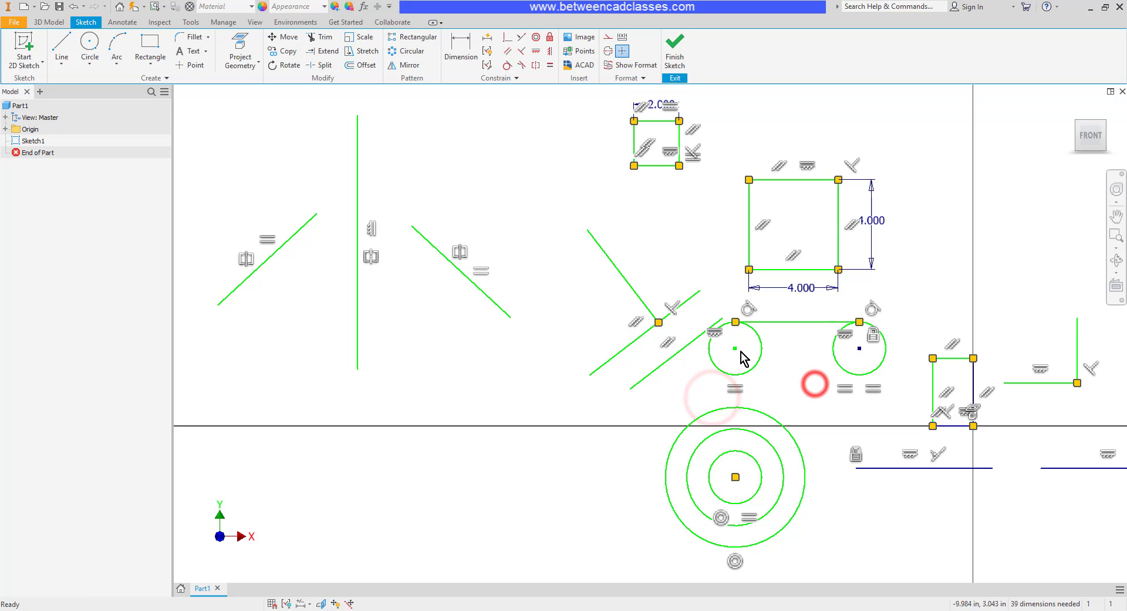
pyautogui.moveTo(761, 357); pyautogui.dragTo(781, 358)
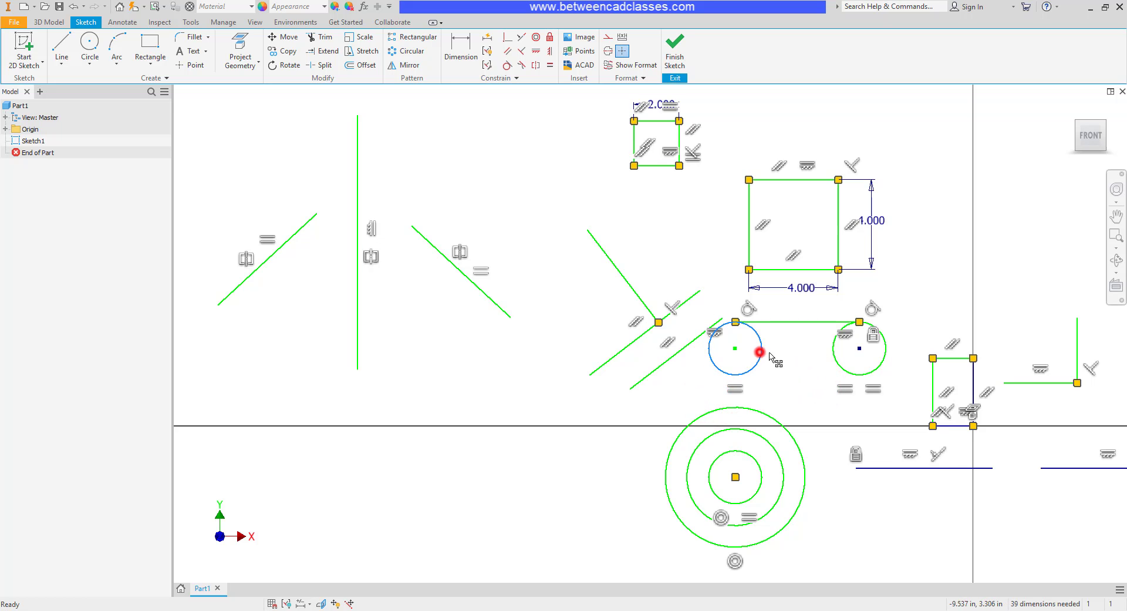
pyautogui.click(815, 457)
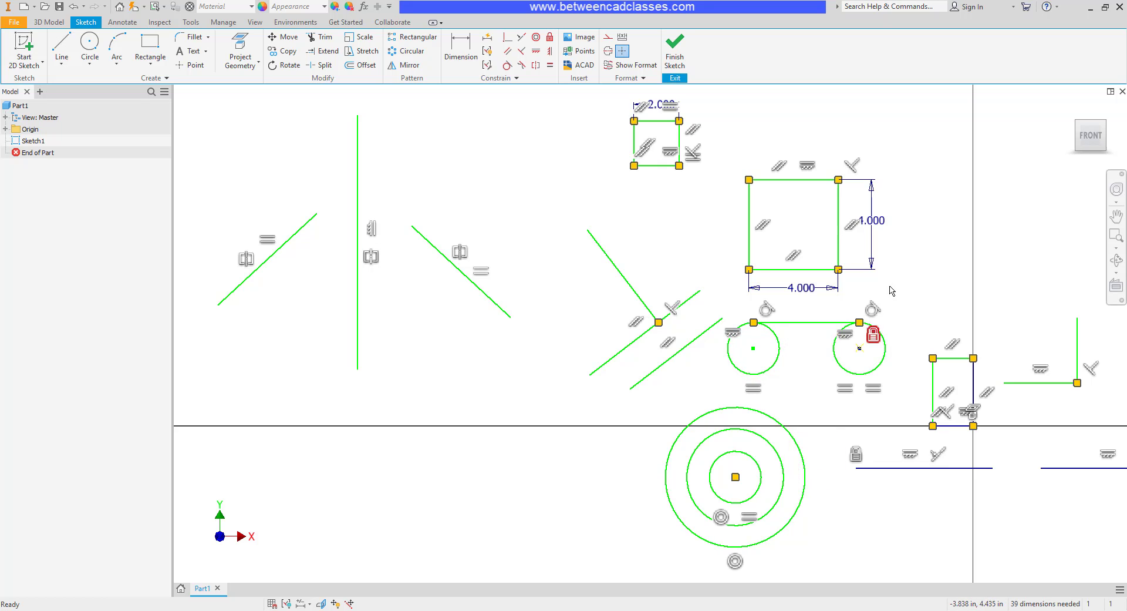
# - Hide all constraint glyphs in the sketch using Hide All Constraints (F9)
pyautogui.rightClick(928, 185)
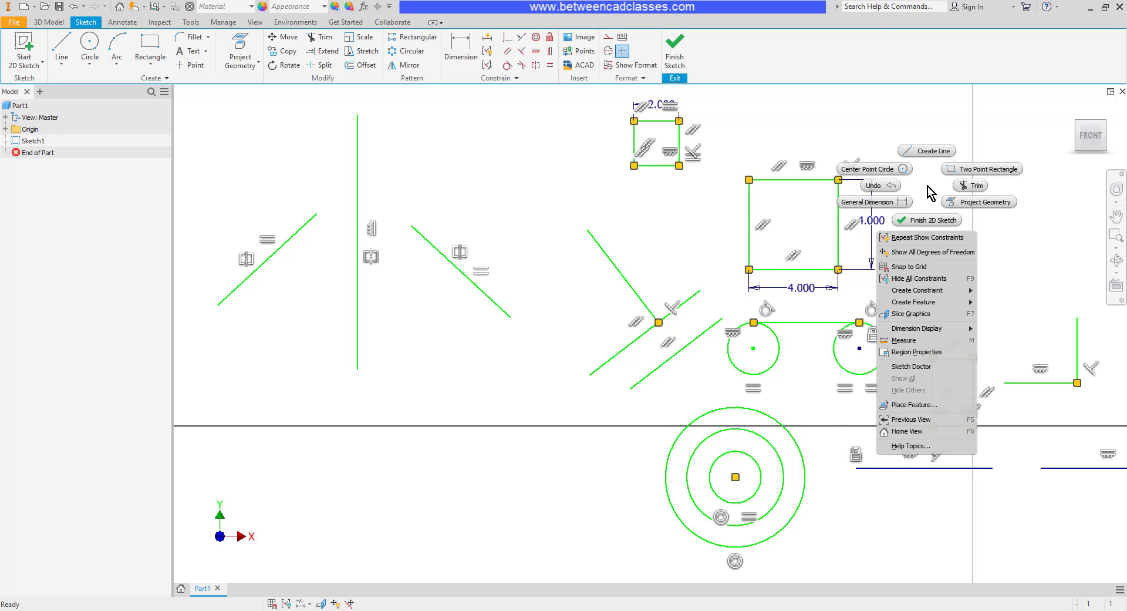
pyautogui.click(945, 278)
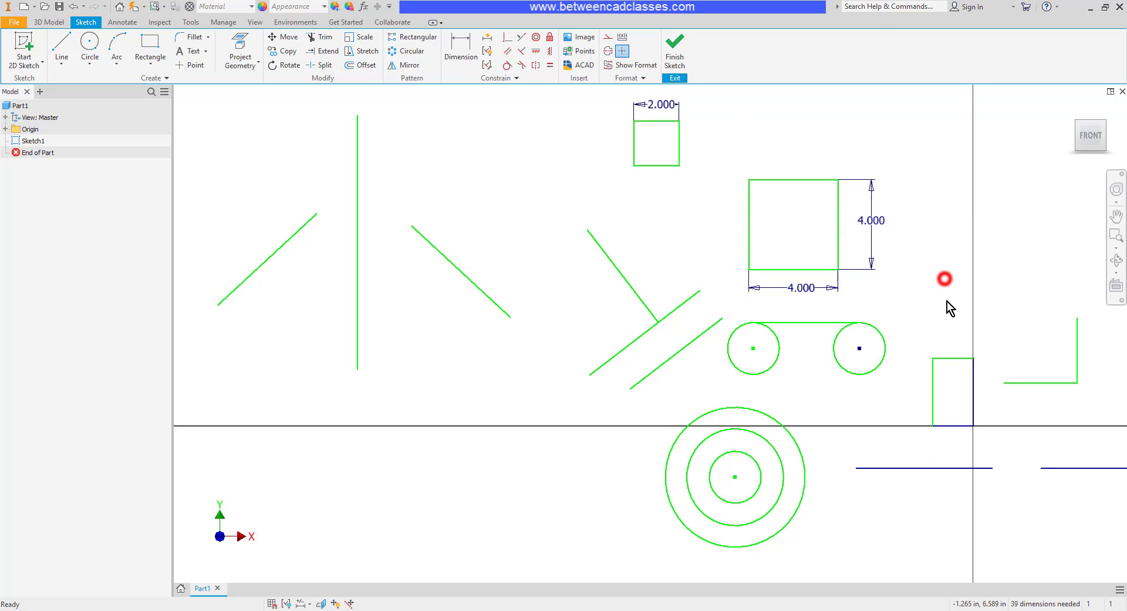
pyautogui.scroll(-1, 924, 329)
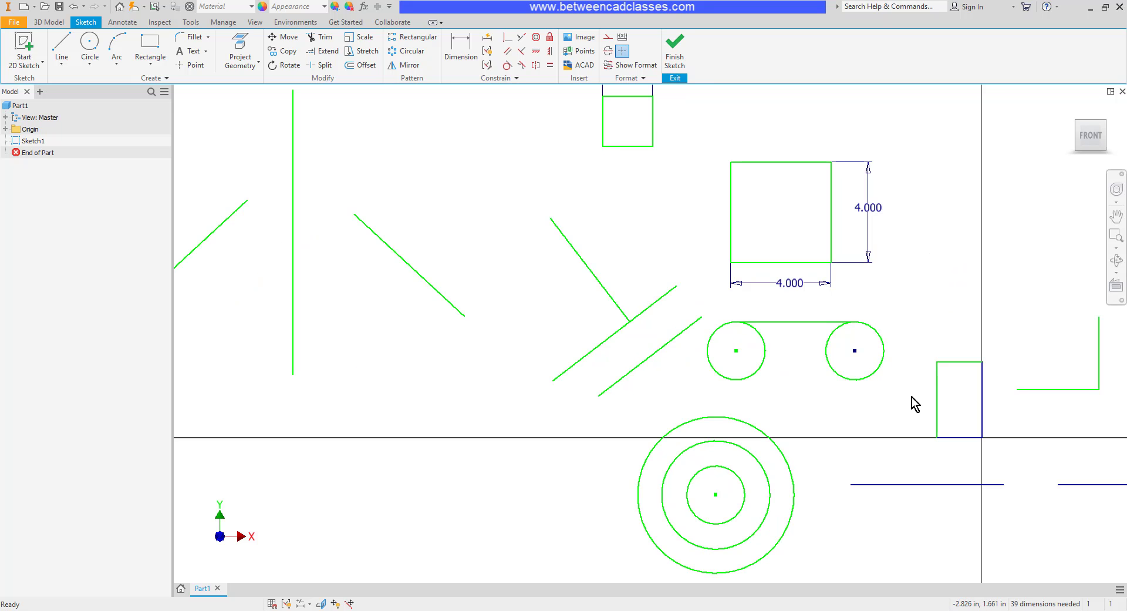